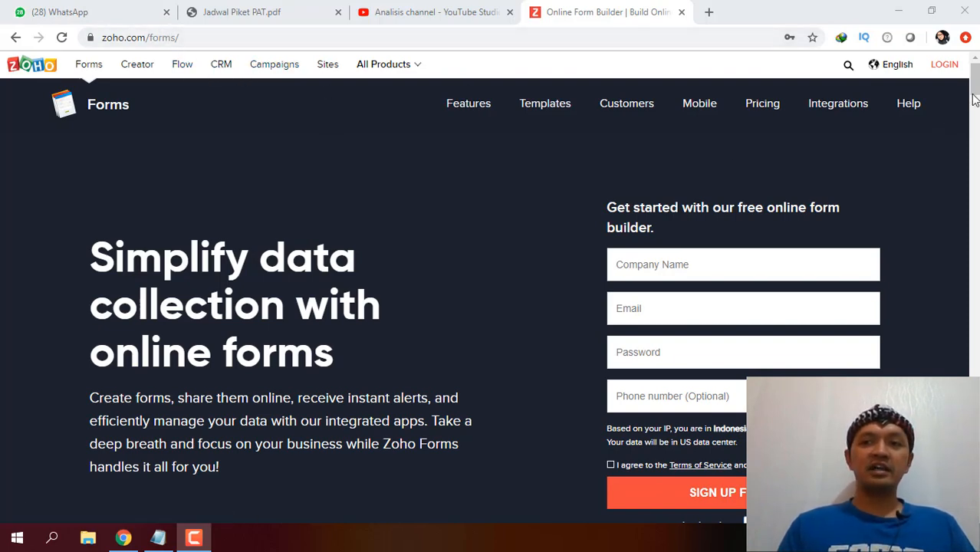
# Scroll the zoho.com/forms homepage down to the Sign Up for Free and 'or sign in using' options.
pyautogui.scroll(-4, 641, 460)
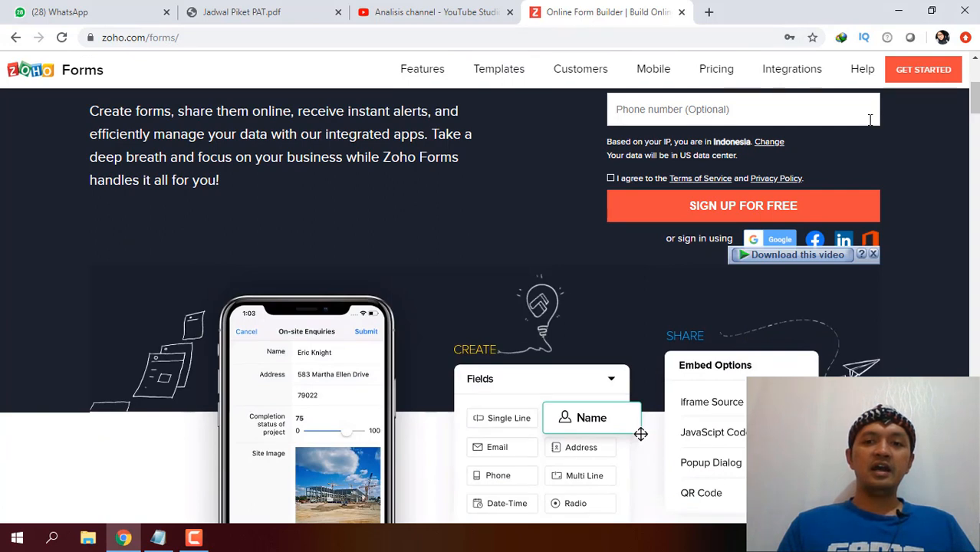
# Sign in with Google and pick the account, reaching the 'Create a new Zoho account' page.
pyautogui.click(765, 243)
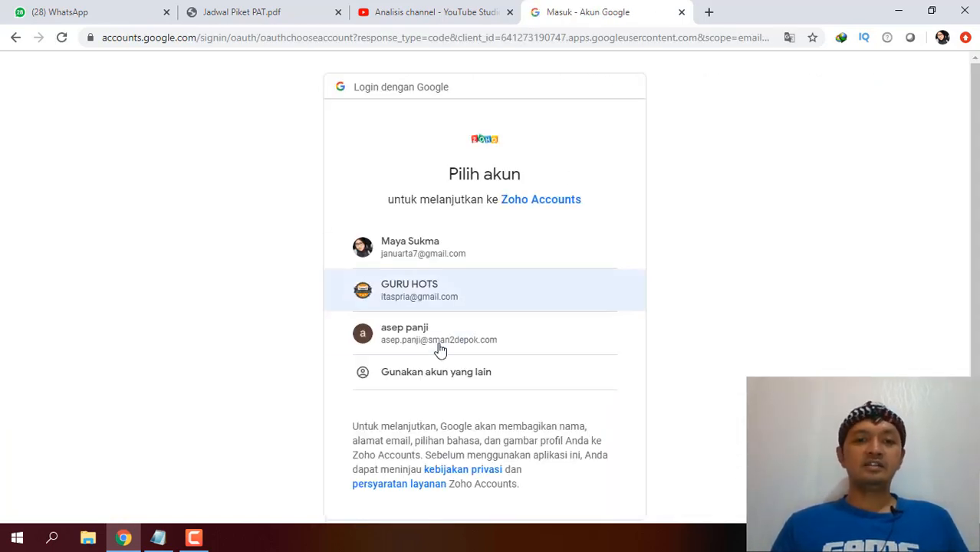
pyautogui.click(440, 346)
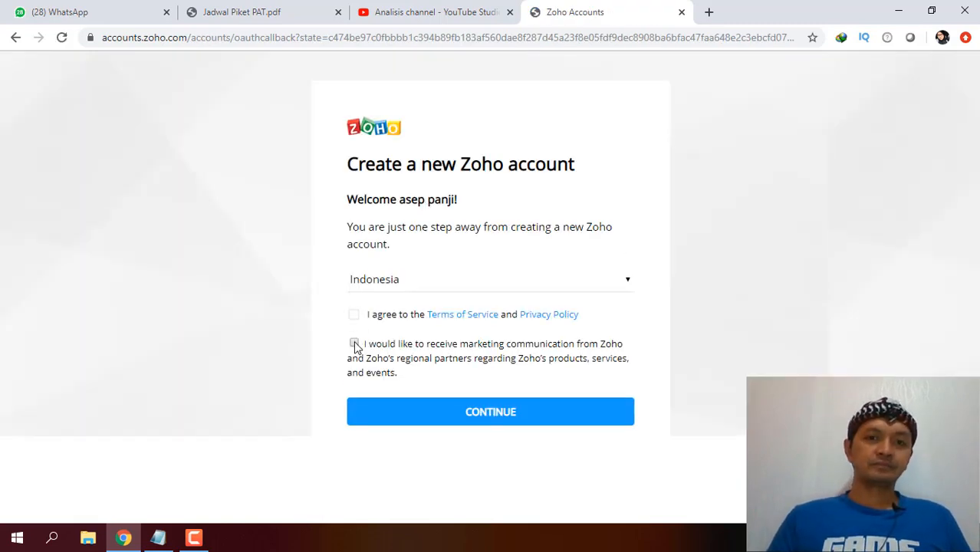
# Opt in to marketing emails, accept the Terms of Service and Privacy Policy, and create the account.
pyautogui.click(348, 423)
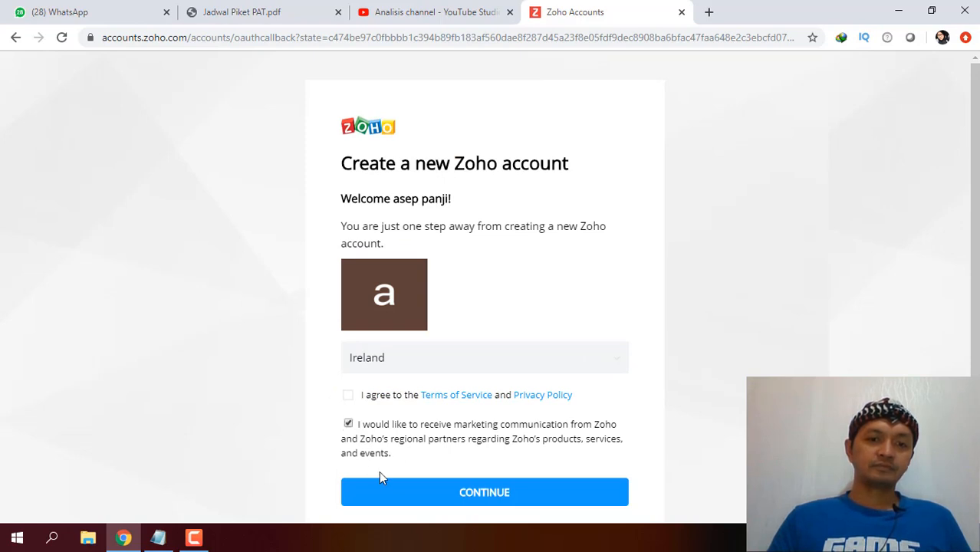
pyautogui.click(386, 492)
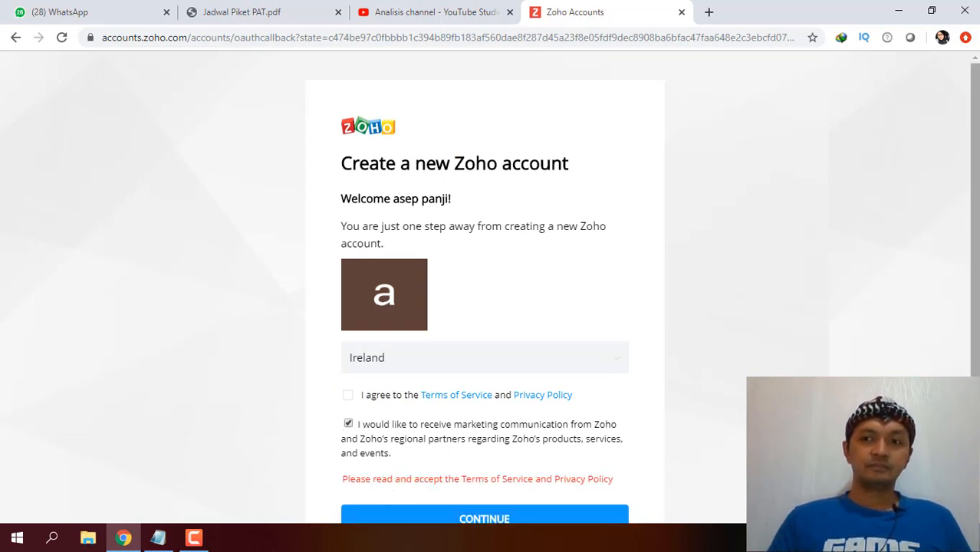
pyautogui.moveTo(974, 228); pyautogui.dragTo(975, 289)
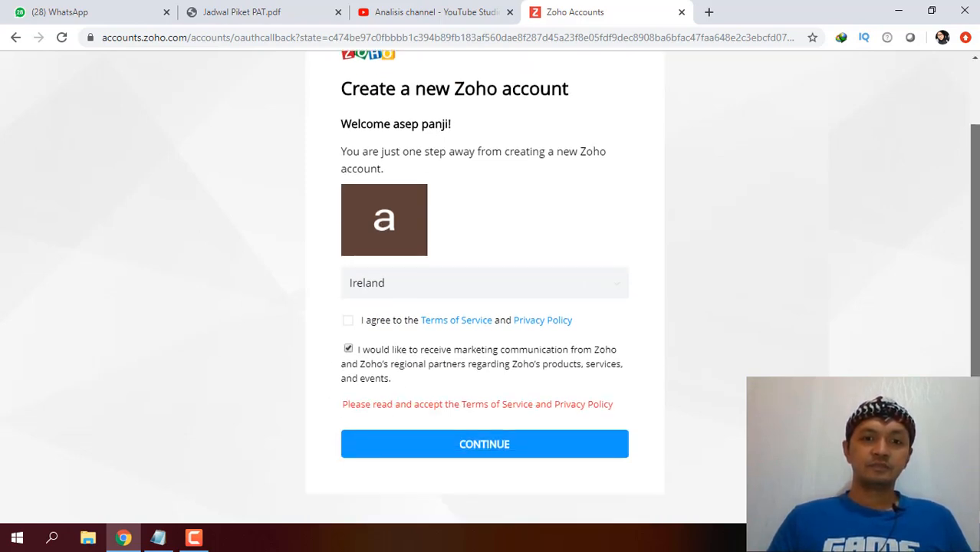
pyautogui.click(348, 323)
pyautogui.click(372, 447)
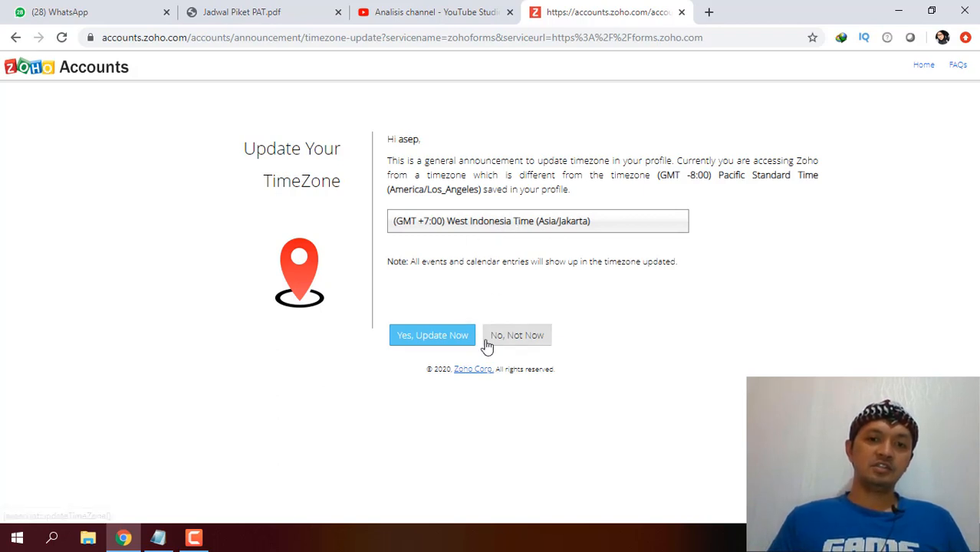
# Update the profile timezone to West Indonesia Time (Asia/Jakarta) and start a new form.
pyautogui.click(450, 347)
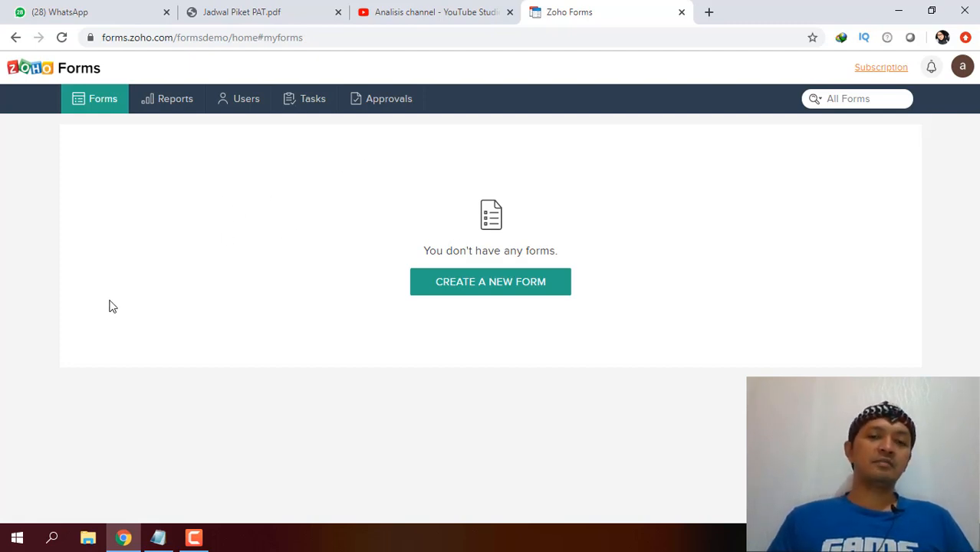
pyautogui.click(472, 292)
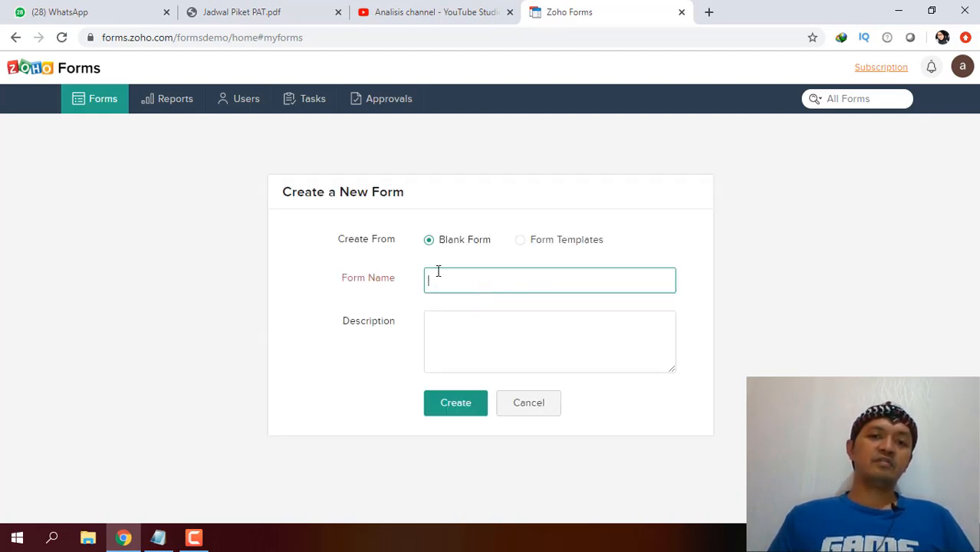
# Browse the form Template Gallery, go back, and reconfirm the West Indonesia Time timezone update.
pyautogui.click(523, 241)
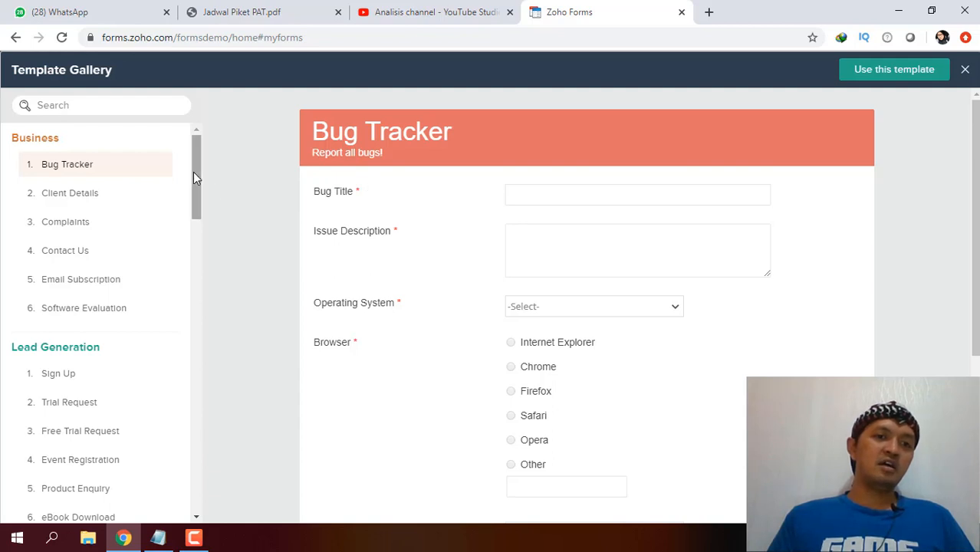
pyautogui.moveTo(193, 172); pyautogui.dragTo(210, 98)
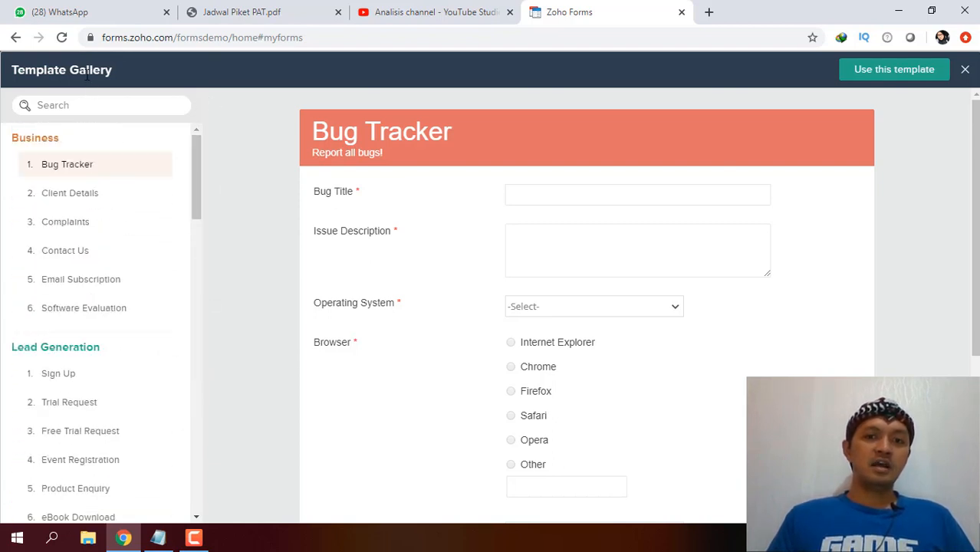
pyautogui.click(15, 37)
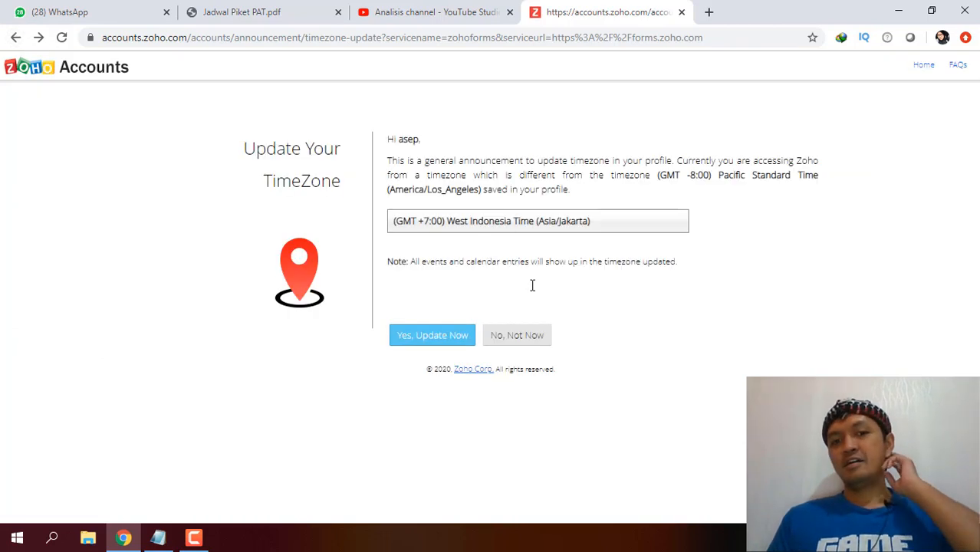
pyautogui.click(447, 341)
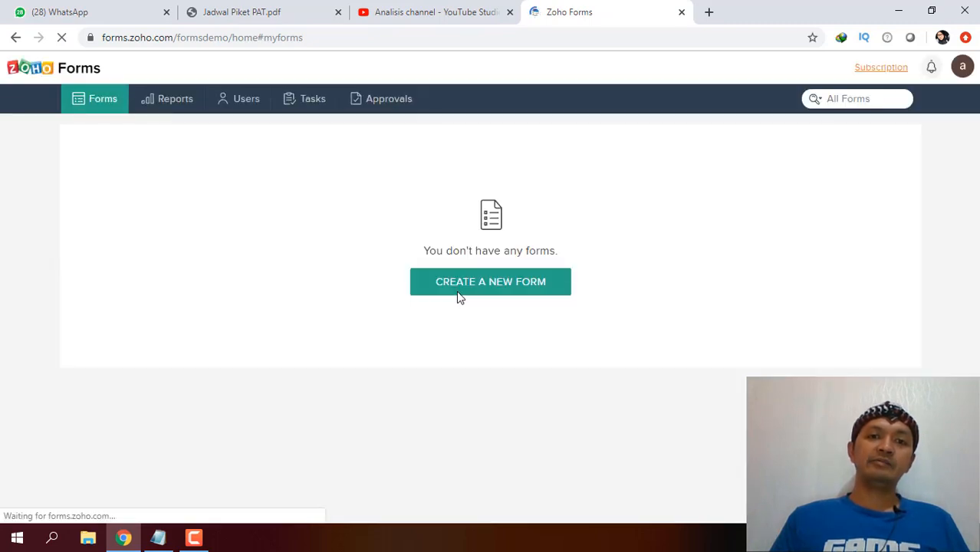
# Create a blank form named 'DAFTAR HADIR PELATIHAN FORM ONLINE ZOHO' with an empty description.
pyautogui.click(462, 298)
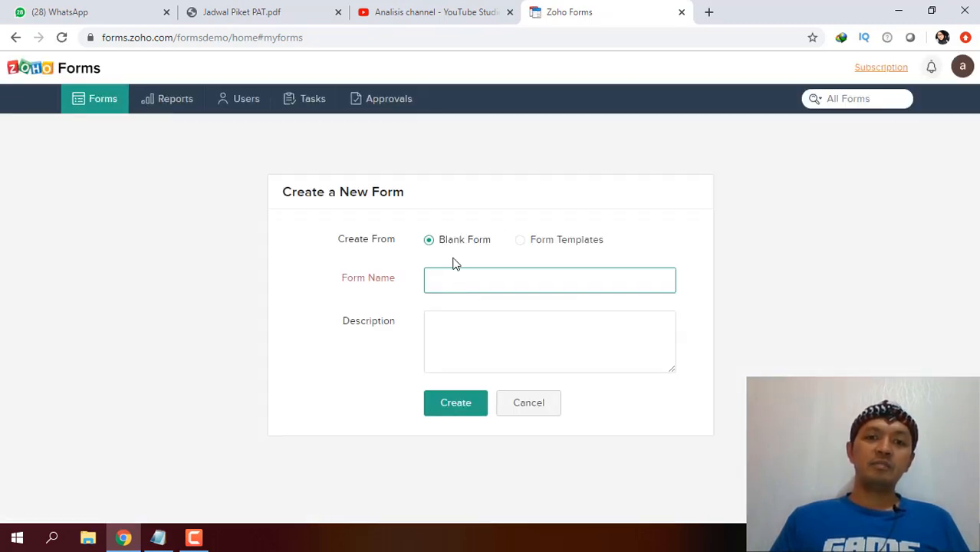
pyautogui.click(445, 282)
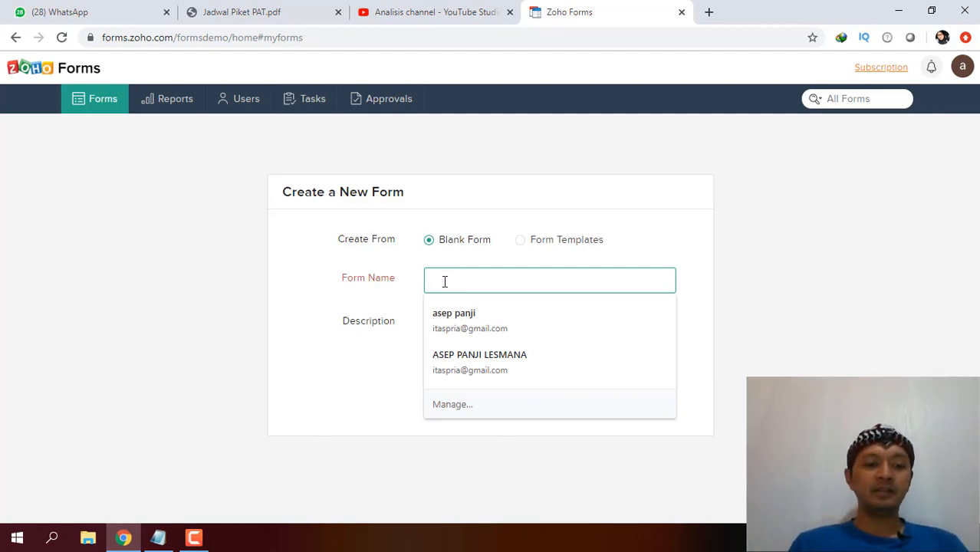
pyautogui.write('DAFTAR')
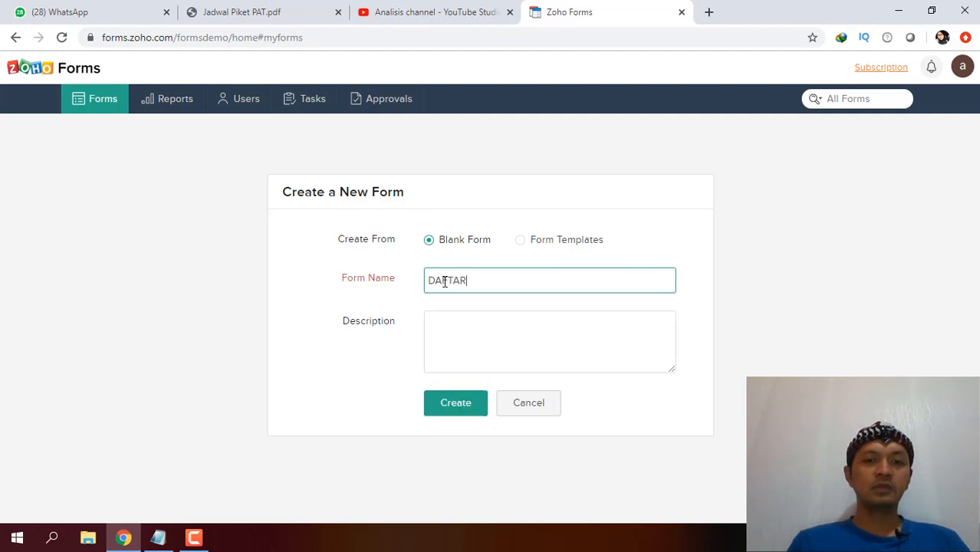
pyautogui.write(' PHAD')
pyautogui.press('BackSpace')
pyautogui.press('BackSpace')
pyautogui.press('BackSpace')
pyautogui.press('BackSpace')
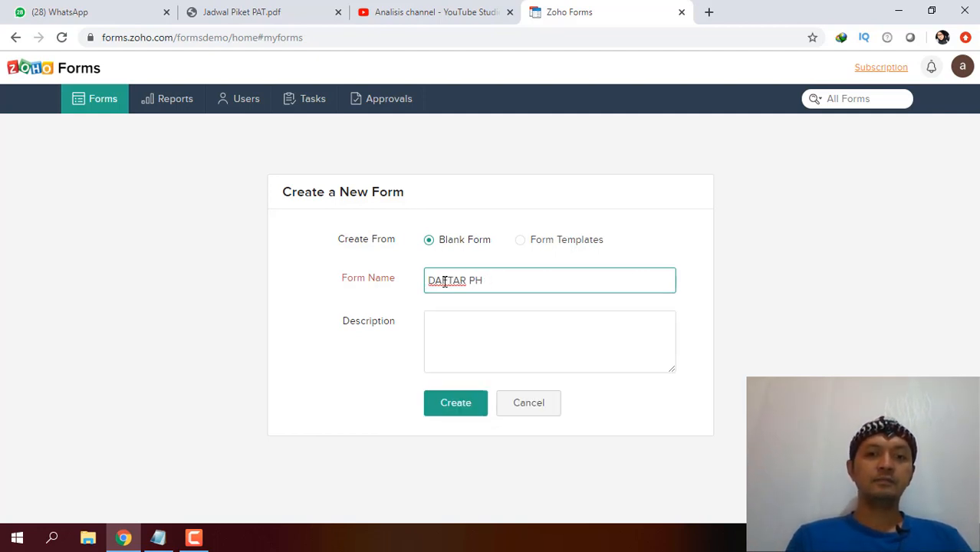
pyautogui.write('HADIR')
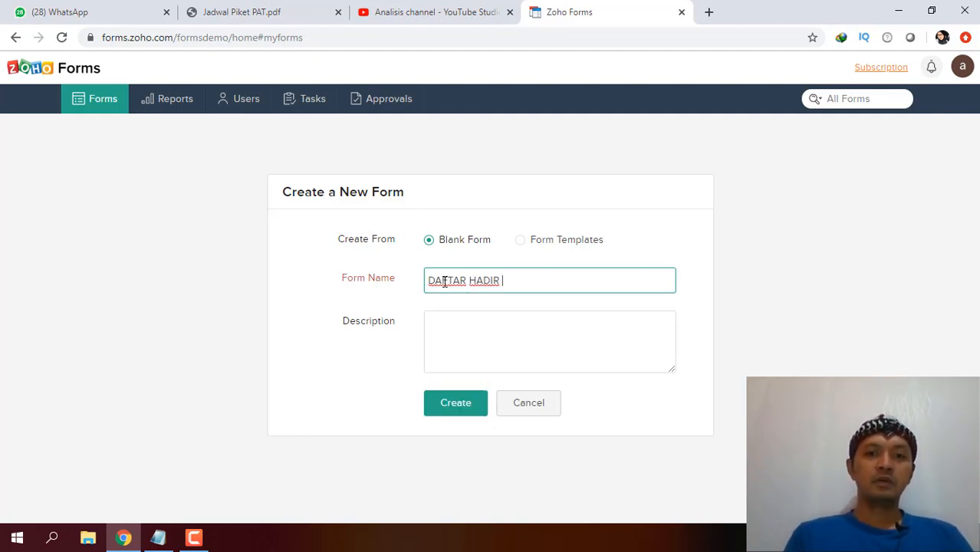
pyautogui.write(' PELATIHAN PEM')
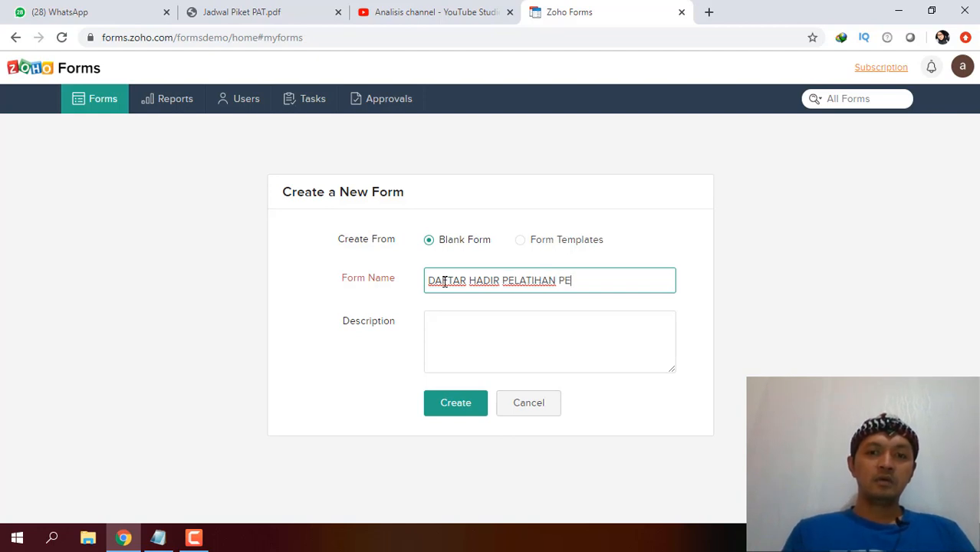
pyautogui.press('BackSpace')
pyautogui.press('BackSpace')
pyautogui.press('BackSpace')
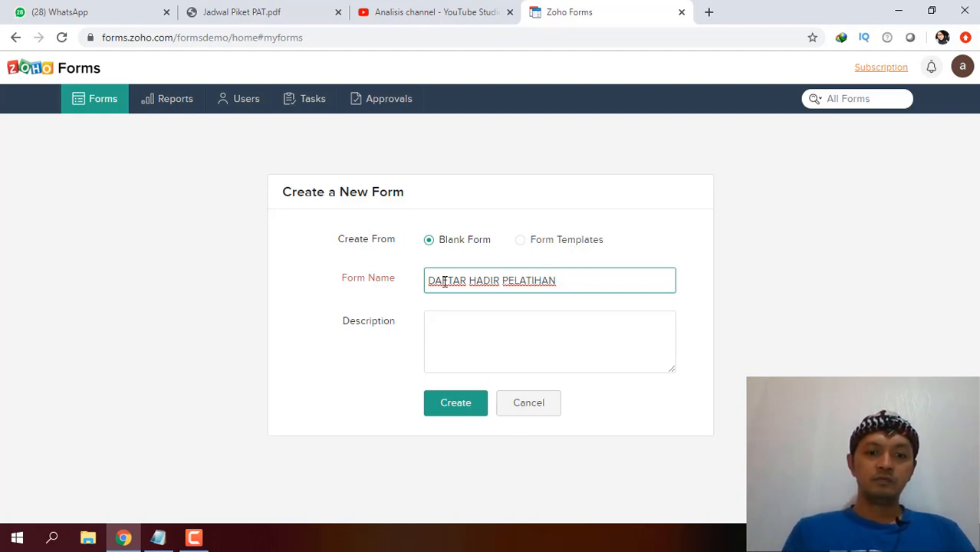
pyautogui.write('FORM')
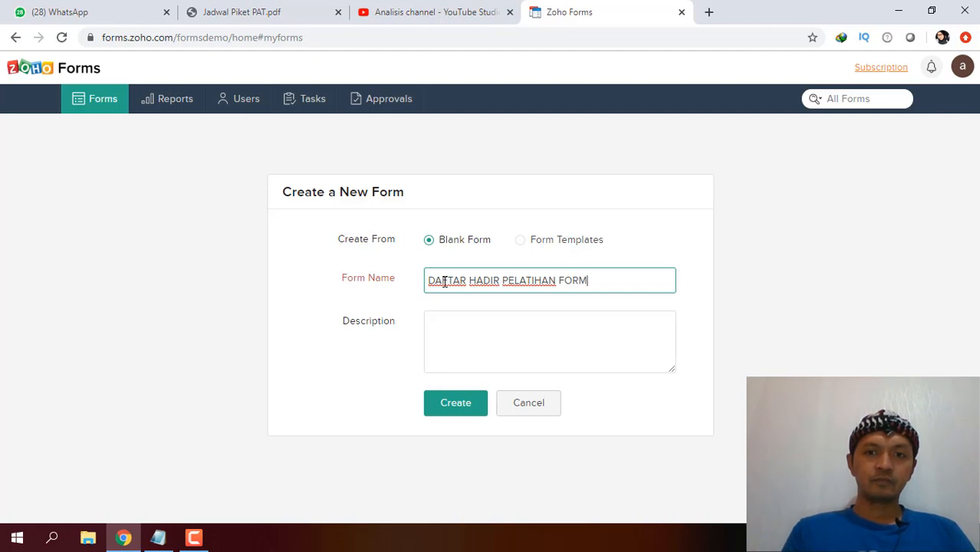
pyautogui.write(' ONL')
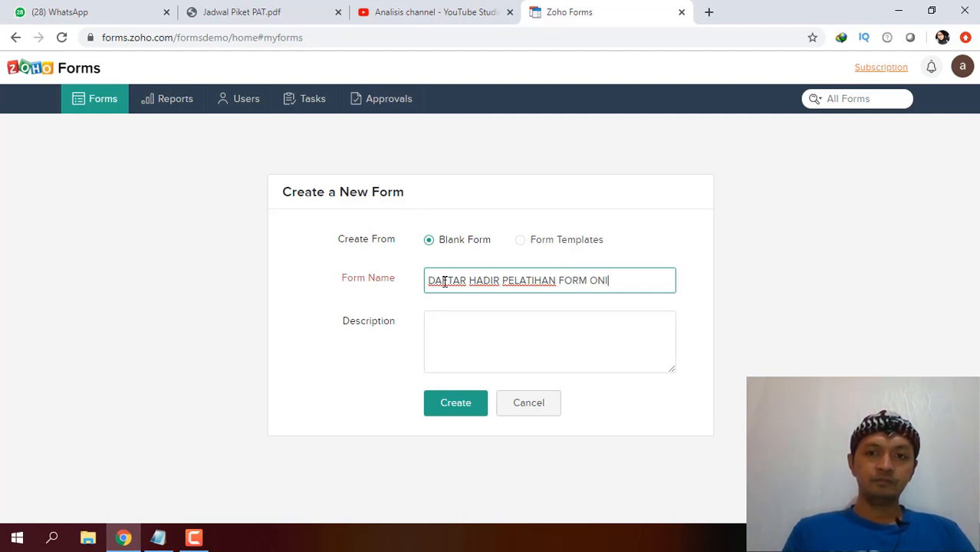
pyautogui.write('INE ZOHO')
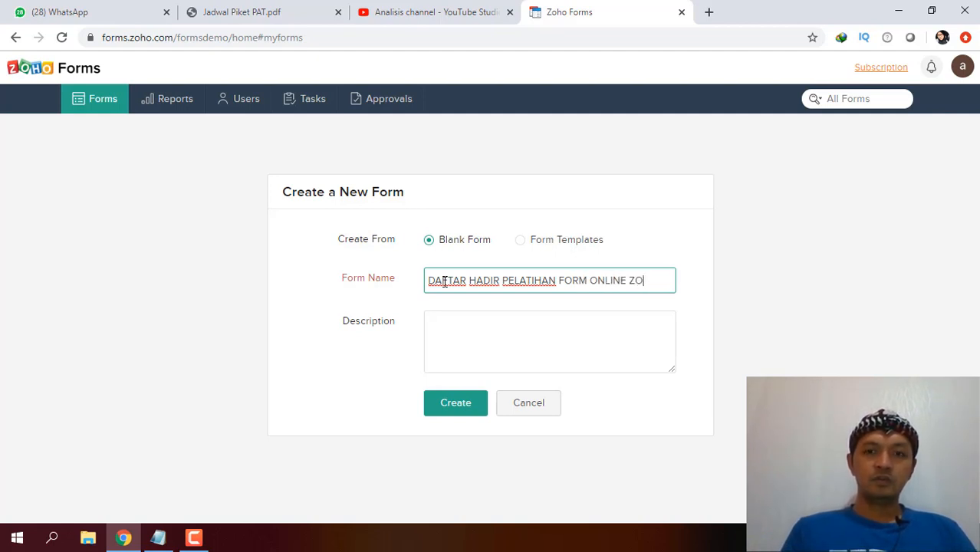
pyautogui.click(510, 314)
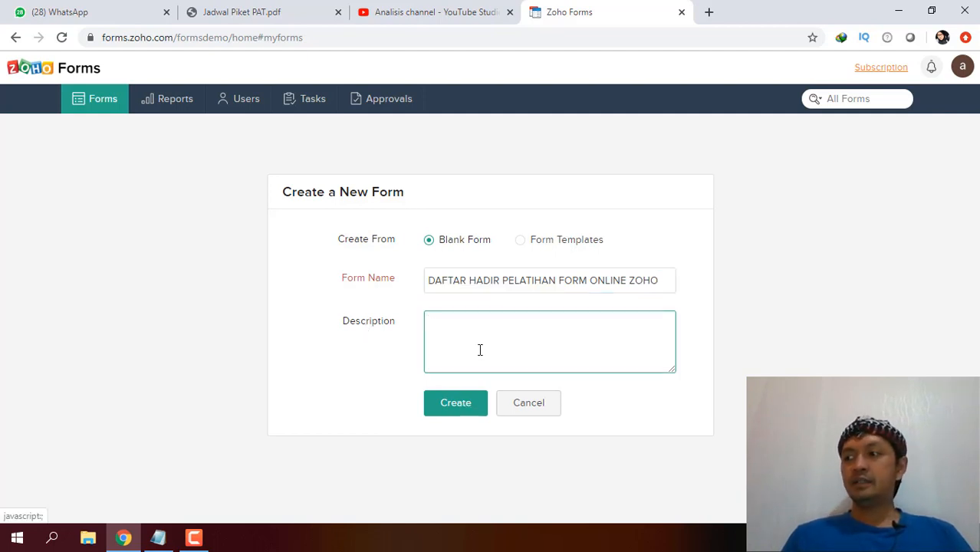
pyautogui.click(466, 404)
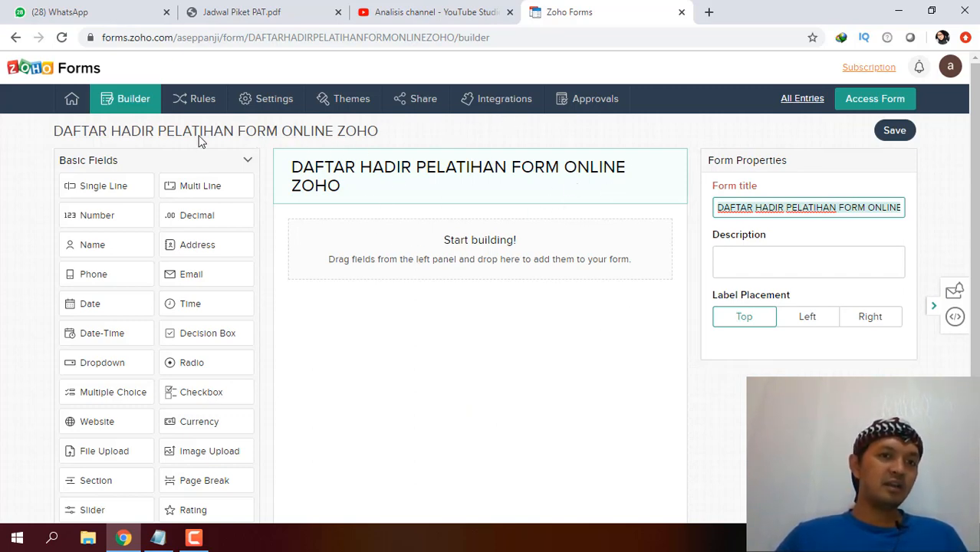
pyautogui.click(248, 164)
pyautogui.click(248, 164)
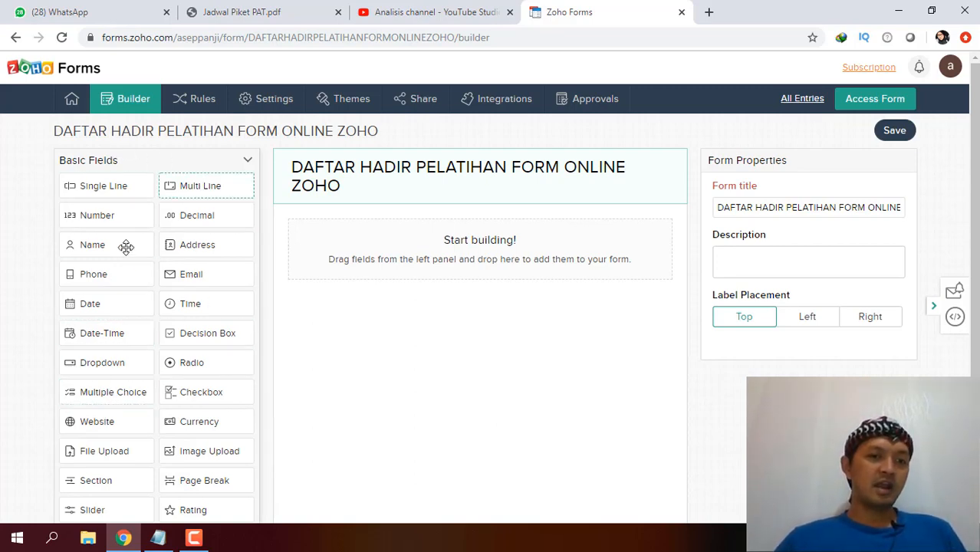
pyautogui.click(250, 162)
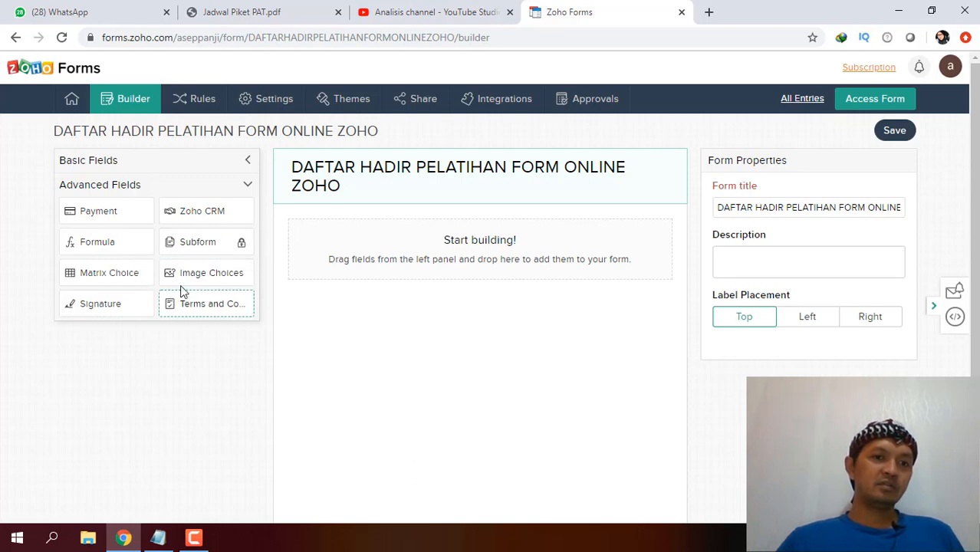
pyautogui.click(246, 188)
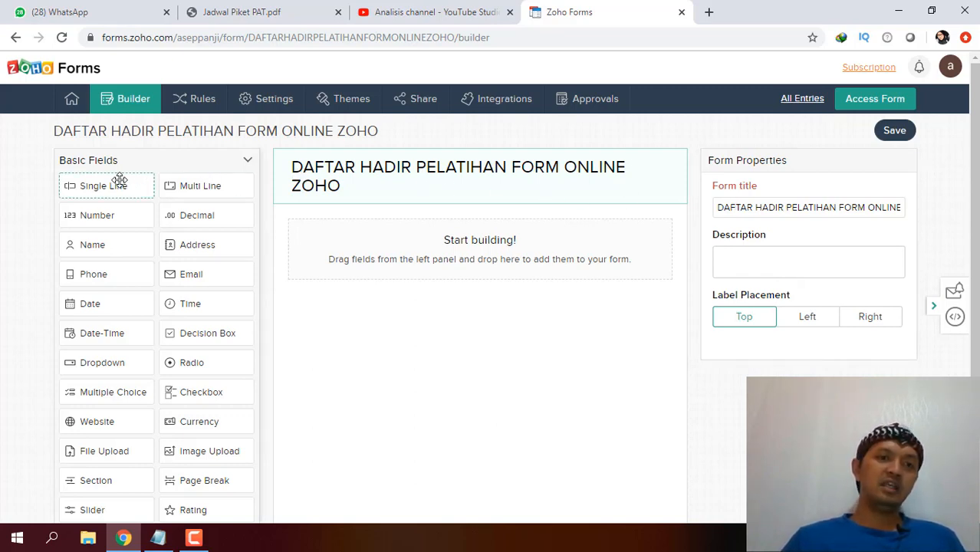
# Add a Single Line field labelled NAMA with instruction 'Isilah dengan menggunakan huruf KAPITAL'.
pyautogui.moveTo(117, 179); pyautogui.dragTo(388, 308)
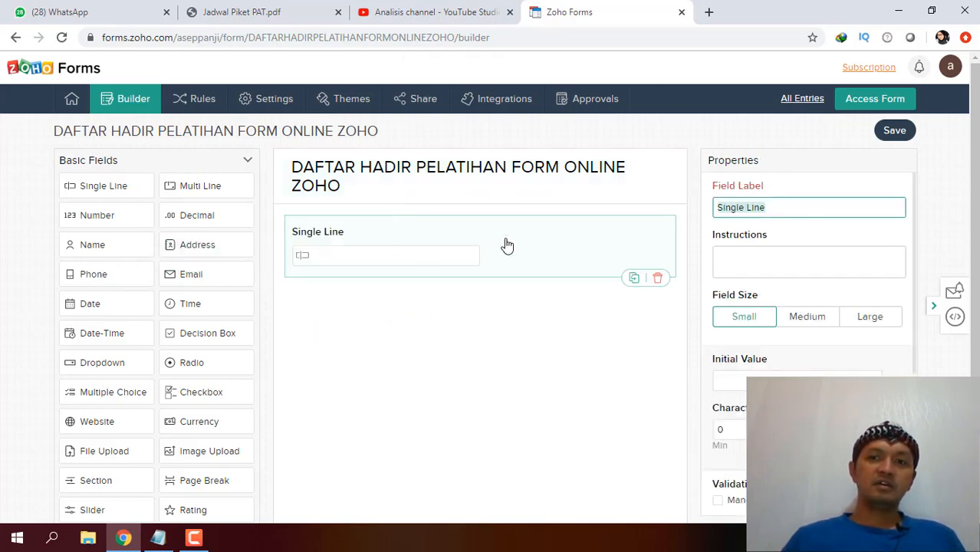
pyautogui.click(772, 209)
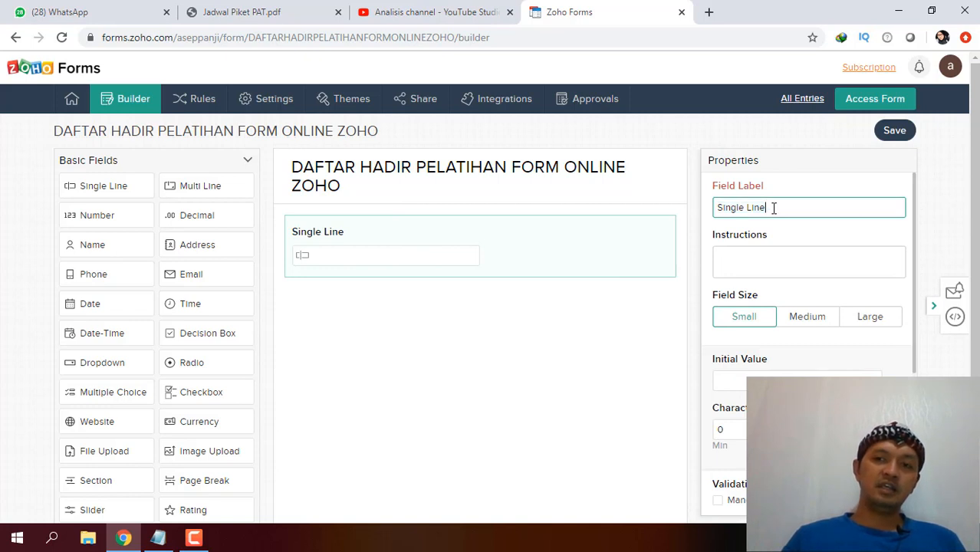
pyautogui.moveTo(772, 209); pyautogui.dragTo(719, 211)
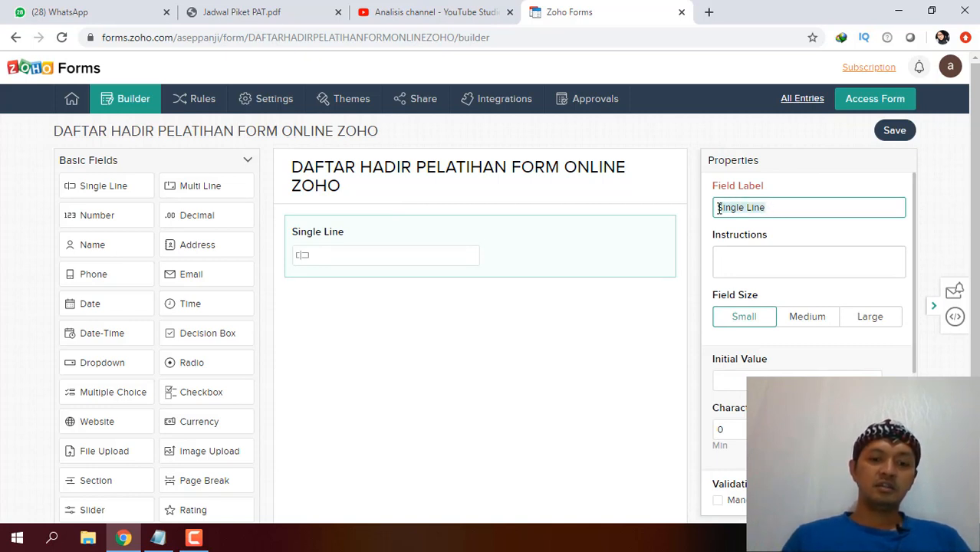
pyautogui.write('NAMA')
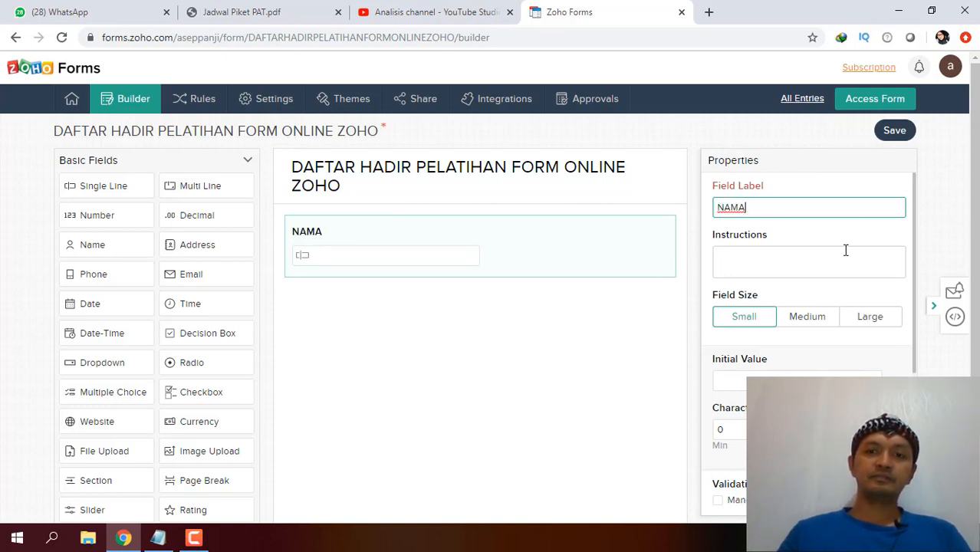
pyautogui.click(743, 263)
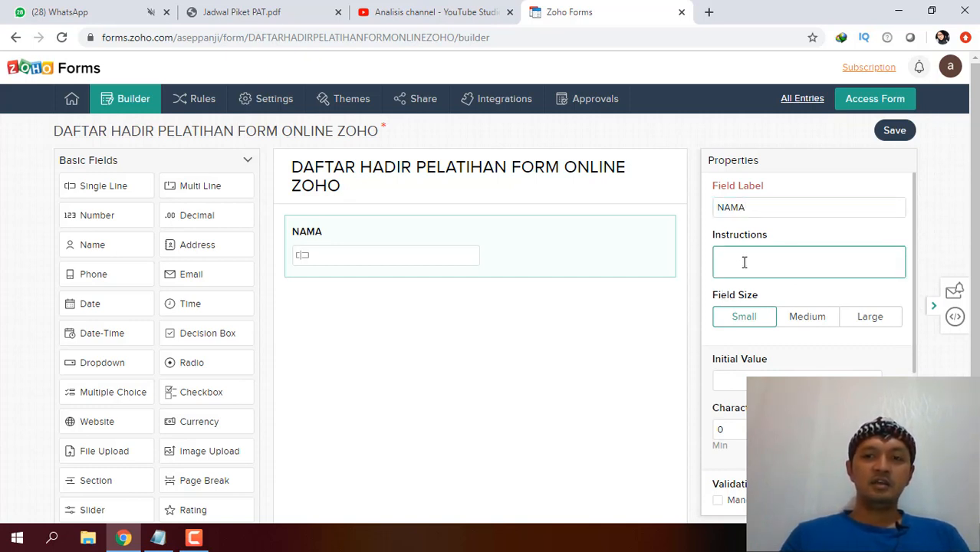
pyautogui.write('Isilah de')
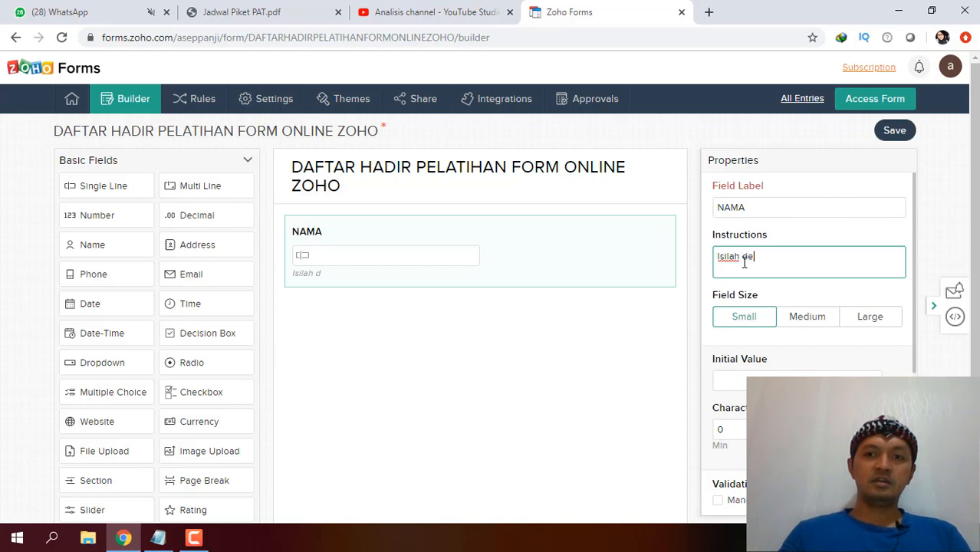
pyautogui.write('ngan mengguna')
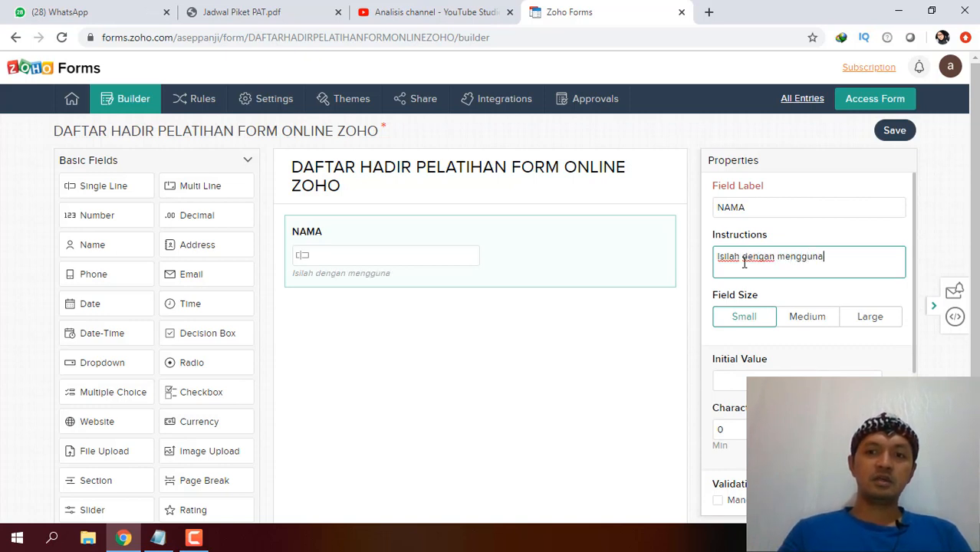
pyautogui.write('kan ')
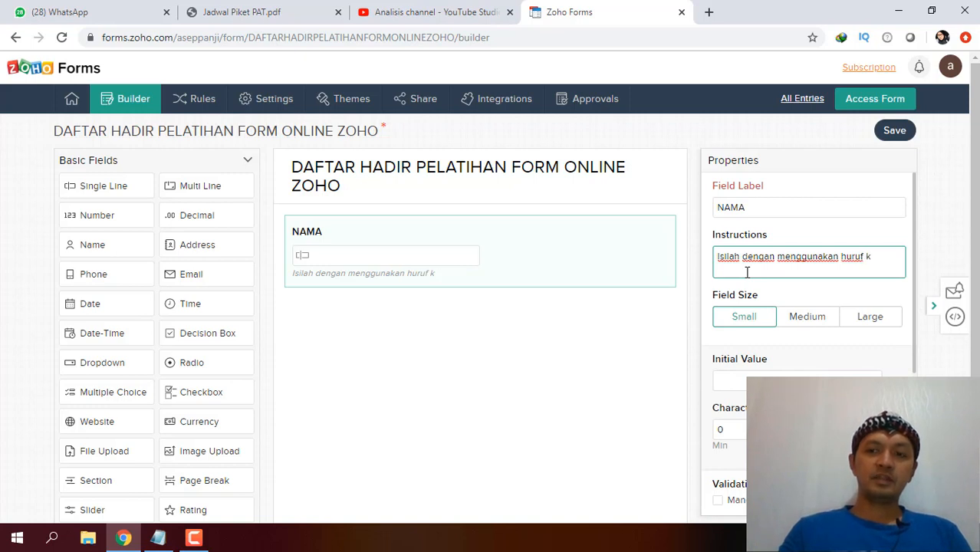
pyautogui.write('huruf KAPITAL')
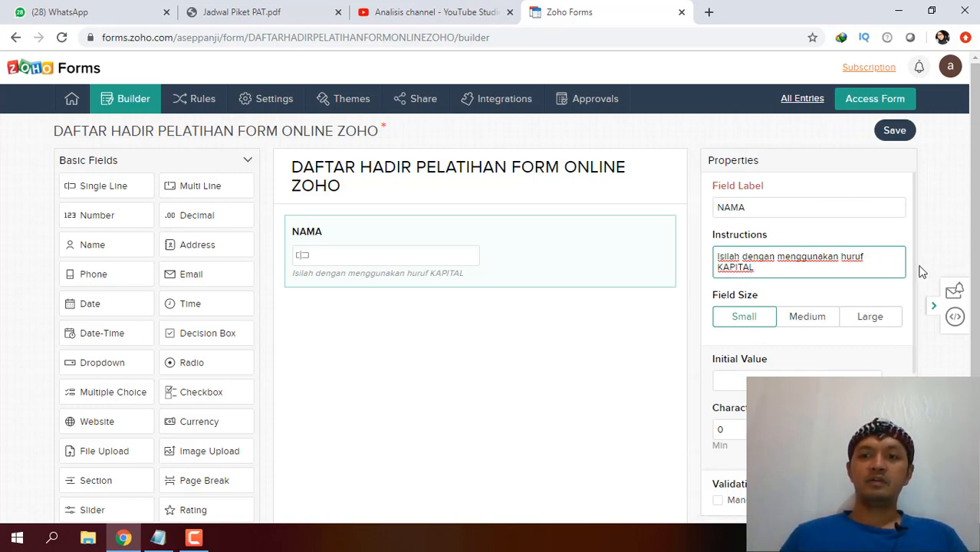
# Set the NAMA field size to Small and save the form.
pyautogui.moveTo(913, 274)
pyautogui.mouseDown()
pyautogui.moveTo(919, 316)
pyautogui.moveTo(907, 267)
pyautogui.mouseUp()
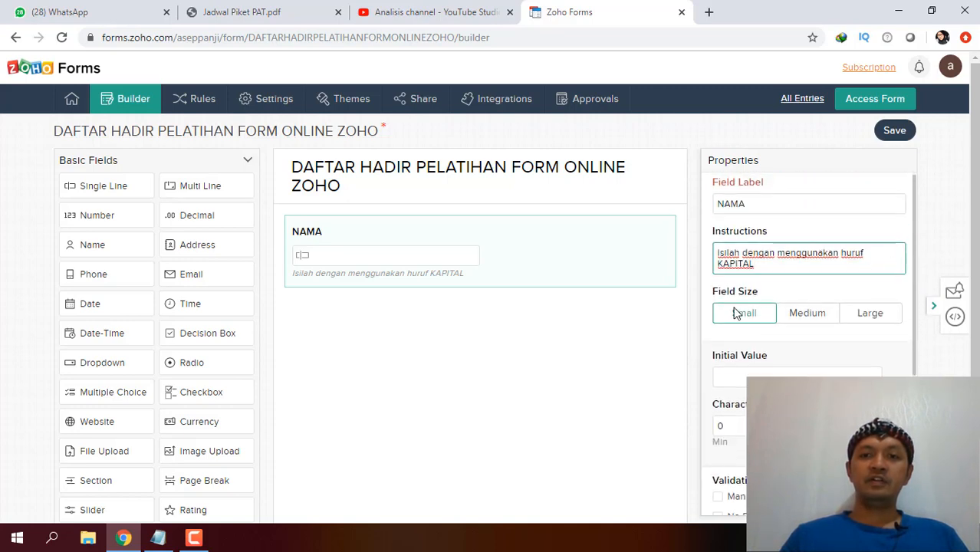
pyautogui.click(815, 314)
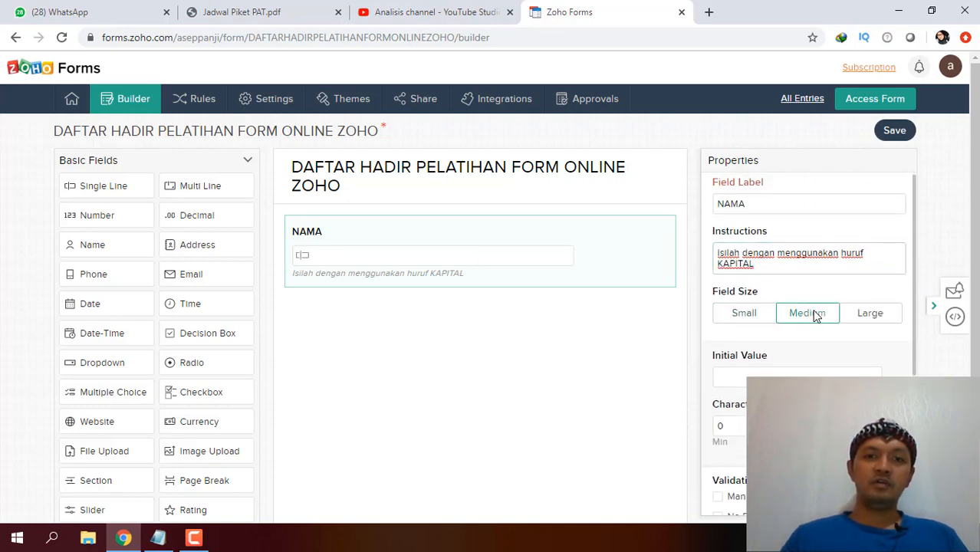
pyautogui.click(869, 316)
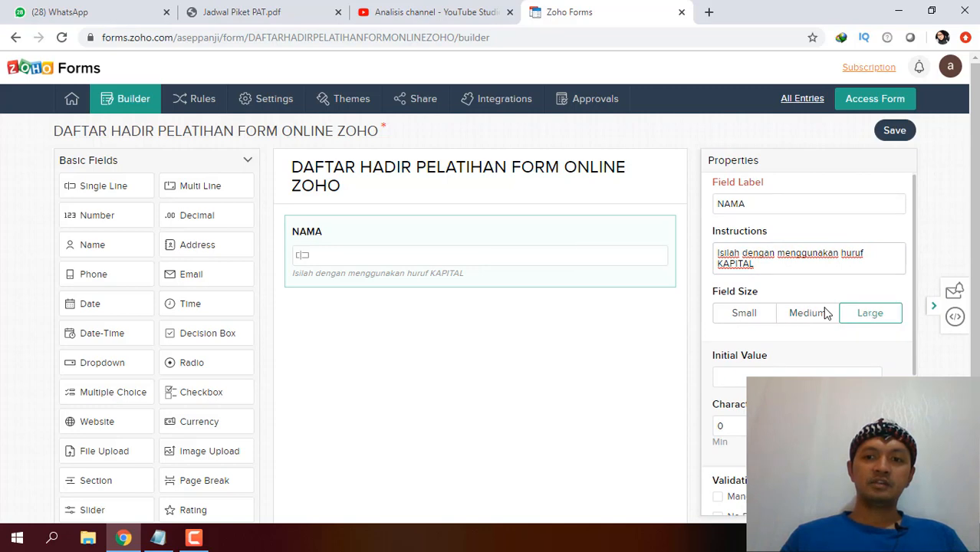
pyautogui.click(744, 314)
pyautogui.scroll(-2, 960, 283)
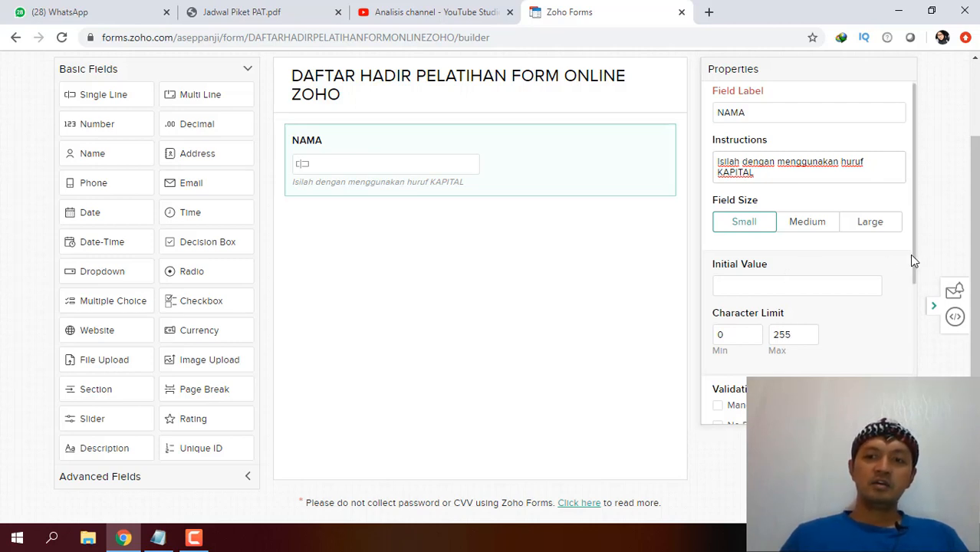
pyautogui.scroll(-2, 920, 307)
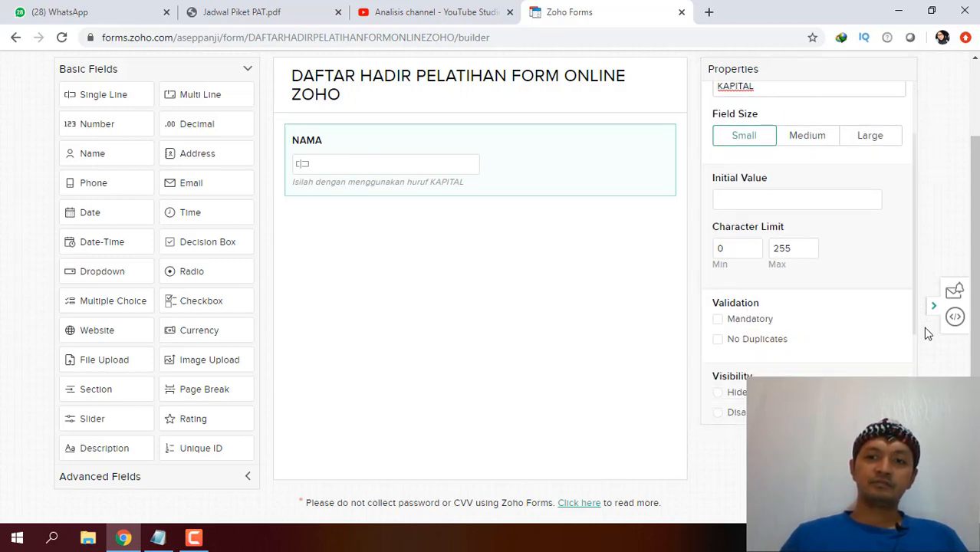
pyautogui.scroll(-1, 813, 253)
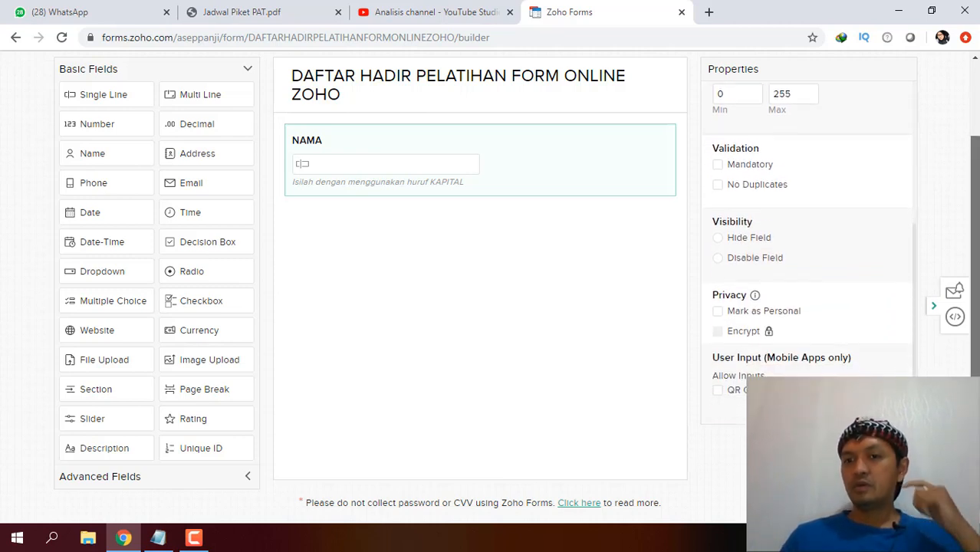
pyautogui.scroll(2, 976, 298)
pyautogui.scroll(-1, 973, 307)
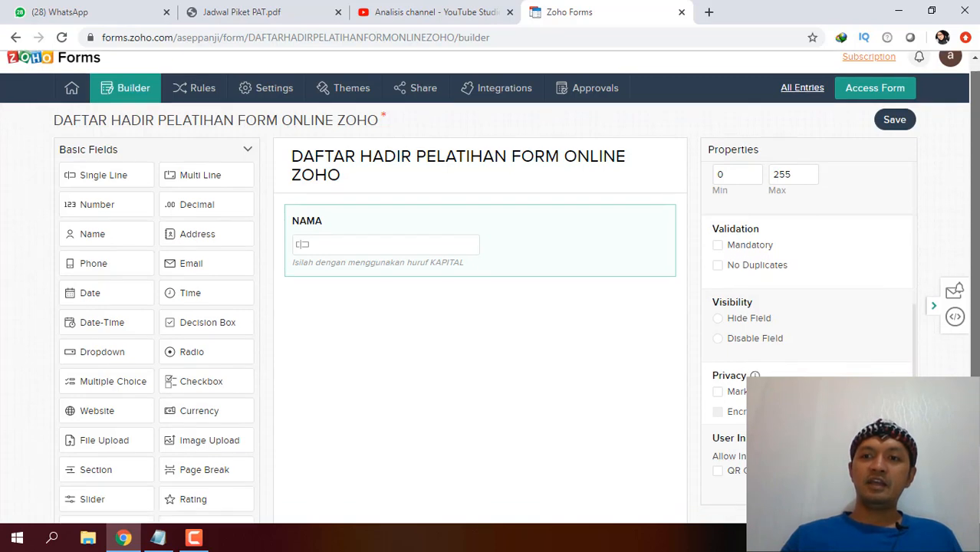
pyautogui.scroll(4, 917, 335)
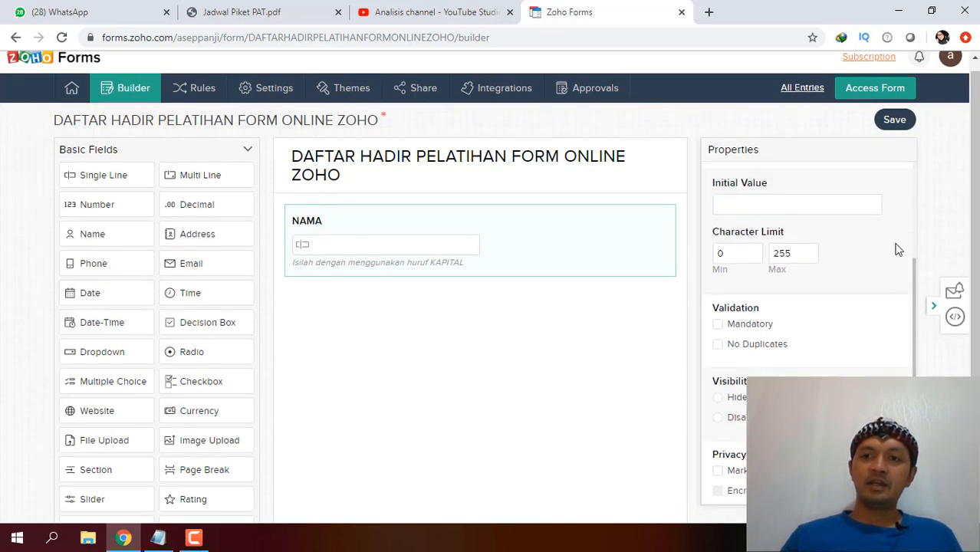
pyautogui.click(892, 122)
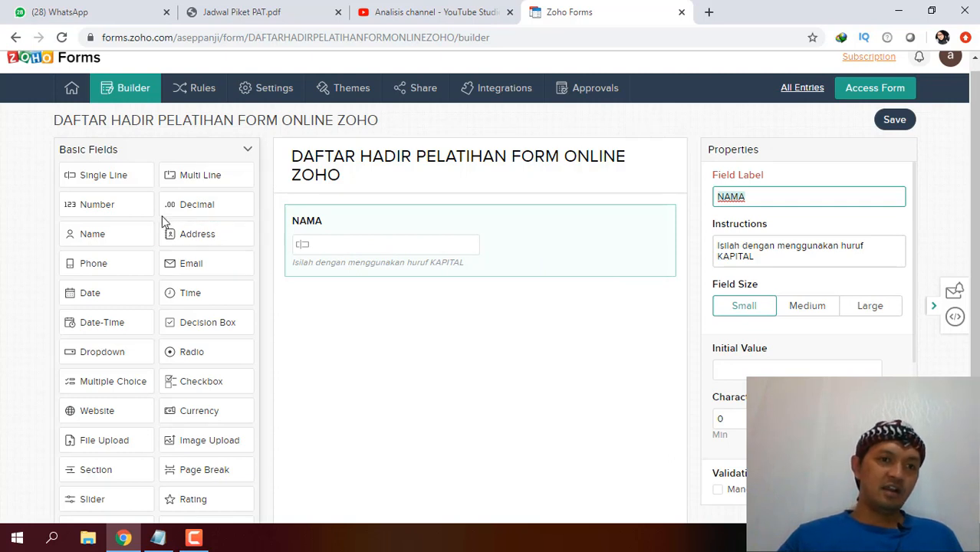
pyautogui.click(87, 175)
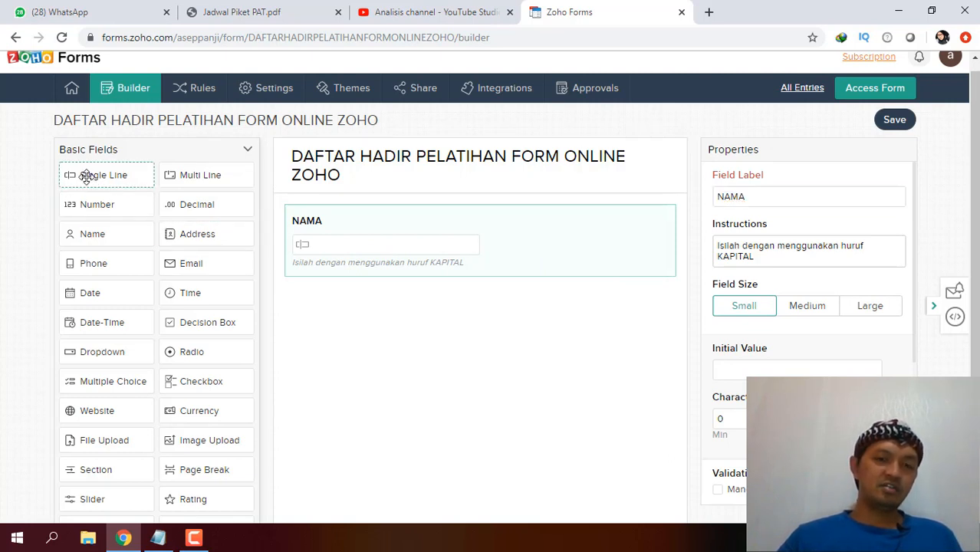
# Add a Single Line field below NAMA labelled Alamat with instruction 'Isi dengan huruf KAPITAL'.
pyautogui.moveTo(86, 176); pyautogui.dragTo(331, 309)
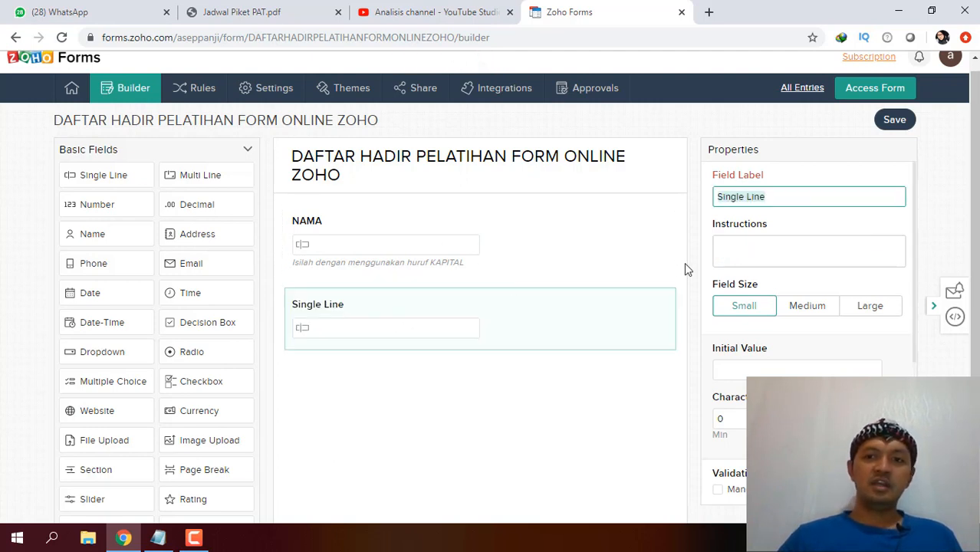
pyautogui.click(832, 199)
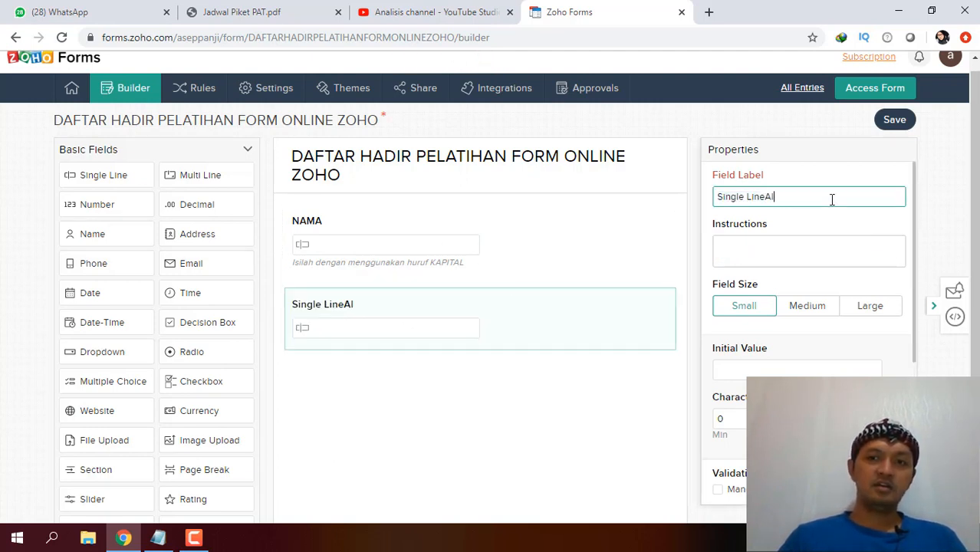
pyautogui.hotkey('ctrl', 'BackSpace')
pyautogui.hotkey('ctrl', 'BackSpace')
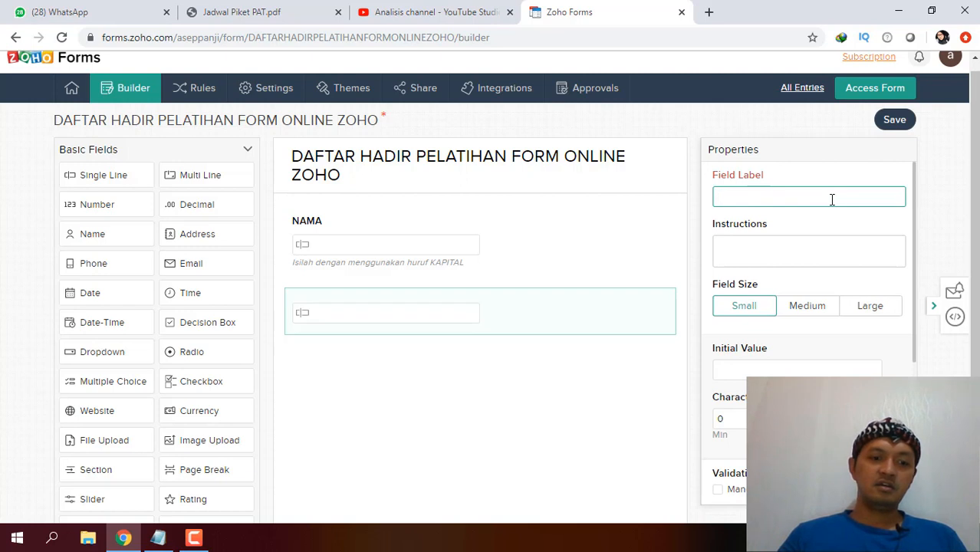
pyautogui.write('Alamat')
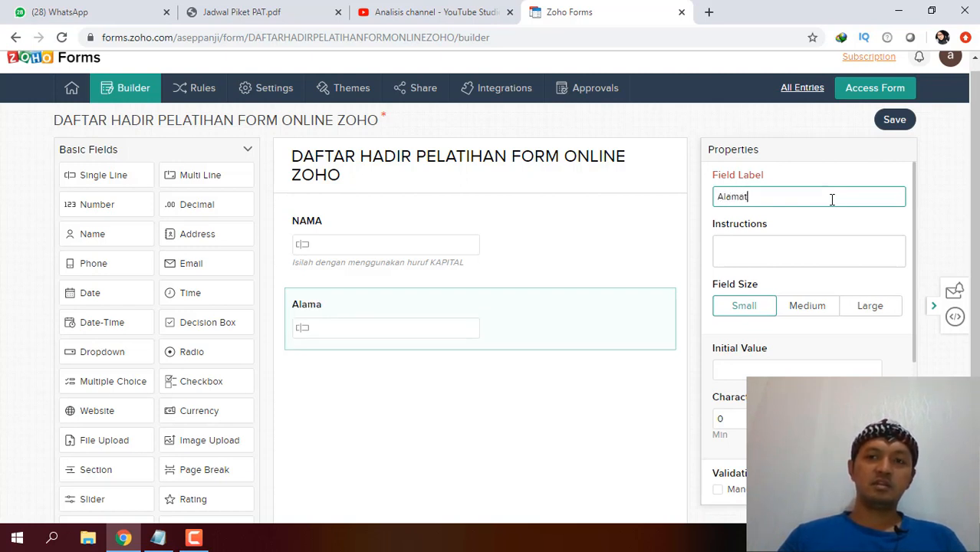
pyautogui.click(917, 205)
pyautogui.click(812, 236)
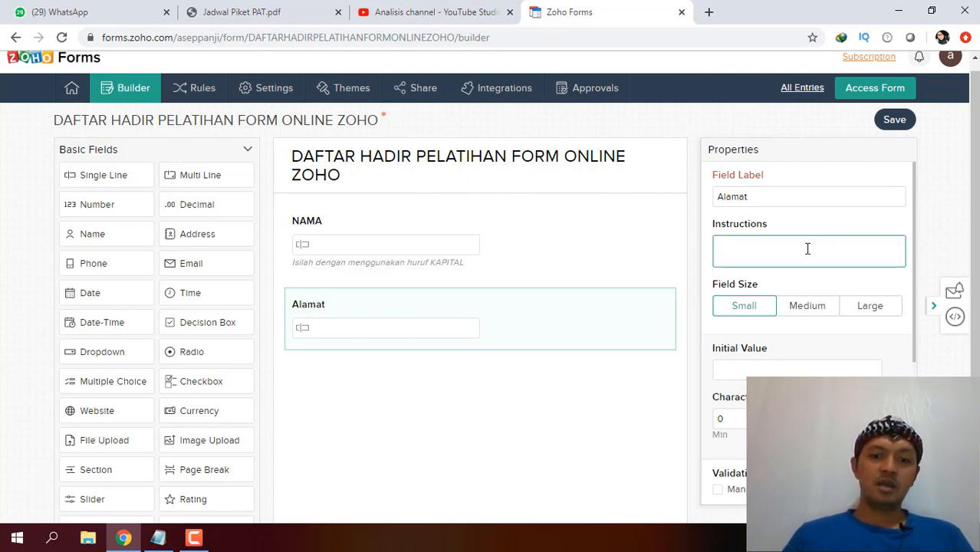
pyautogui.write('I')
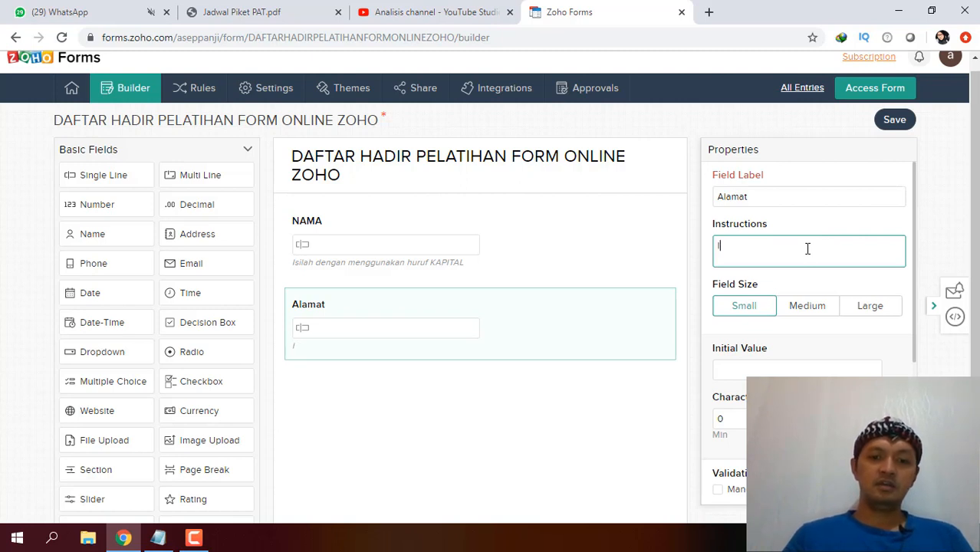
pyautogui.write('si dengan huruf KAPITAL')
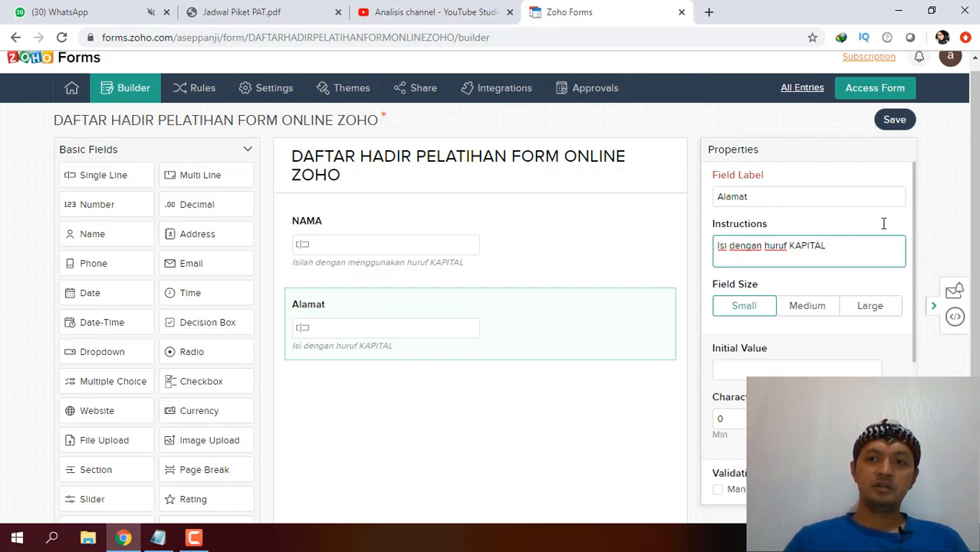
# Save the form with the new Alamat field.
pyautogui.scroll(-1, 976, 246)
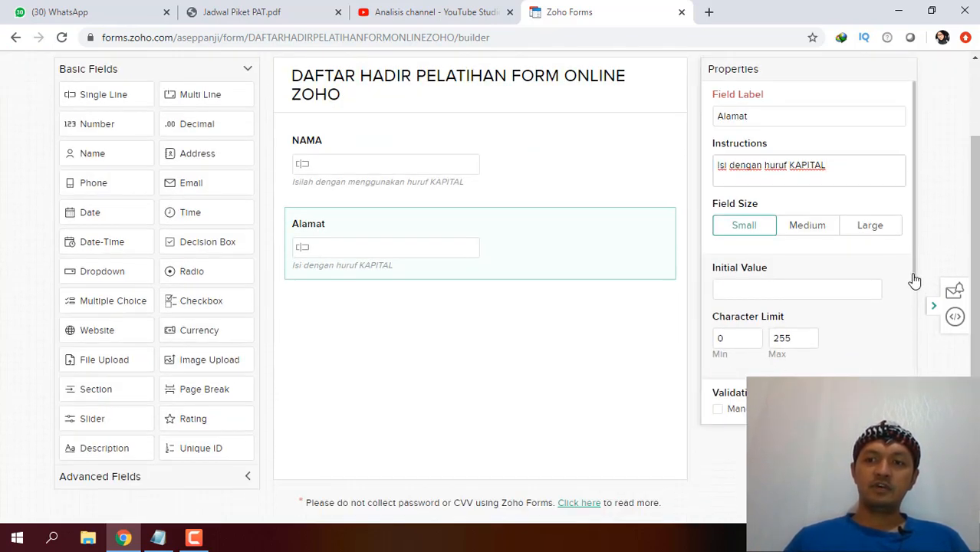
pyautogui.scroll(-3, 915, 284)
pyautogui.moveTo(914, 404)
pyautogui.mouseDown()
pyautogui.moveTo(914, 420)
pyautogui.moveTo(914, 392)
pyautogui.mouseUp()
pyautogui.moveTo(976, 384); pyautogui.dragTo(978, 296)
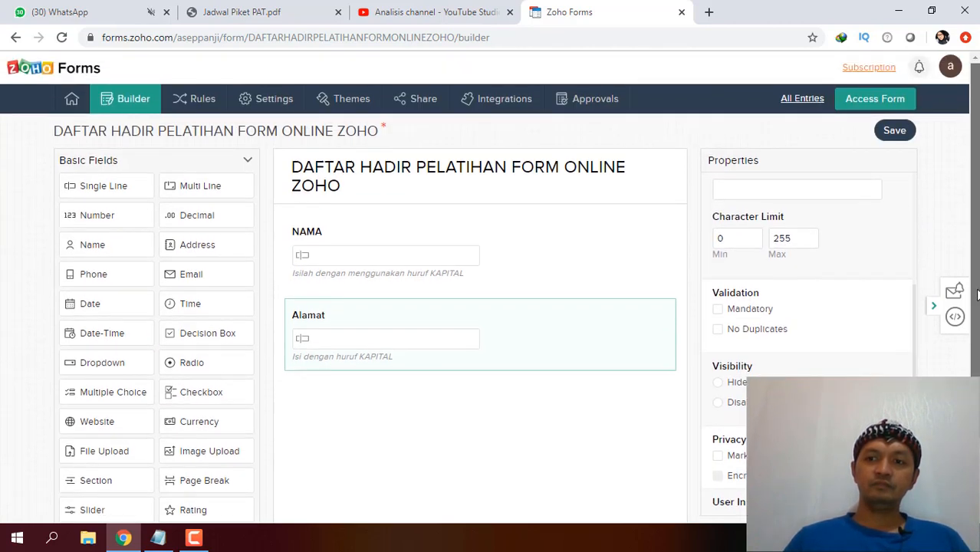
pyautogui.click(886, 132)
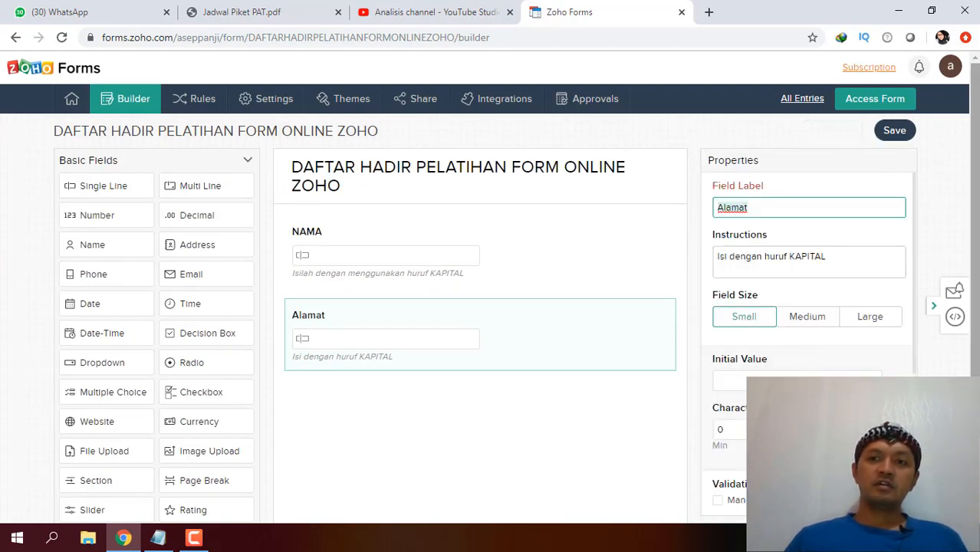
pyautogui.scroll(-2, 489, 286)
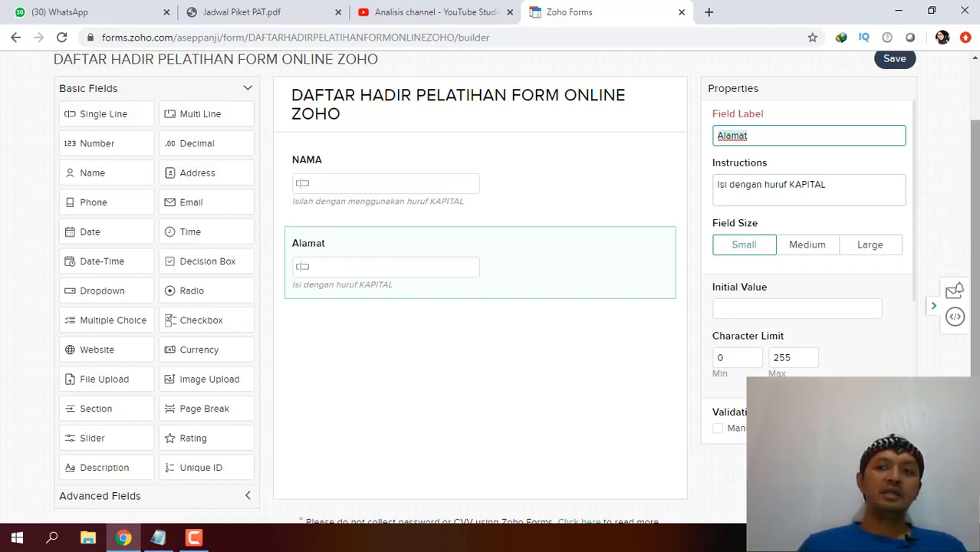
pyautogui.moveTo(976, 228)
pyautogui.mouseDown()
pyautogui.moveTo(977, 185)
pyautogui.moveTo(977, 215)
pyautogui.mouseUp()
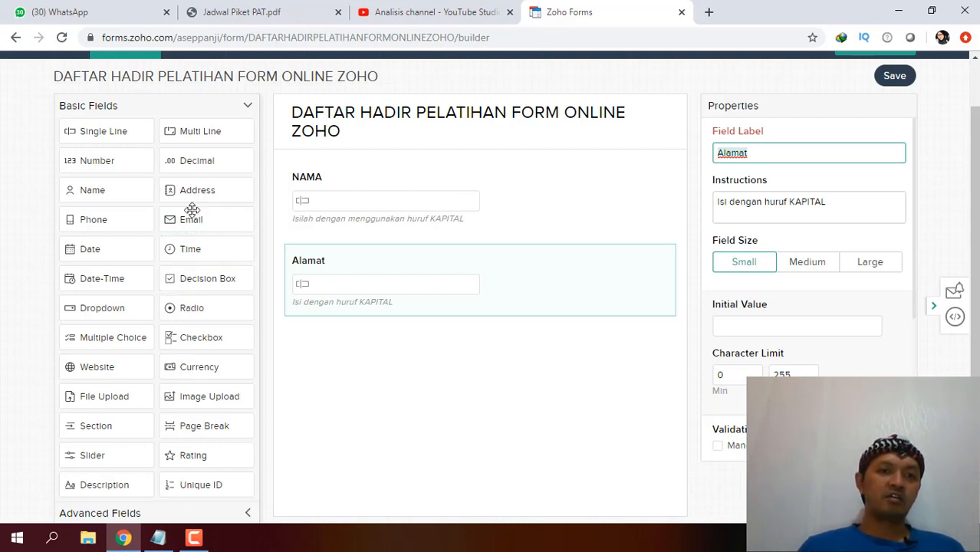
# Add a Dropdown field below Alamat labelled PROFESI.
pyautogui.moveTo(99, 318); pyautogui.dragTo(333, 358)
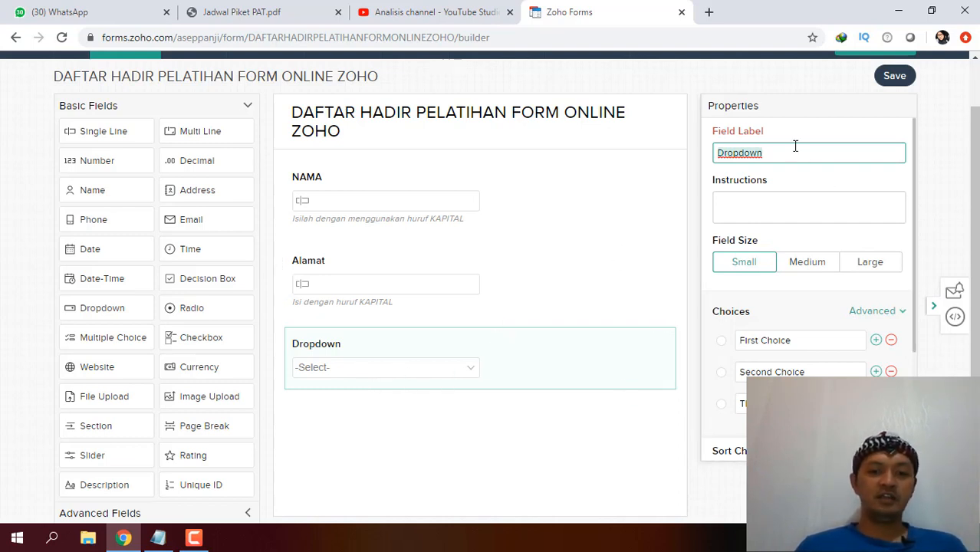
pyautogui.write('PROFS')
pyautogui.press('BackSpace')
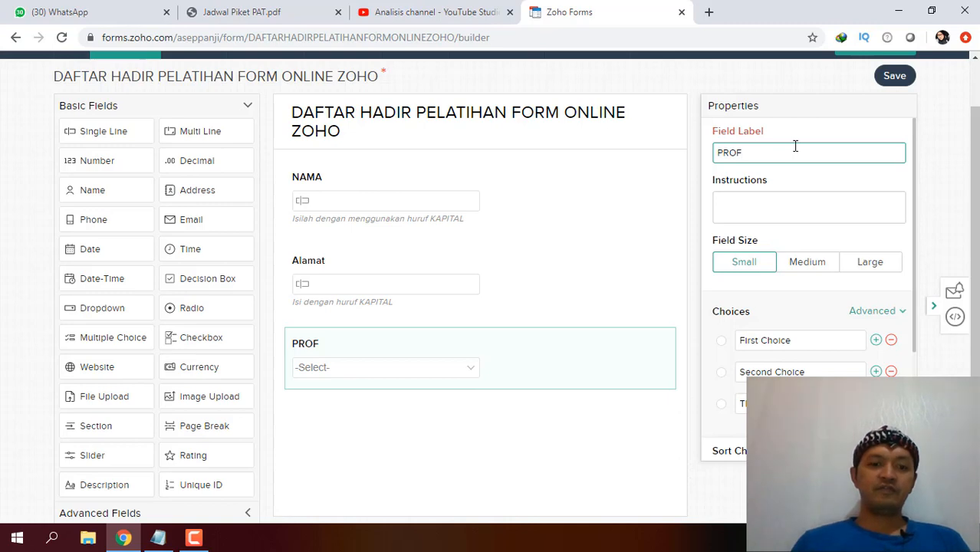
pyautogui.write('ESI')
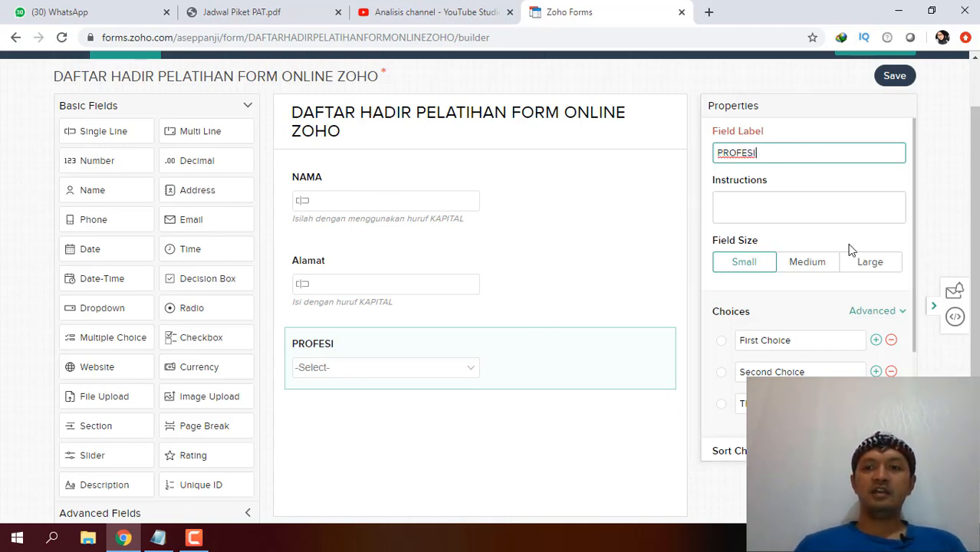
pyautogui.click(967, 203)
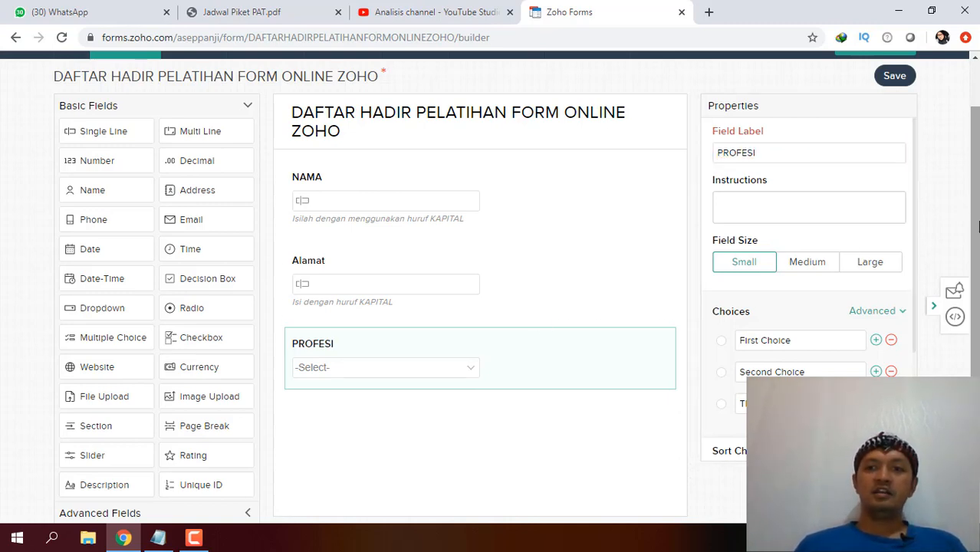
# Replace the first two dropdown choices with GURU and PEGAWAI SWASTA.
pyautogui.scroll(-1, 978, 227)
pyautogui.click(742, 323)
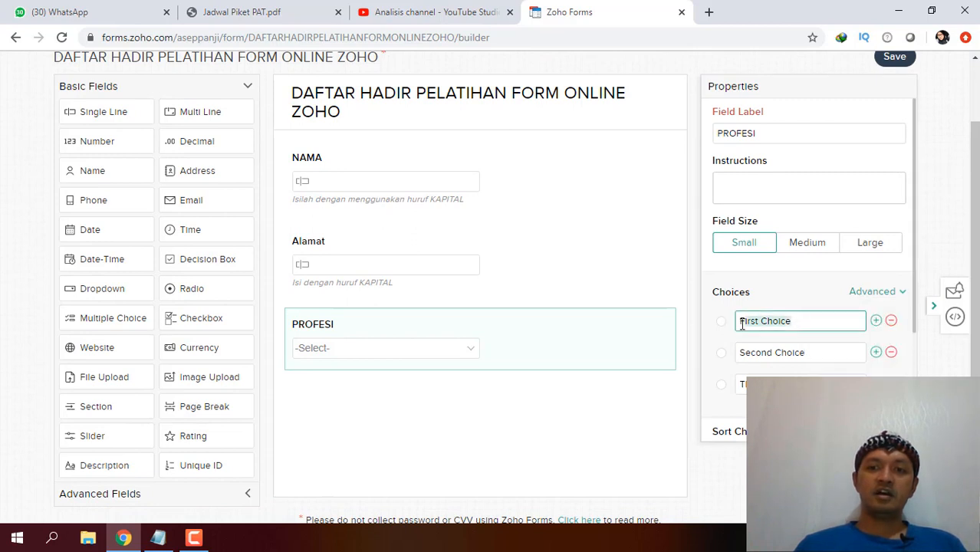
pyautogui.write('GURU')
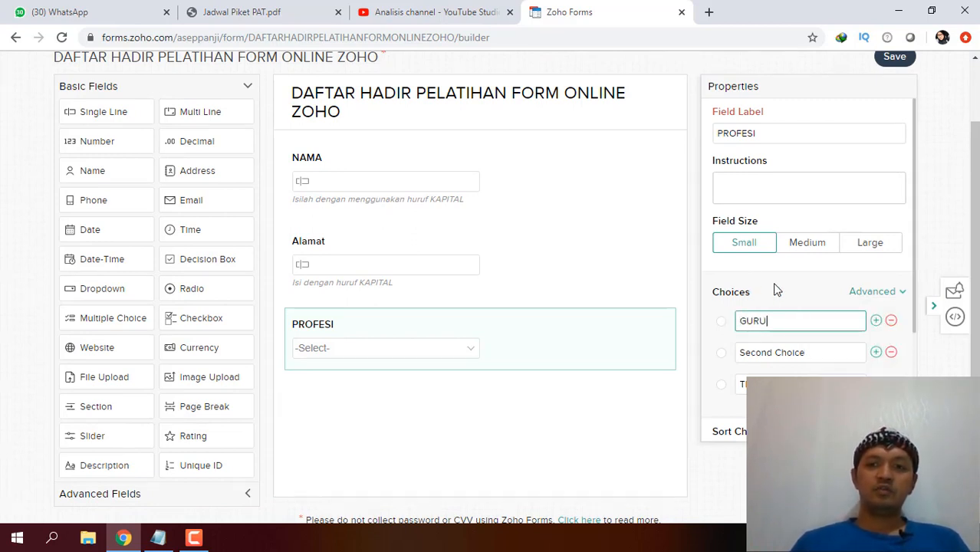
pyautogui.click(807, 353)
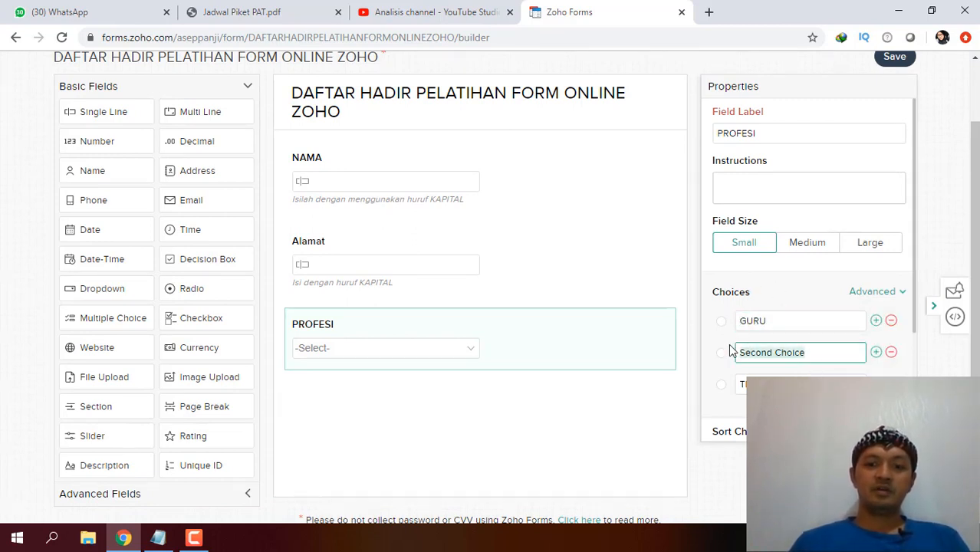
pyautogui.write('PEGAWAI S')
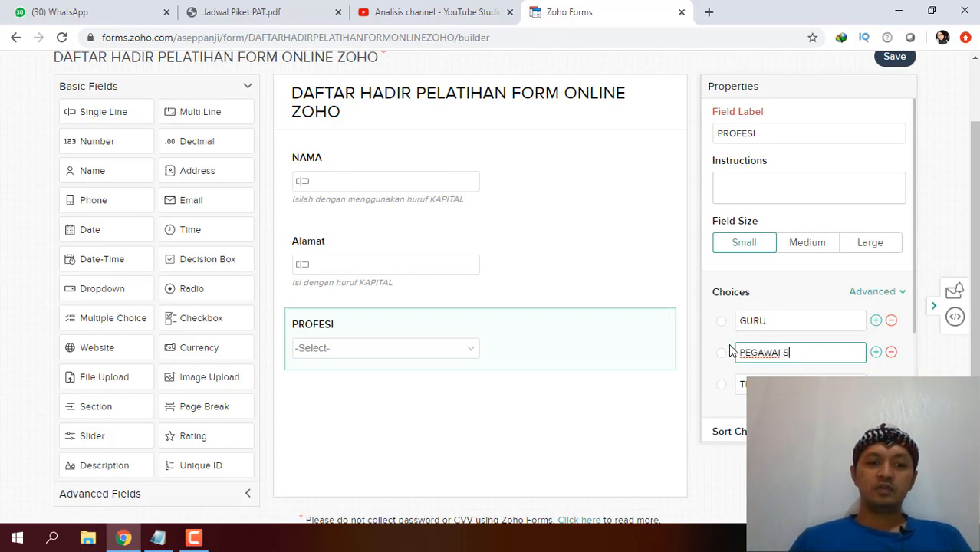
pyautogui.write('WASTA')
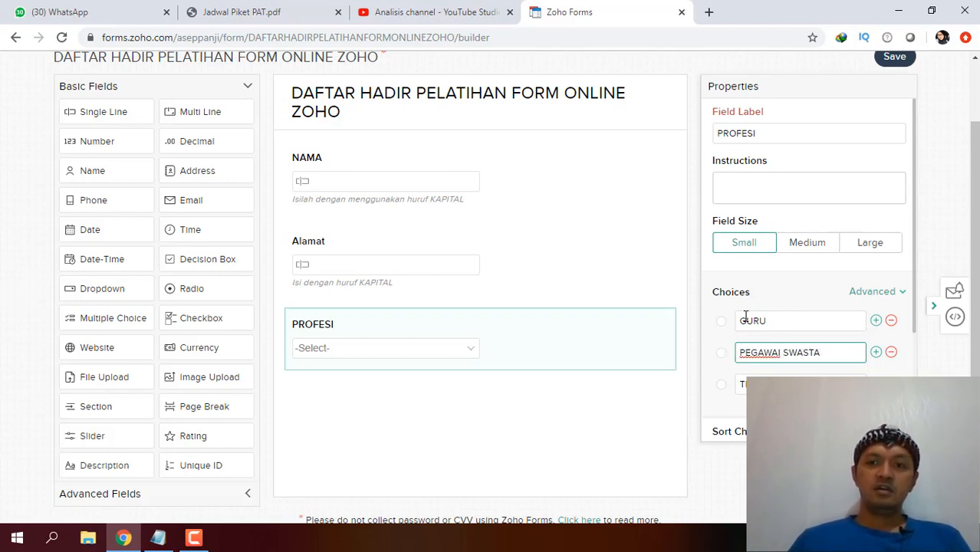
pyautogui.click(796, 382)
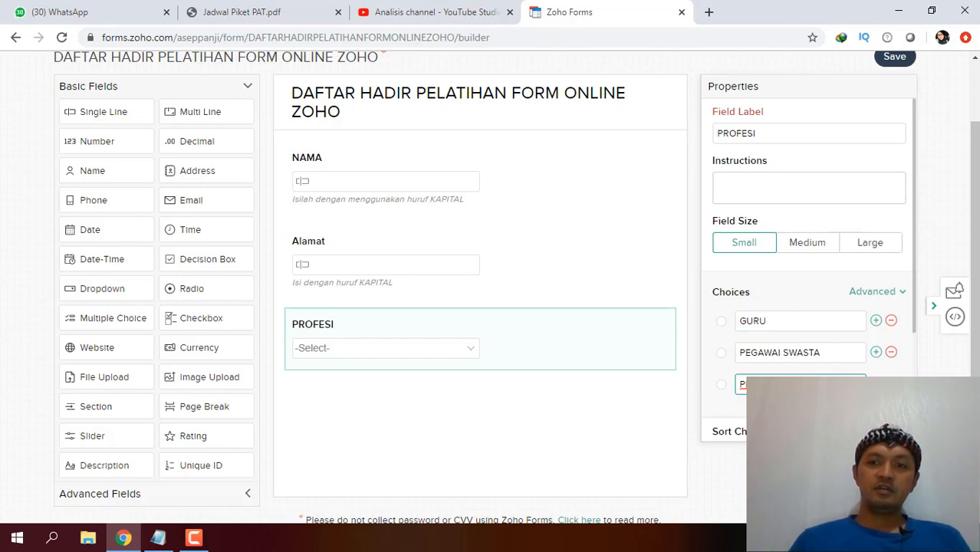
# Add further job choices, including SALES, ending with PROFESI LAINNYA.
pyautogui.click(876, 384)
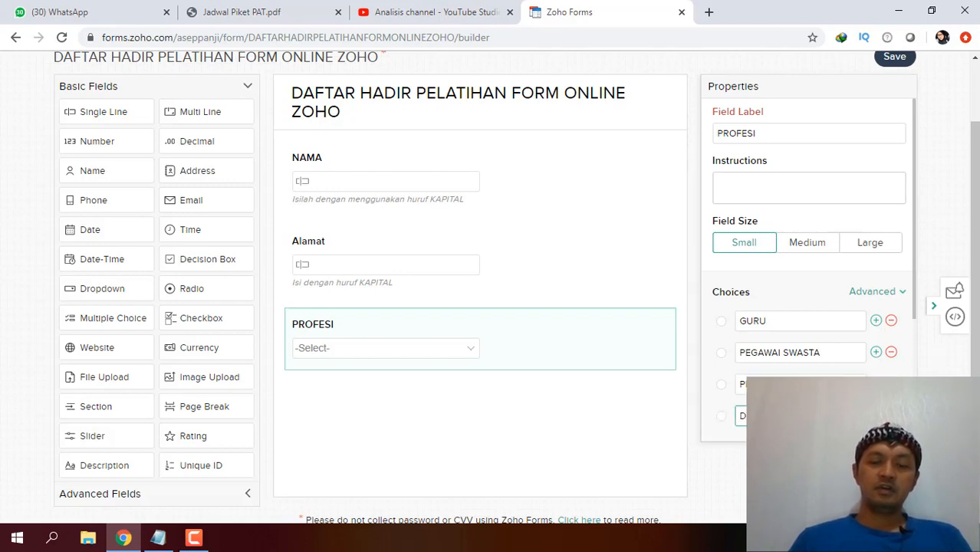
pyautogui.click(875, 416)
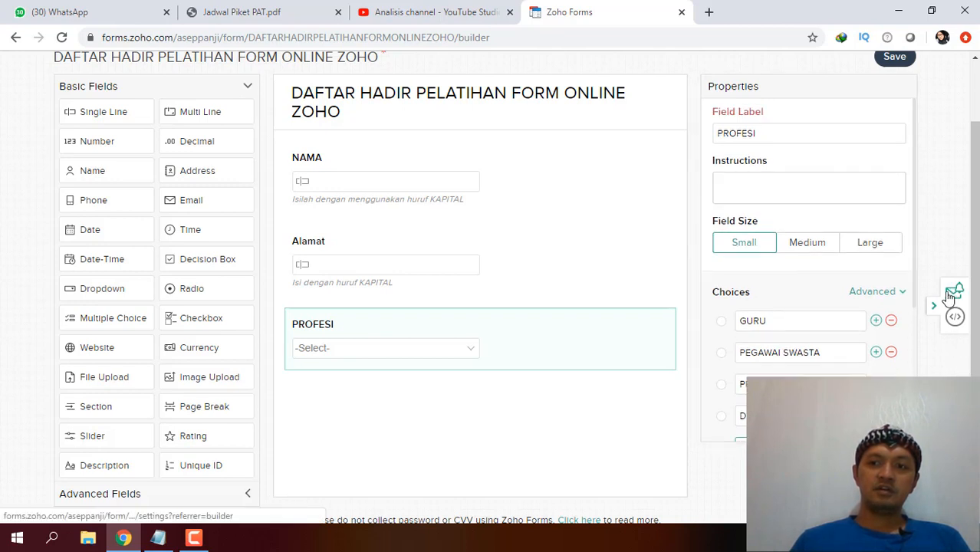
pyautogui.scroll(-1, 917, 310)
pyautogui.scroll(-1, 920, 318)
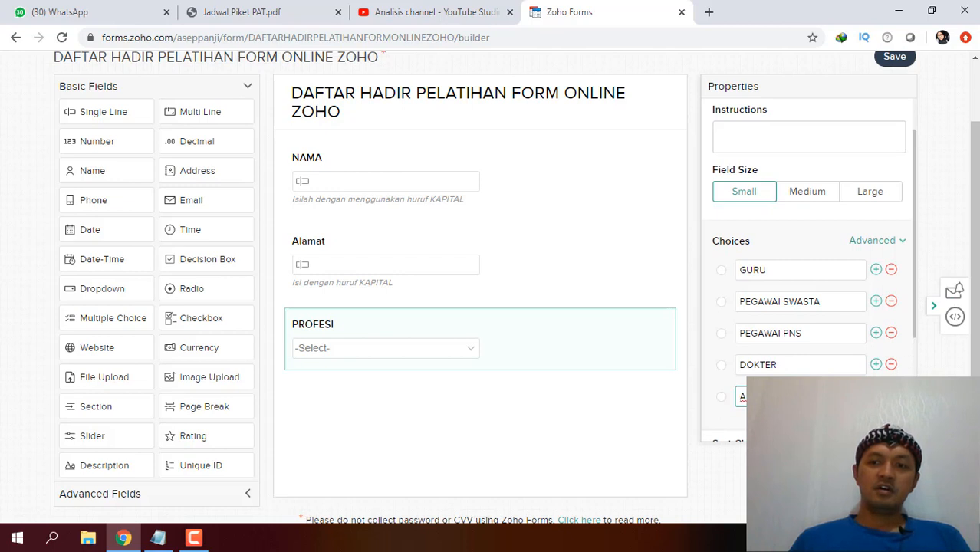
pyautogui.click(875, 395)
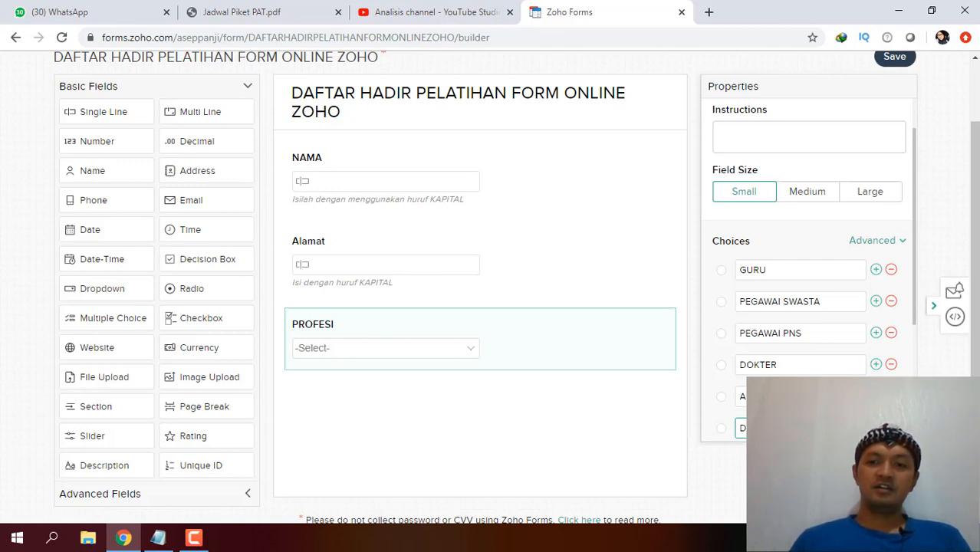
pyautogui.scroll(-2, 805, 261)
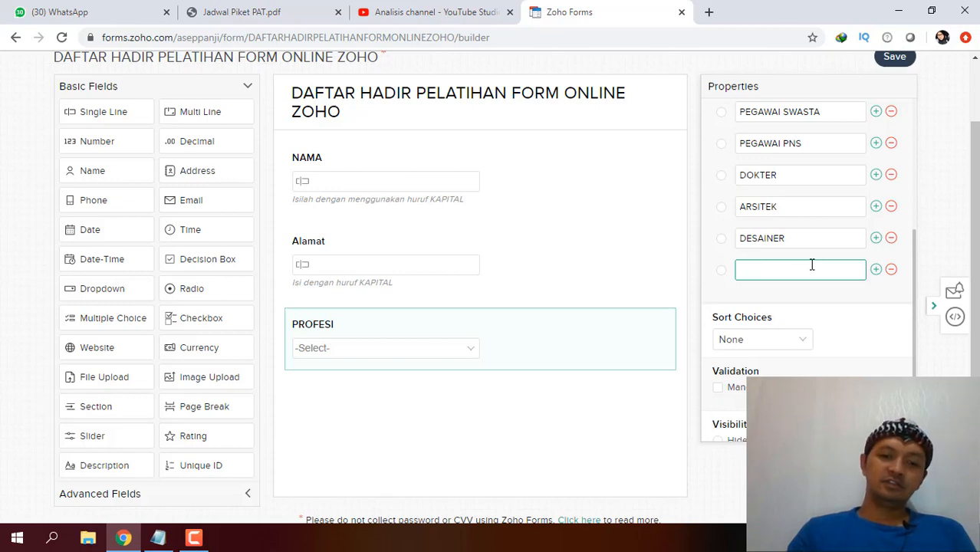
pyautogui.click(876, 270)
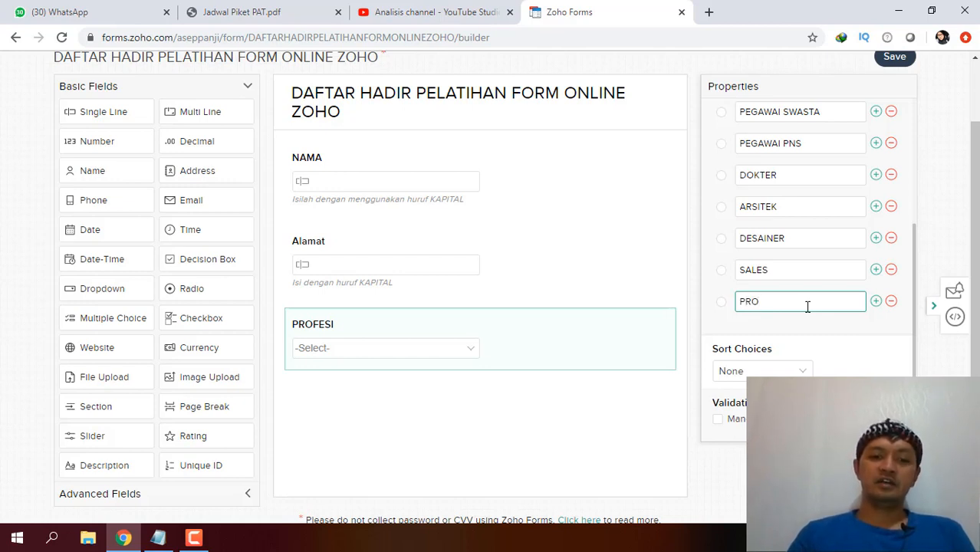
pyautogui.write('SI LAINN')
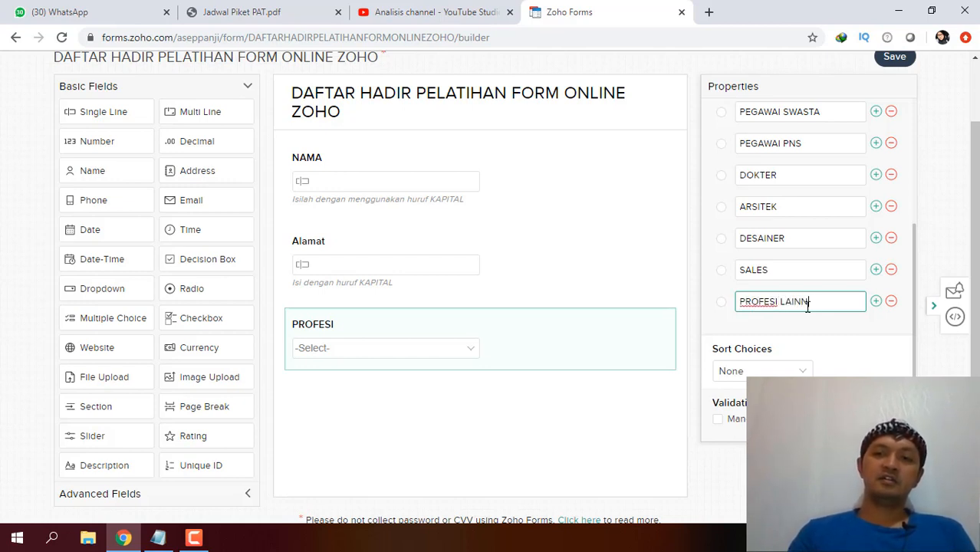
pyautogui.write('YA')
# Save the form with the PROFESI dropdown.
pyautogui.moveTo(976, 275); pyautogui.dragTo(977, 206)
pyautogui.click(898, 136)
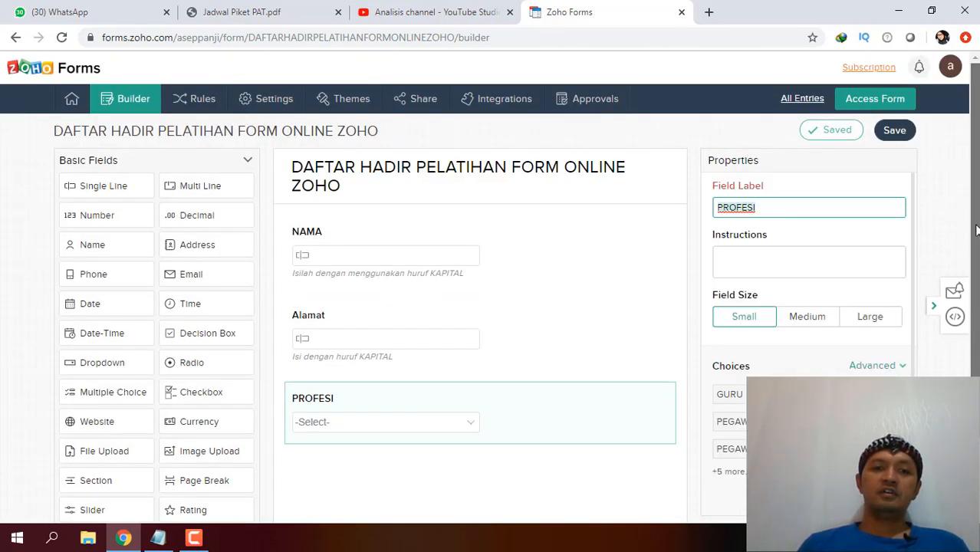
pyautogui.moveTo(975, 234); pyautogui.dragTo(974, 278)
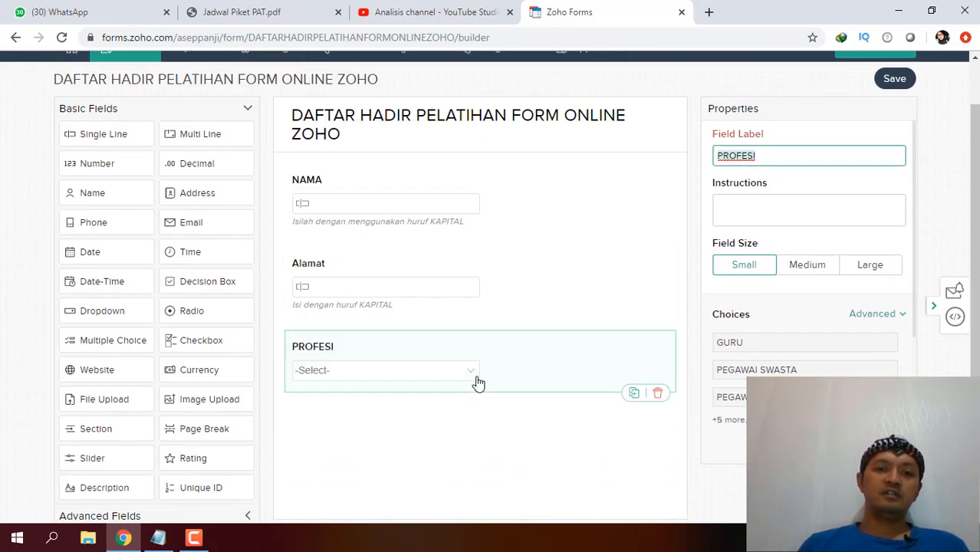
pyautogui.scroll(-1, 907, 221)
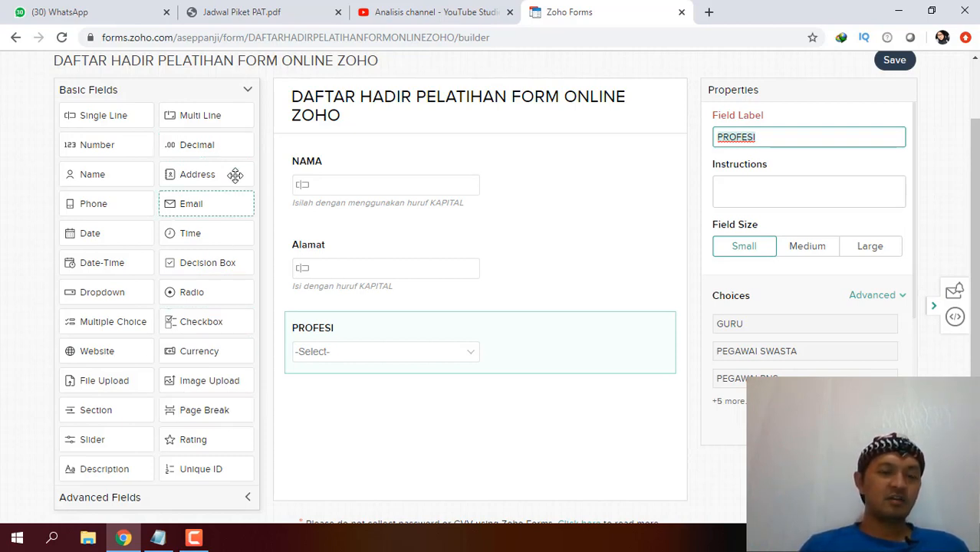
# Add a NO HP field with instruction 'Isilah dengan menggunakan no yang terdapat whatsapp aktifnya.'.
pyautogui.moveTo(125, 113); pyautogui.dragTo(372, 403)
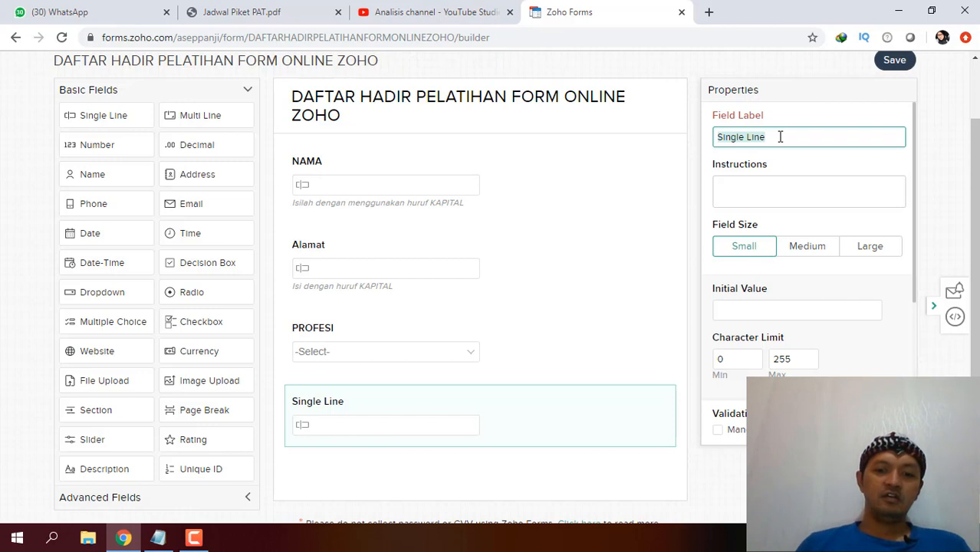
pyautogui.write('NO HP')
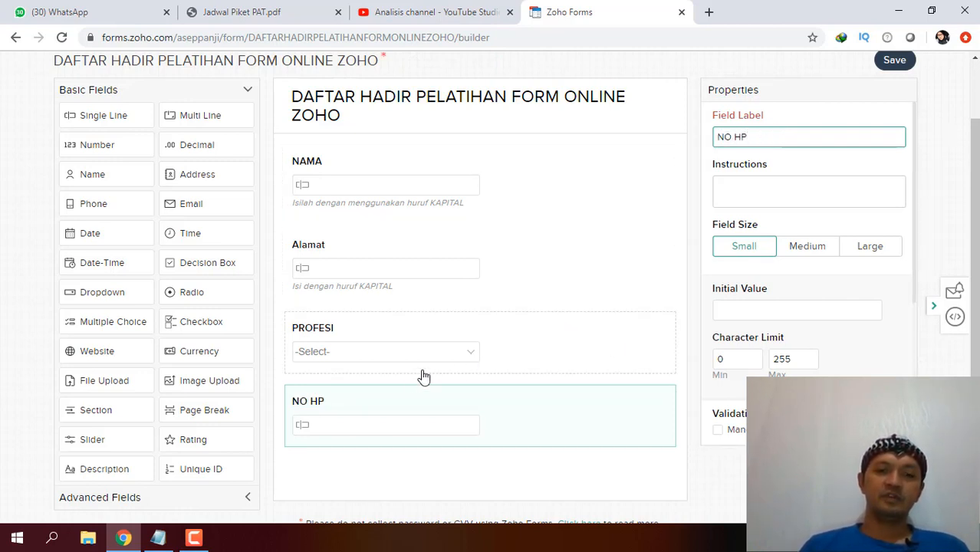
pyautogui.click(777, 190)
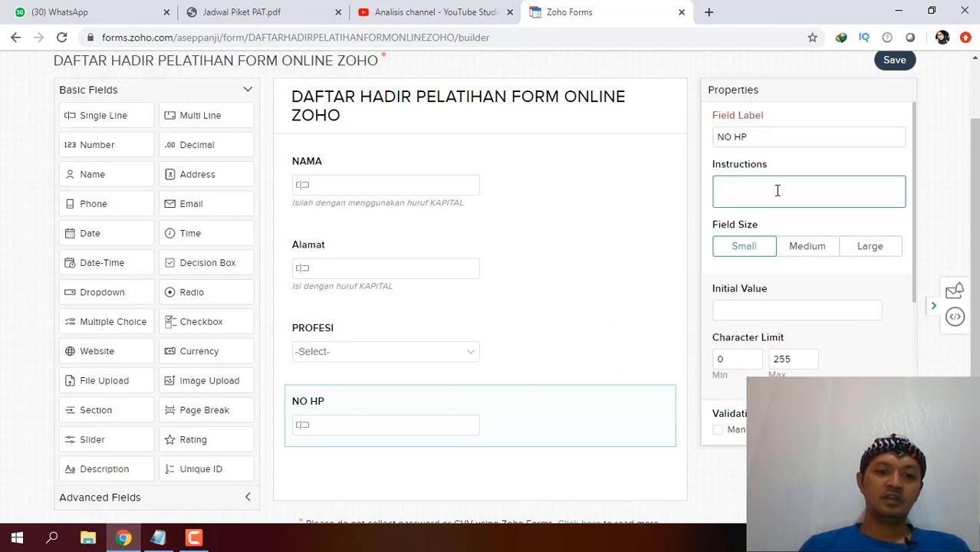
pyautogui.write('Isi')
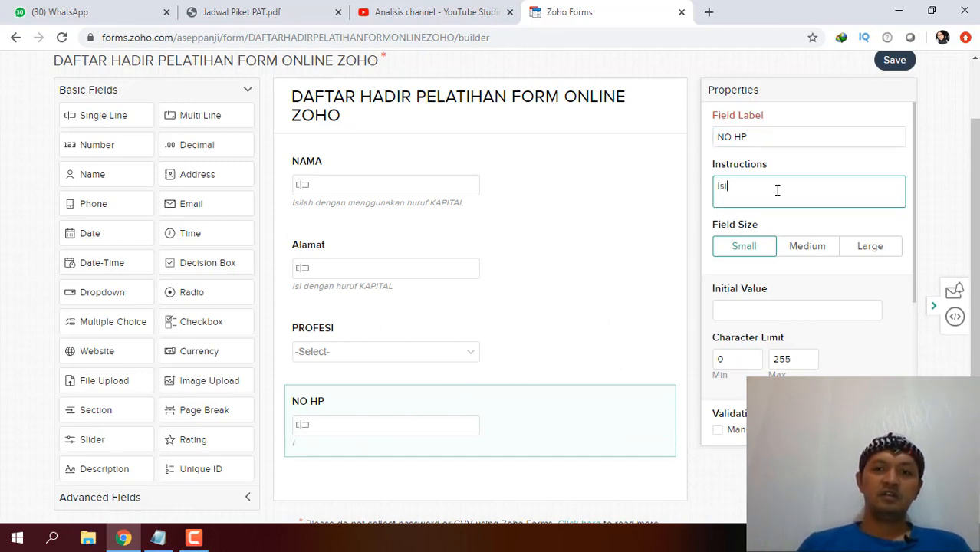
pyautogui.write('lah dengan meng')
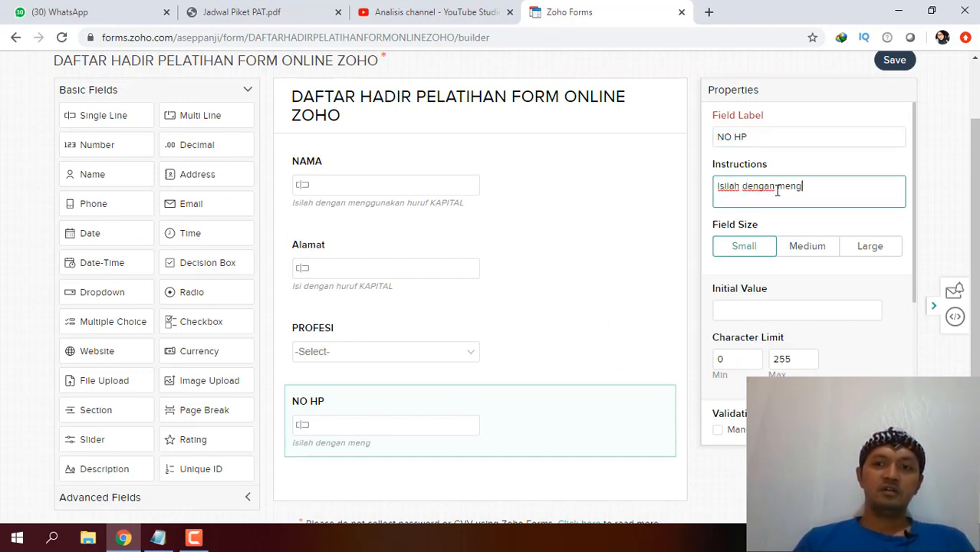
pyautogui.write('gunakan salah sa')
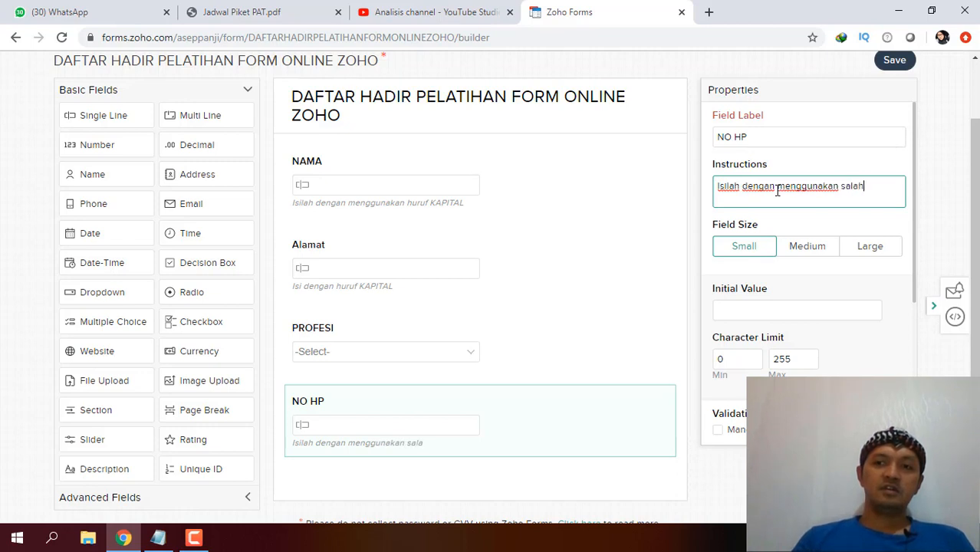
pyautogui.press('BackSpace')
pyautogui.press('BackSpace')
pyautogui.press('BackSpace')
pyautogui.press('BackSpace')
pyautogui.press('BackSpace')
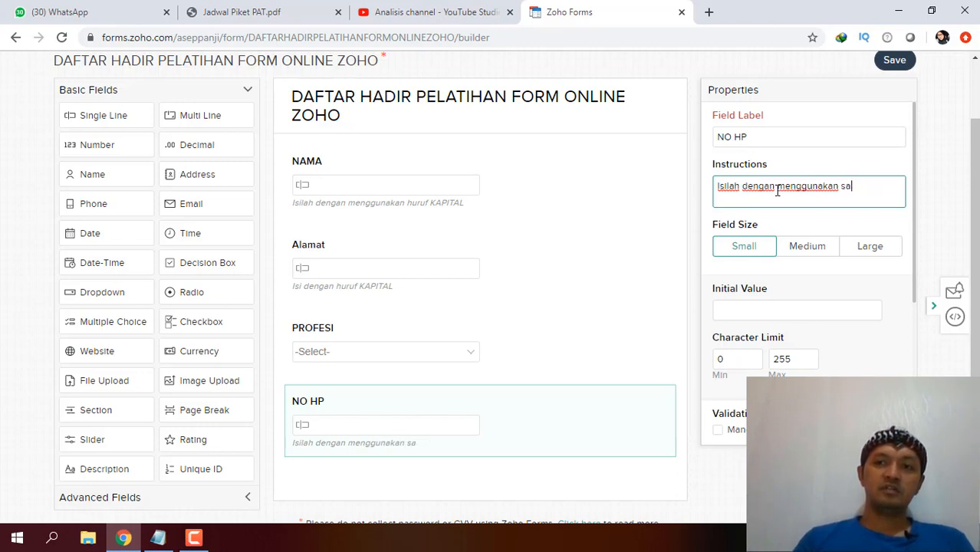
pyautogui.write('no')
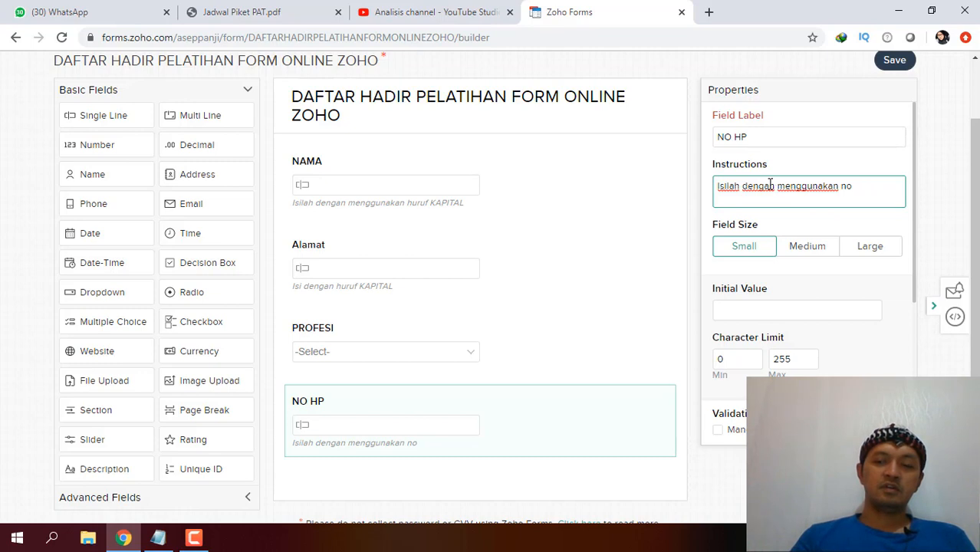
pyautogui.write(' aktif')
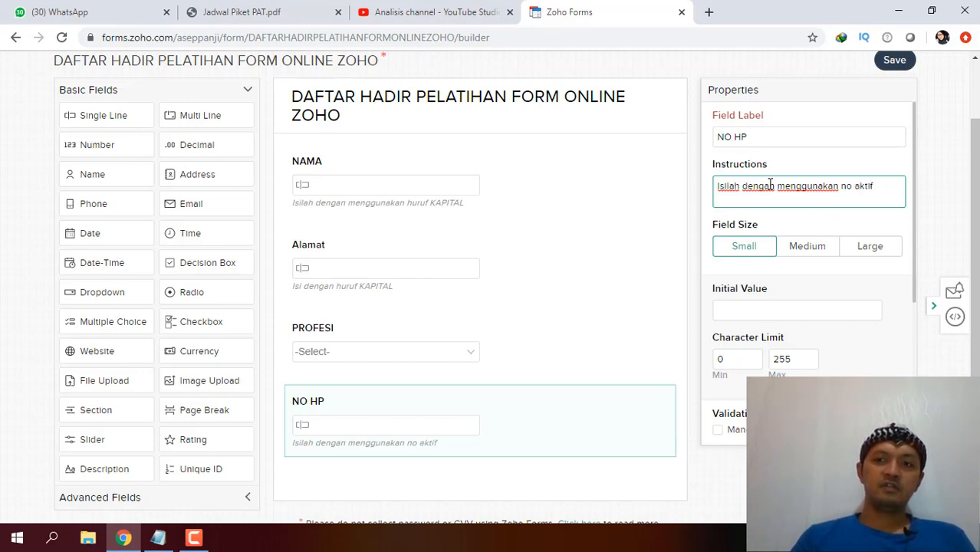
pyautogui.press('BackSpace')
pyautogui.press('BackSpace')
pyautogui.press('BackSpace')
pyautogui.press('BackSpace')
pyautogui.press('BackSpace')
pyautogui.press('BackSpace')
pyautogui.press('BackSpace')
pyautogui.press('BackSpace')
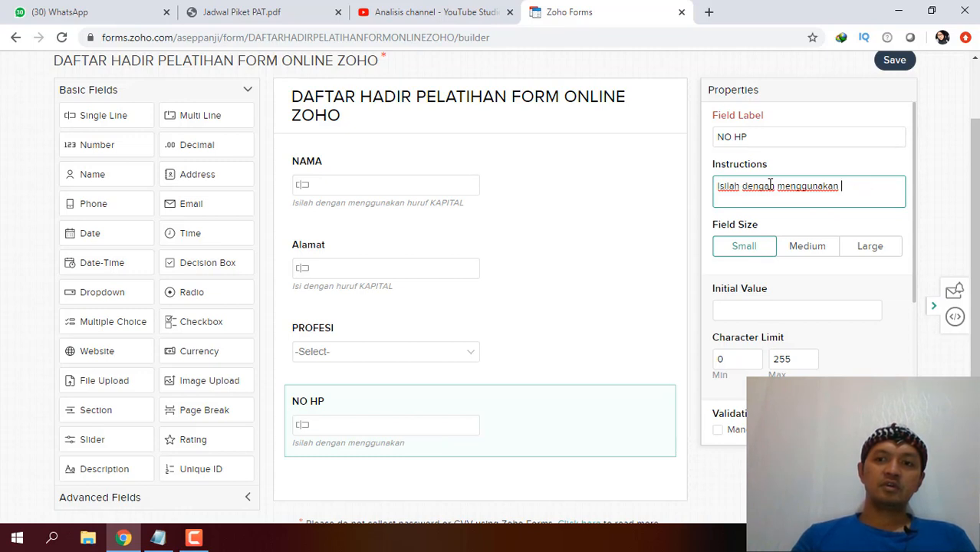
pyautogui.write('no')
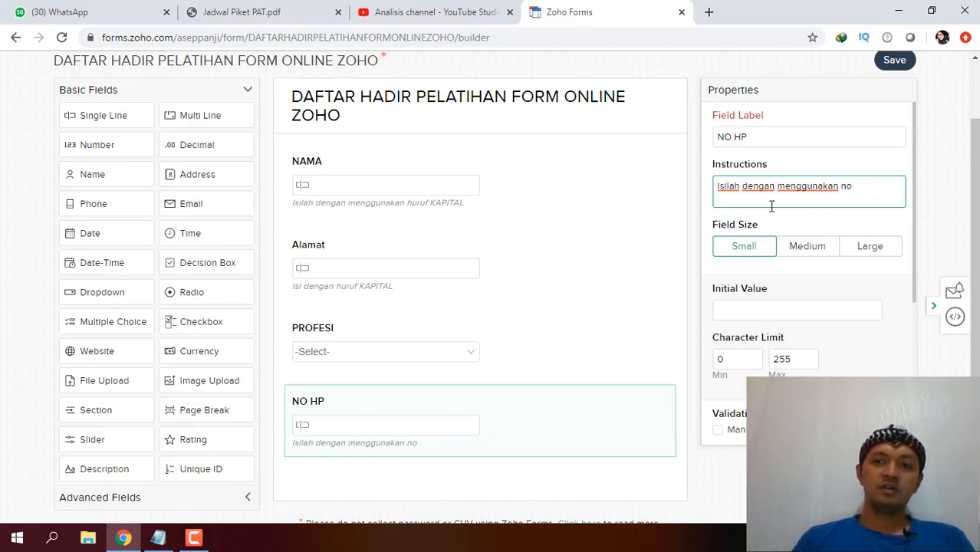
pyautogui.write(' yang ')
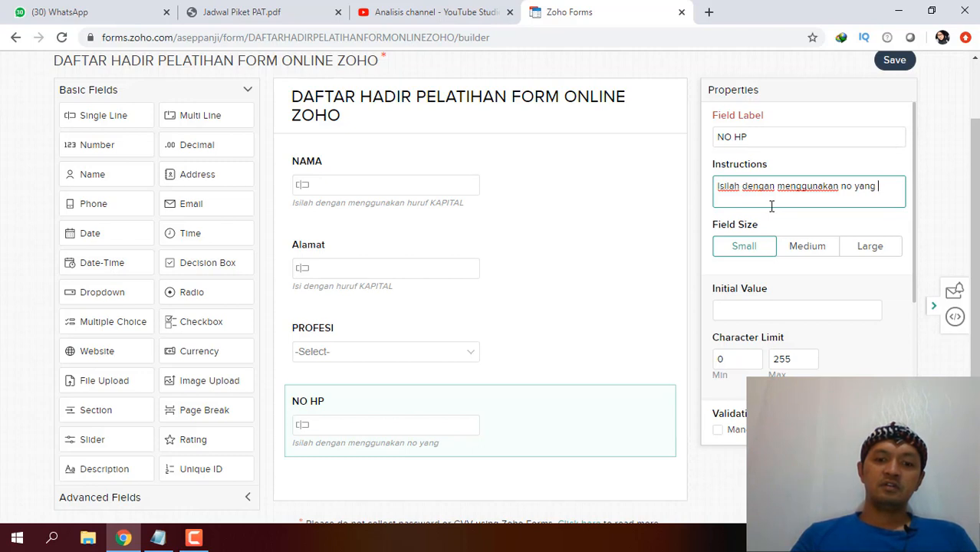
pyautogui.write('terdapat what')
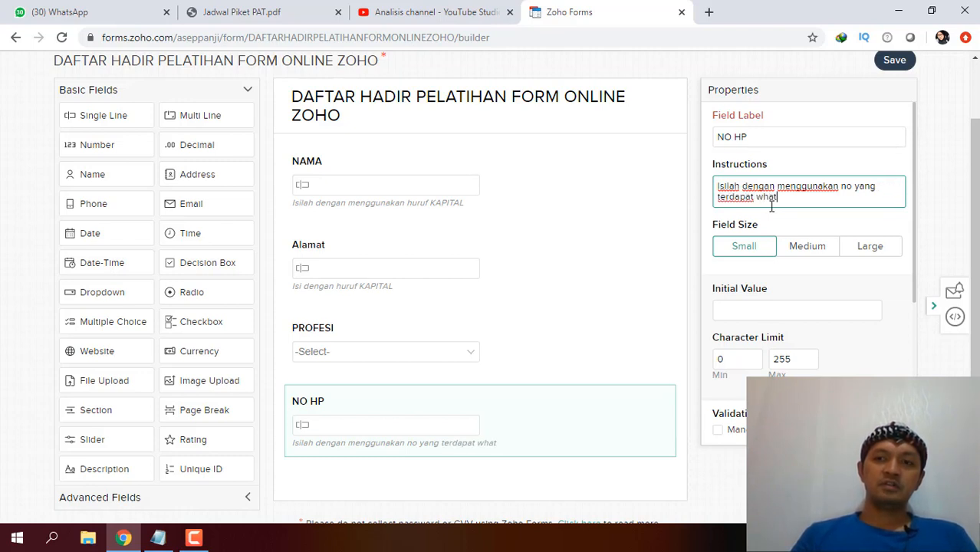
pyautogui.write('sapp akt')
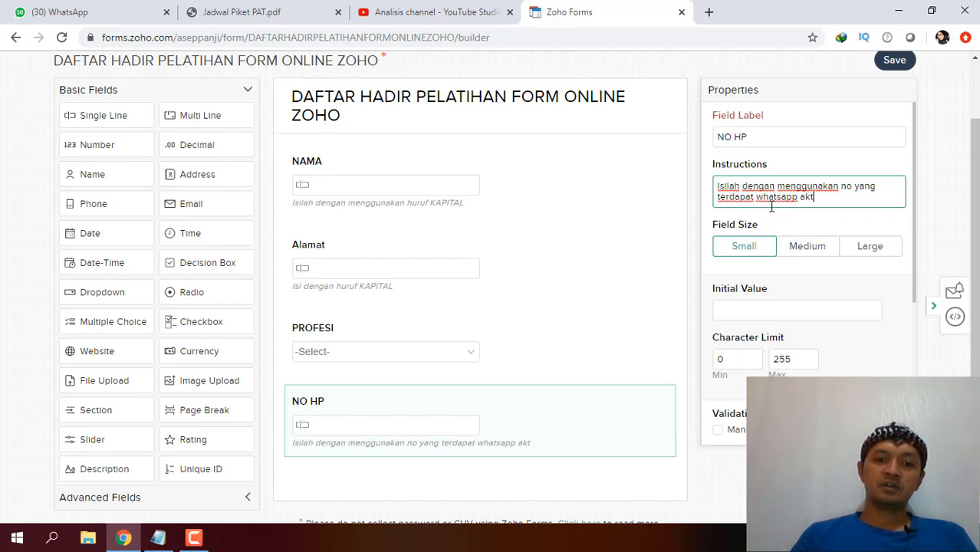
pyautogui.write('ifnya')
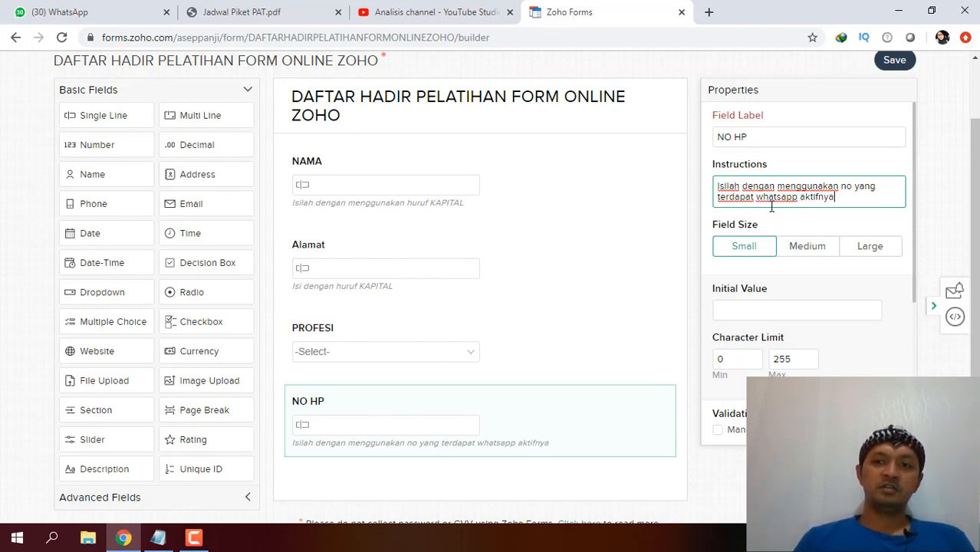
pyautogui.write('.')
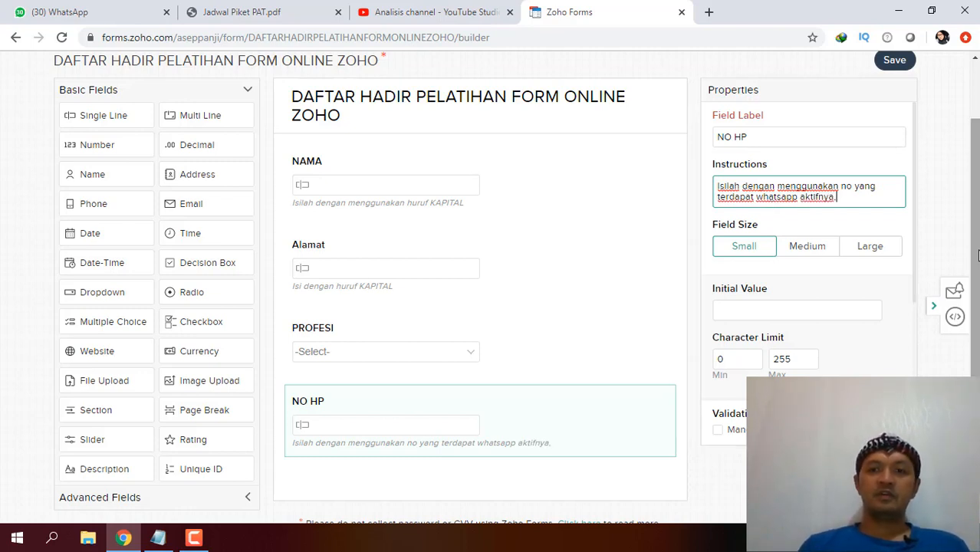
# Save the form with the NO HP help text.
pyautogui.click(899, 61)
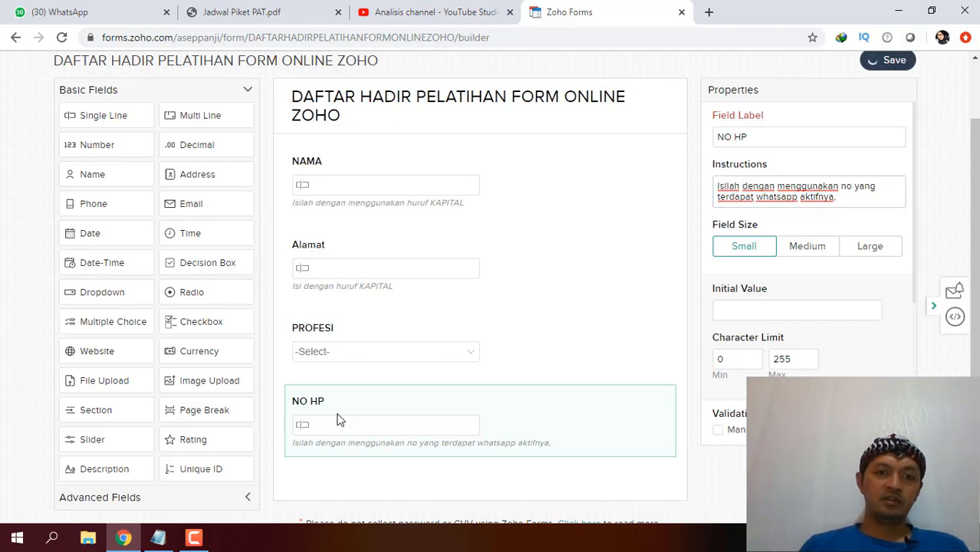
pyautogui.scroll(-1, 307, 437)
pyautogui.moveTo(972, 325); pyautogui.dragTo(972, 336)
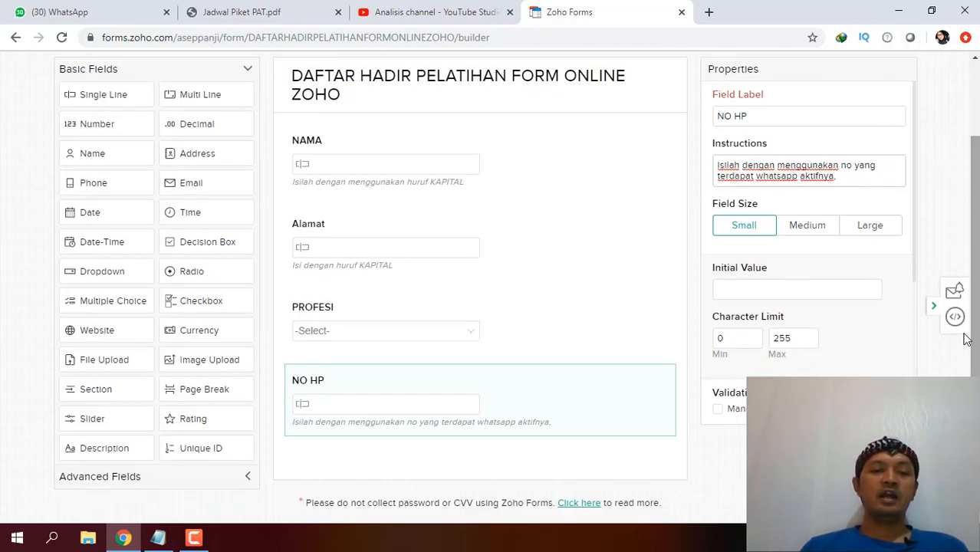
pyautogui.click(764, 266)
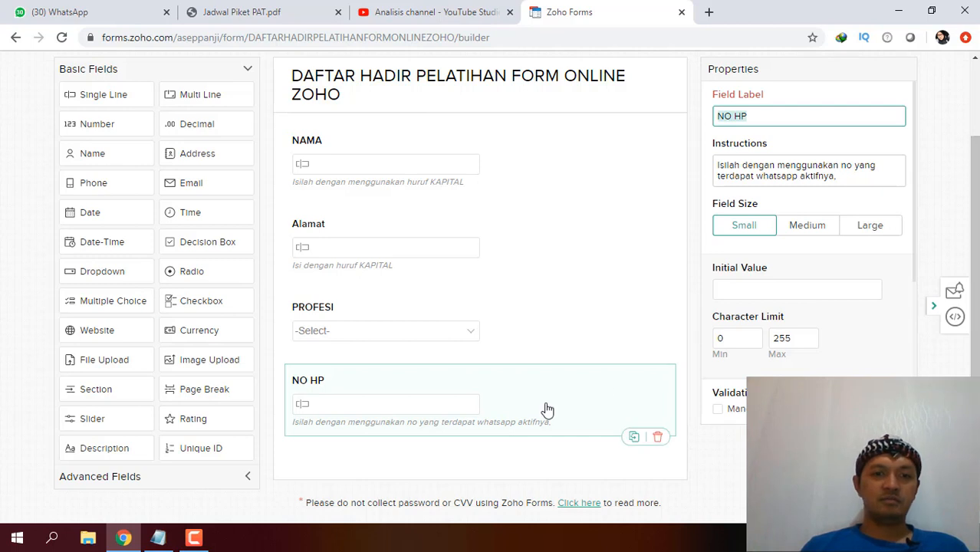
# Add a Signature field from Advanced Fields below NO HP and start labelling it TANDA TANGAN.
pyautogui.click(246, 480)
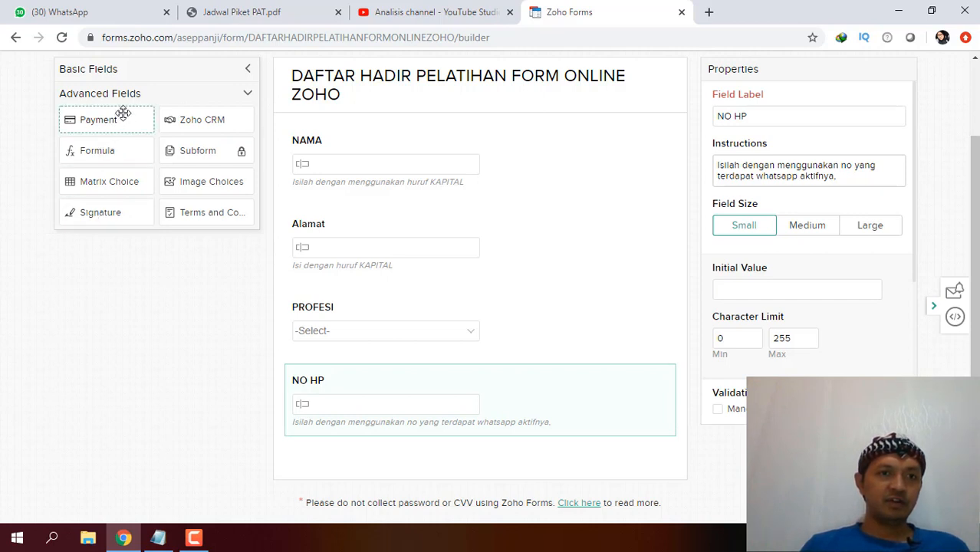
pyautogui.moveTo(88, 212)
pyautogui.mouseDown()
pyautogui.moveTo(308, 431)
pyautogui.moveTo(325, 466)
pyautogui.mouseUp()
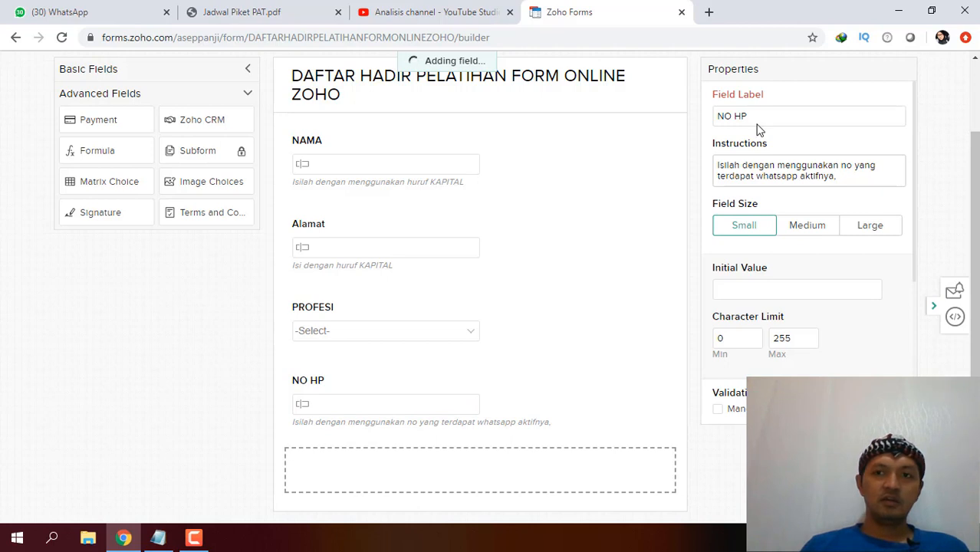
pyautogui.write('TANDA TANGAN')
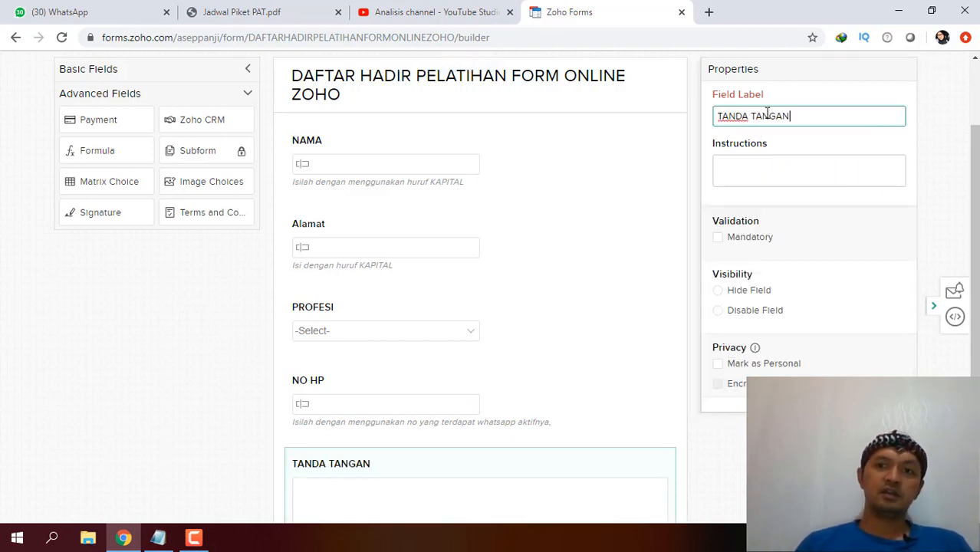
# Set the signature instructions to 'Gunakan mouse/pad + klik kiri untuk membubuhkan tanda tangan'.
pyautogui.click(767, 175)
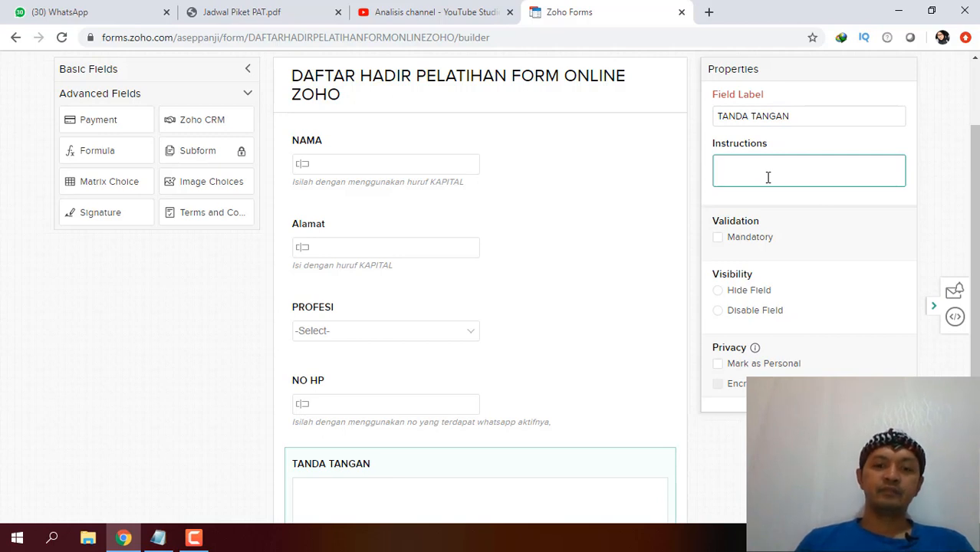
pyautogui.write('Gunakan mouse')
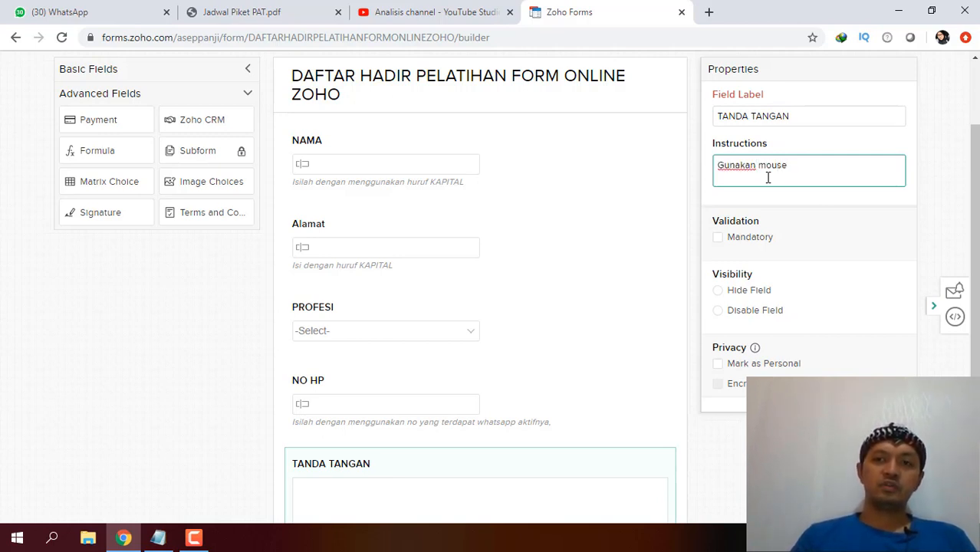
pyautogui.write(' atau ')
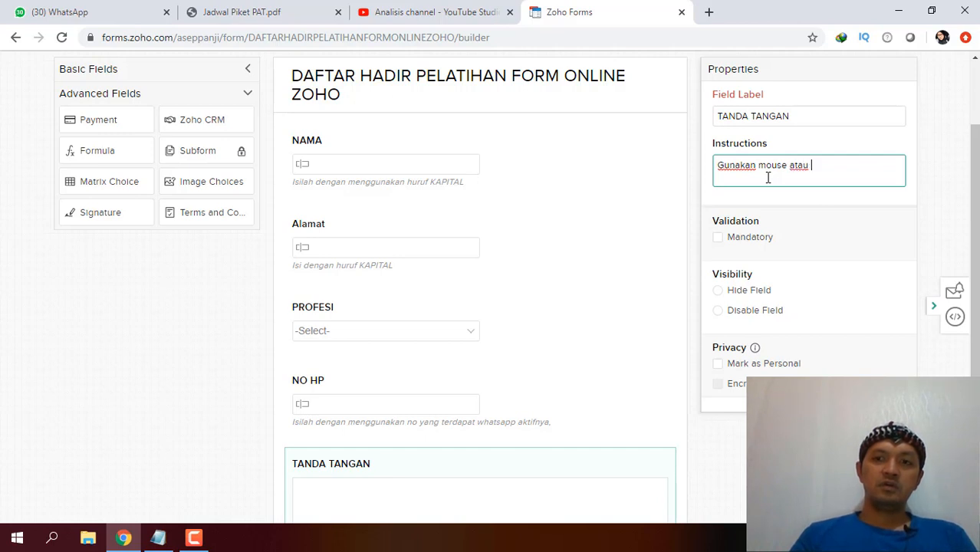
pyautogui.write('pad pada')
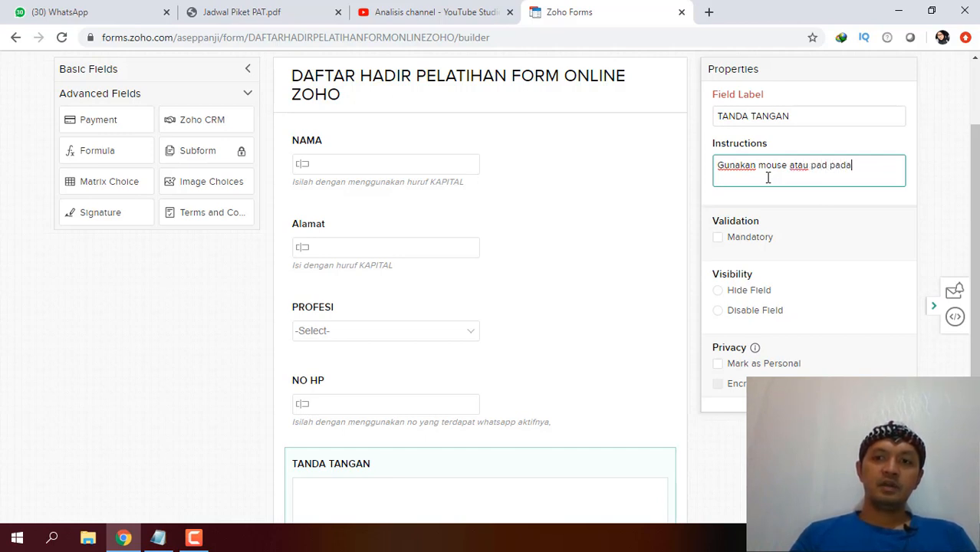
pyautogui.write(' laptop u')
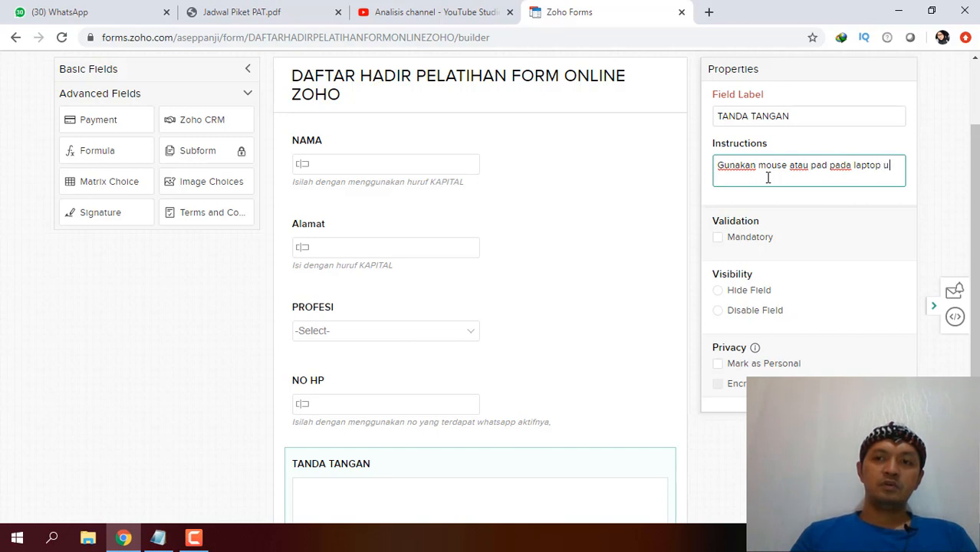
pyautogui.write('ntuk me')
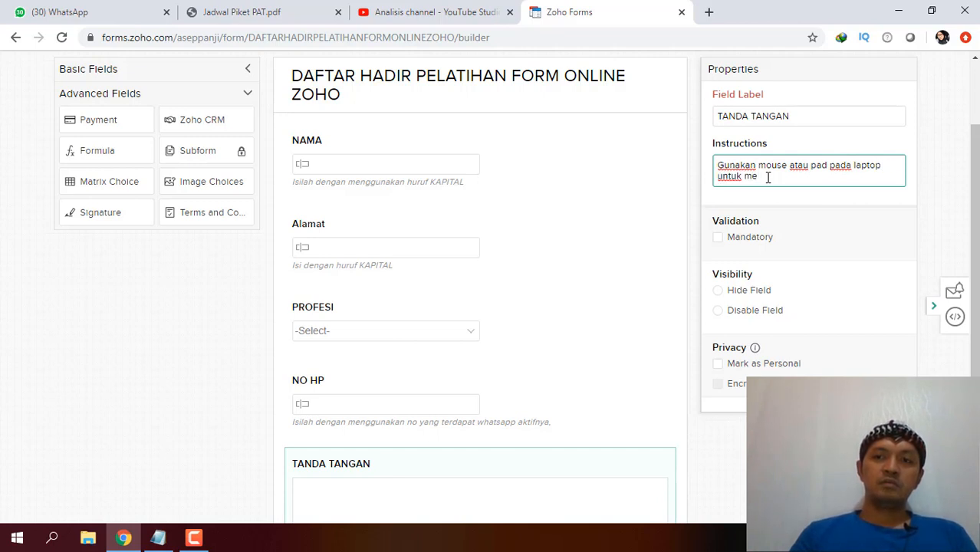
pyautogui.write('mbubu')
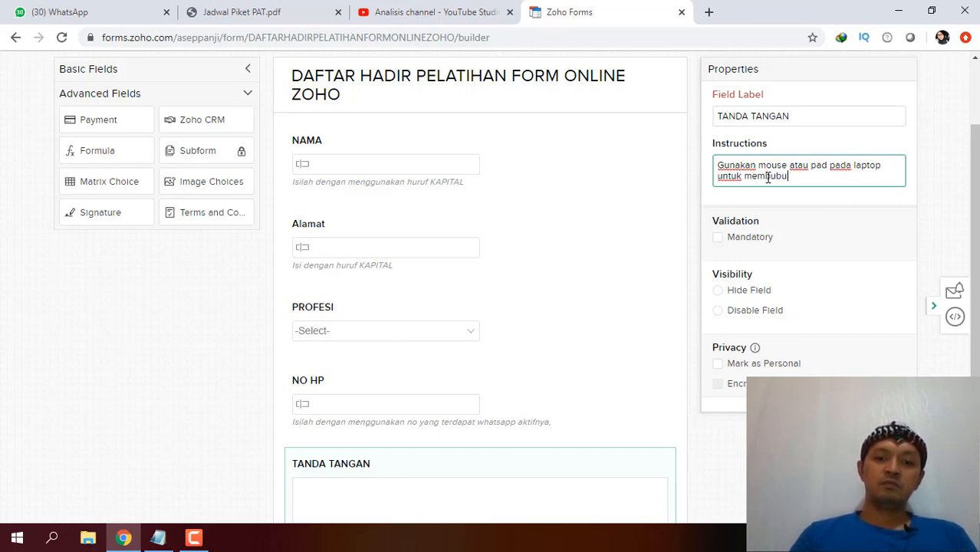
pyautogui.write('hkan tanda ta')
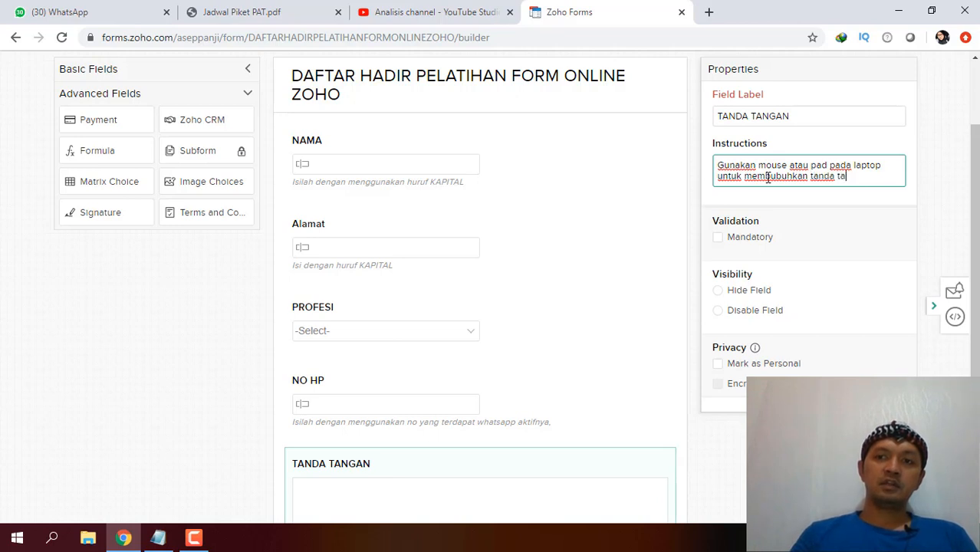
pyautogui.write('gan')
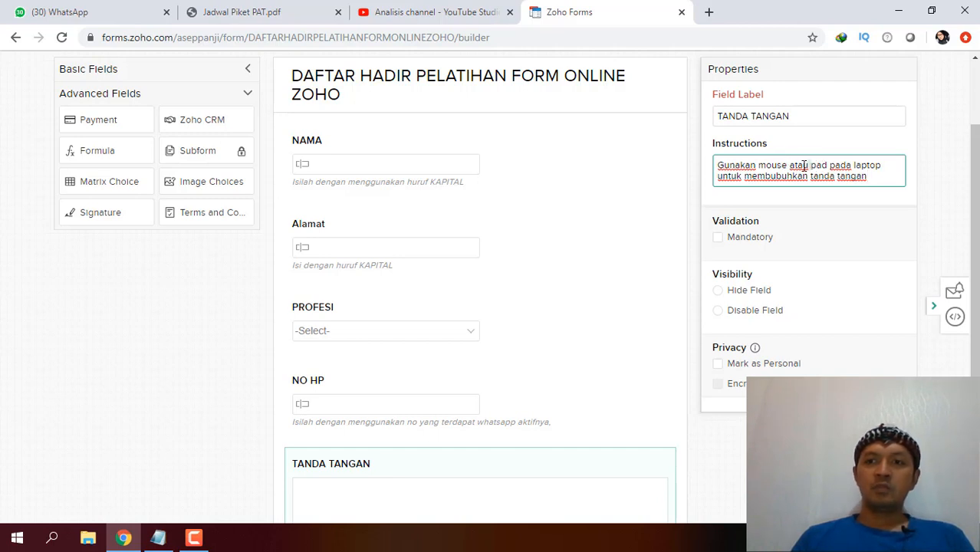
pyautogui.press('BackSpace')
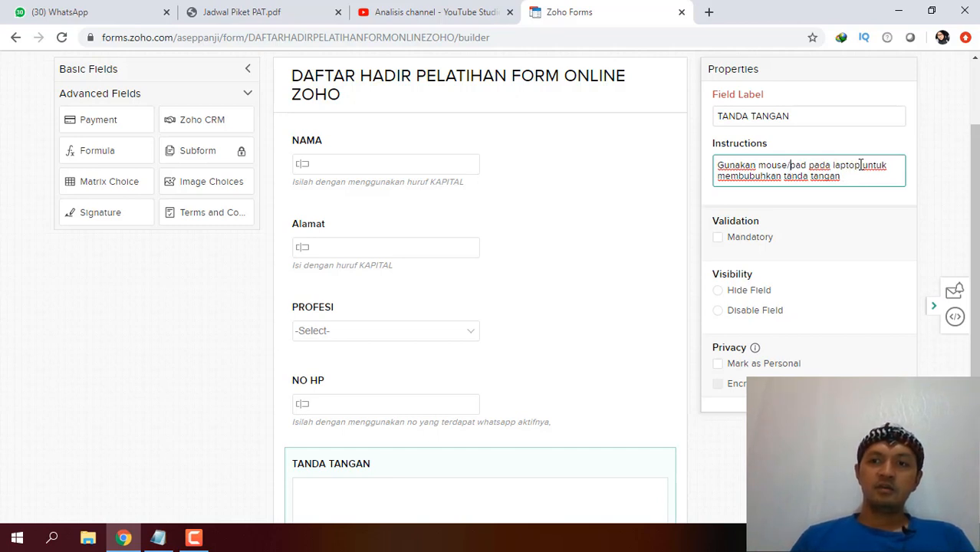
pyautogui.moveTo(860, 167); pyautogui.dragTo(810, 168)
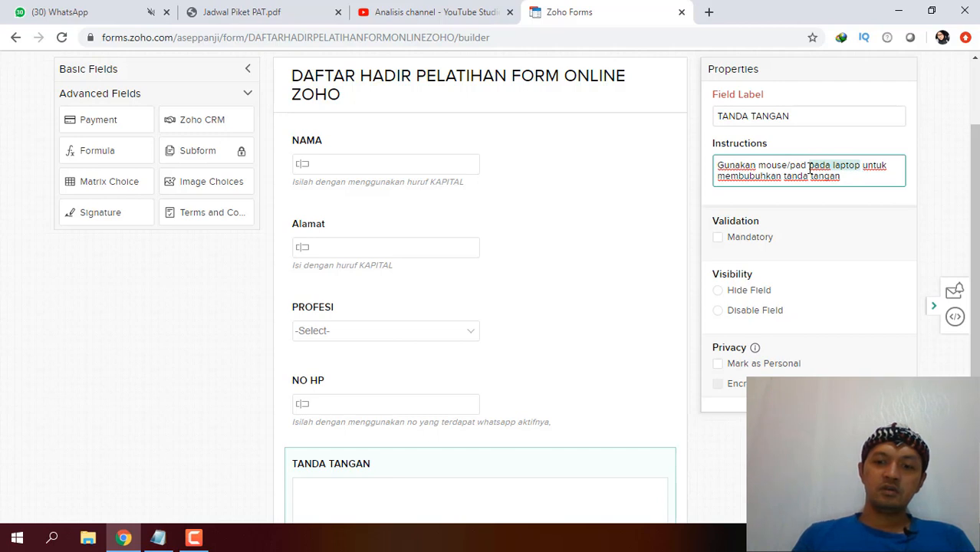
pyautogui.press('BackSpace')
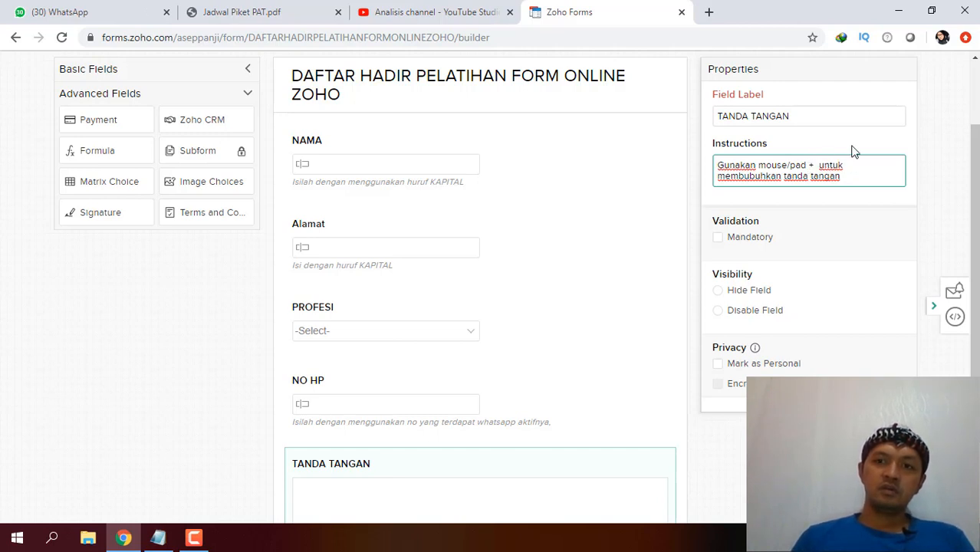
pyautogui.write('klik')
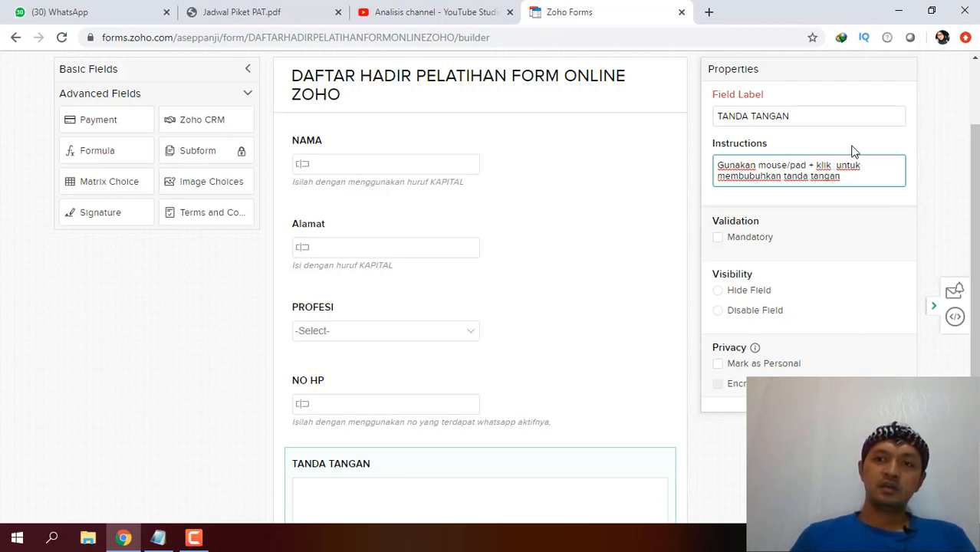
pyautogui.write(' ki ')
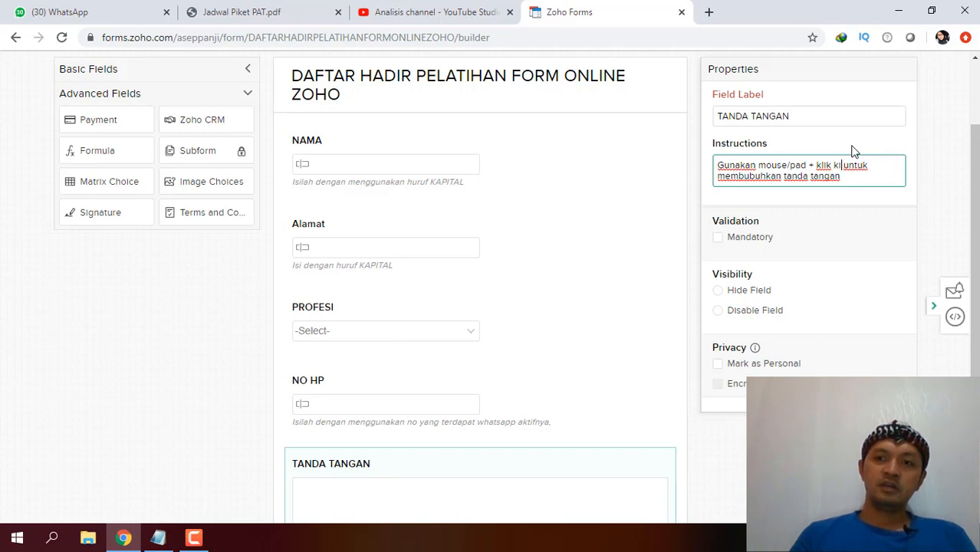
pyautogui.write('ri')
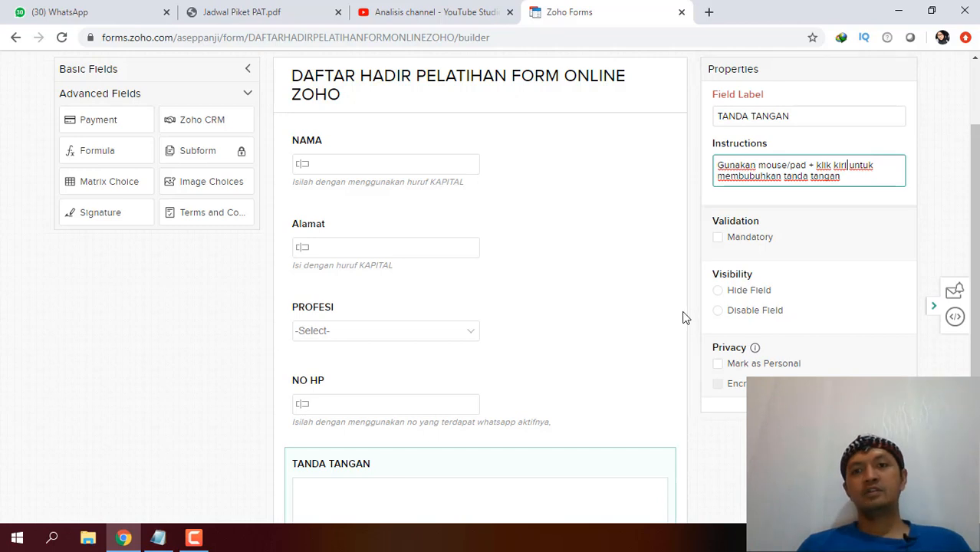
# Save the form with the new TANDA TANGAN field.
pyautogui.scroll(2, 685, 317)
pyautogui.click(897, 134)
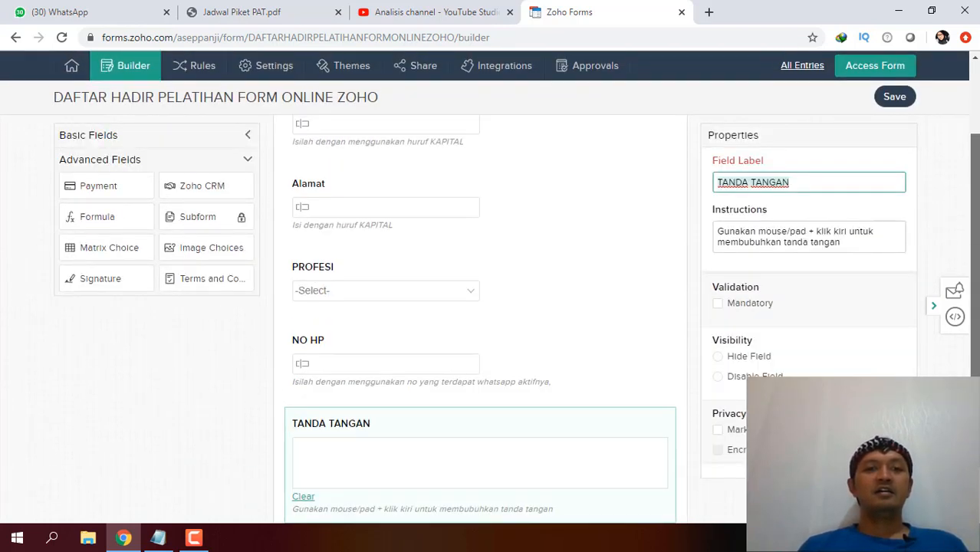
pyautogui.scroll(3, 667, 125)
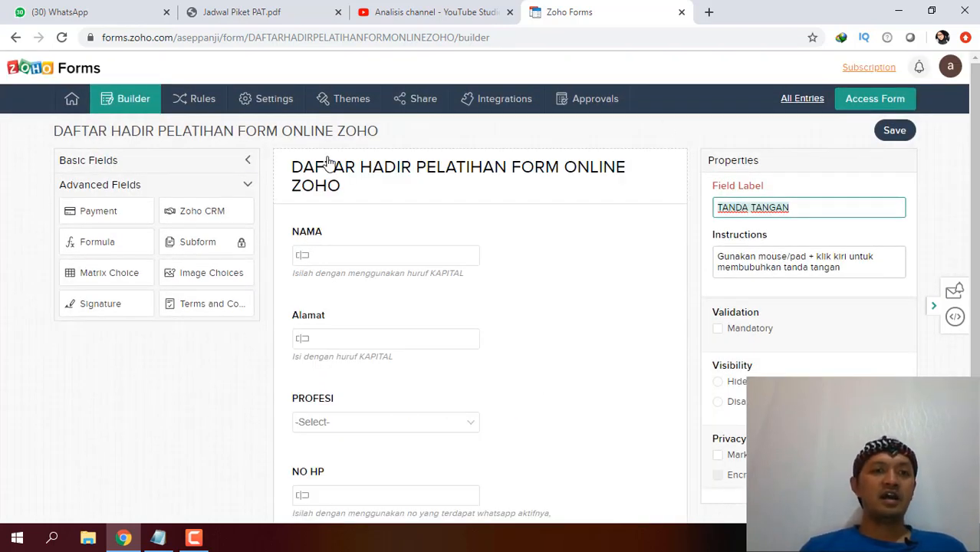
# Pick the Flower theme from the Themes gallery and confirm applying it to the form.
pyautogui.click(328, 100)
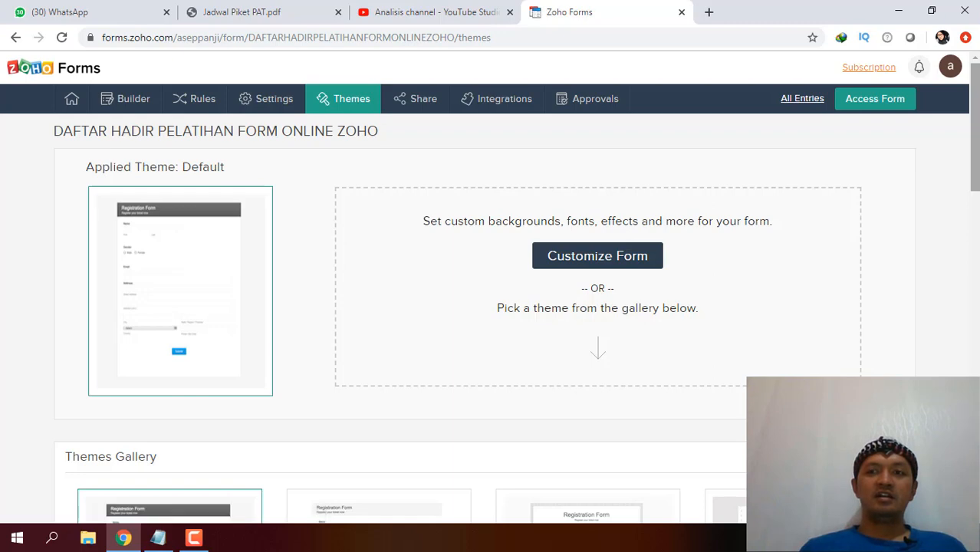
pyautogui.scroll(-5, 968, 240)
pyautogui.scroll(3, 968, 240)
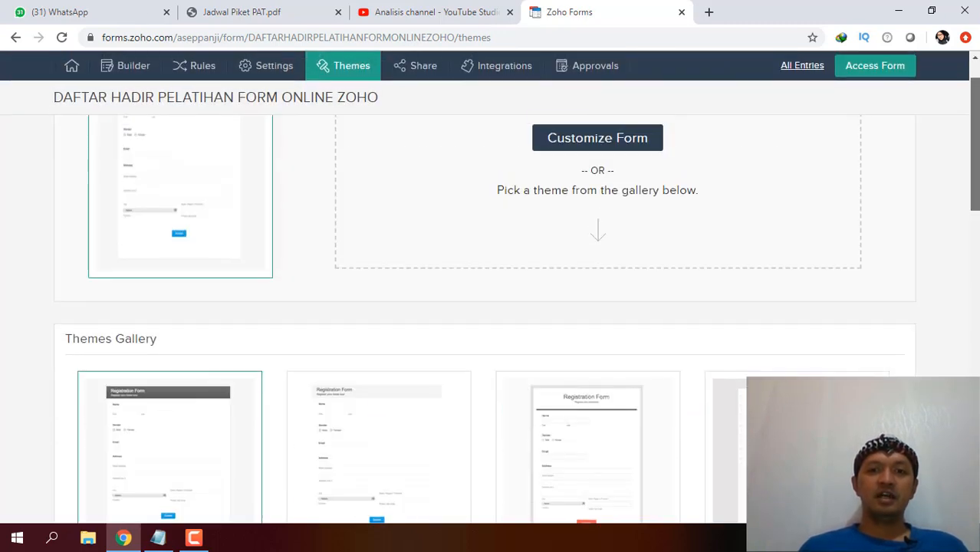
pyautogui.scroll(-4, 967, 240)
pyautogui.scroll(-6, 967, 240)
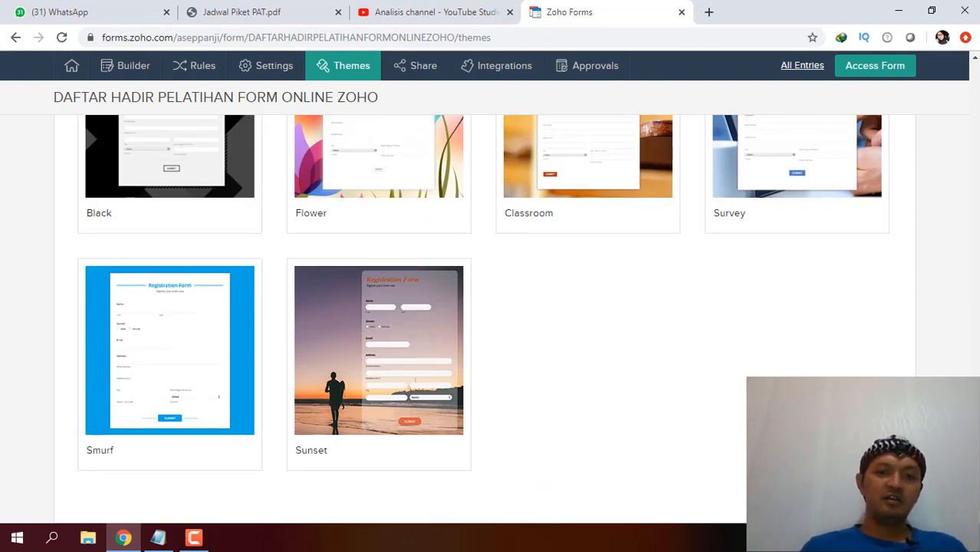
pyautogui.scroll(2, 967, 240)
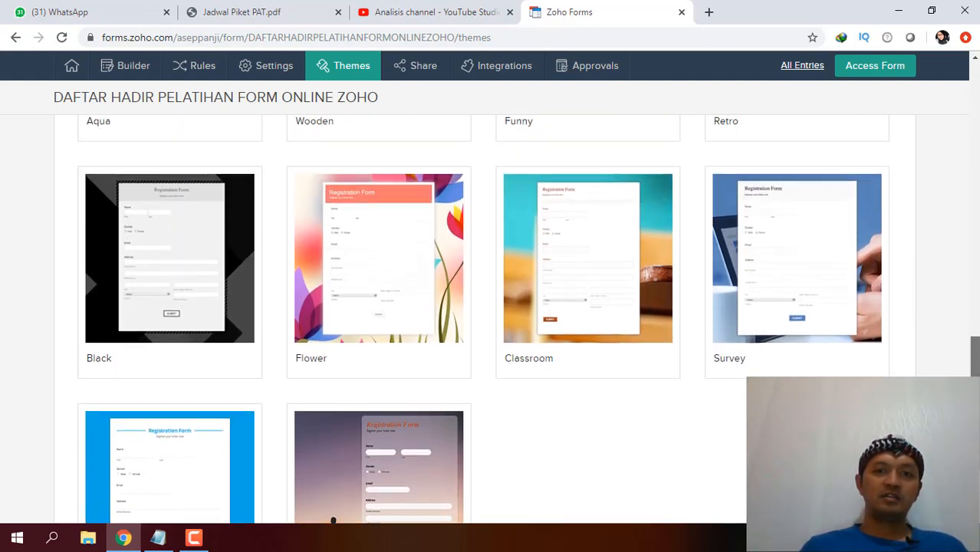
pyautogui.scroll(2, 484, 318)
pyautogui.scroll(-4, 483, 319)
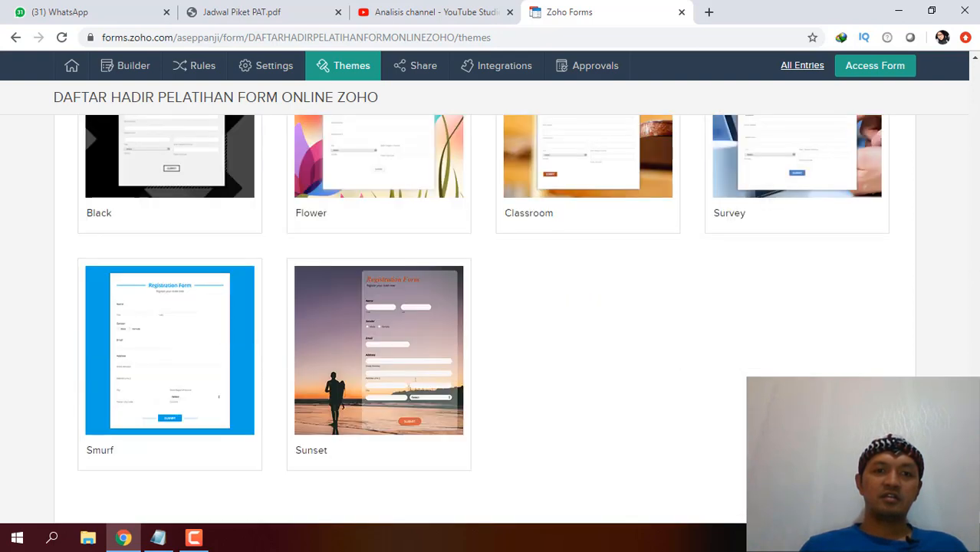
pyautogui.scroll(2, 483, 318)
pyautogui.scroll(-1, 483, 318)
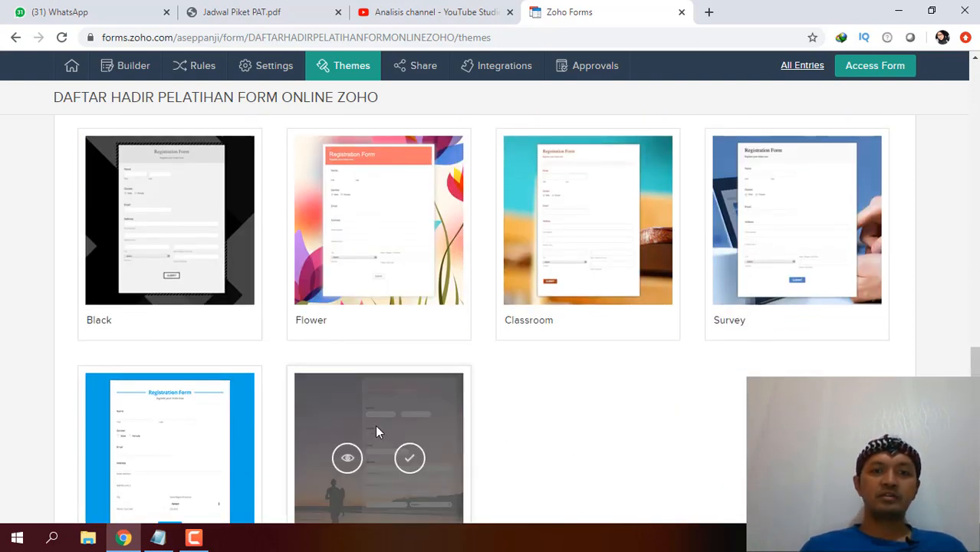
pyautogui.moveTo(353, 220)
pyautogui.click(411, 225)
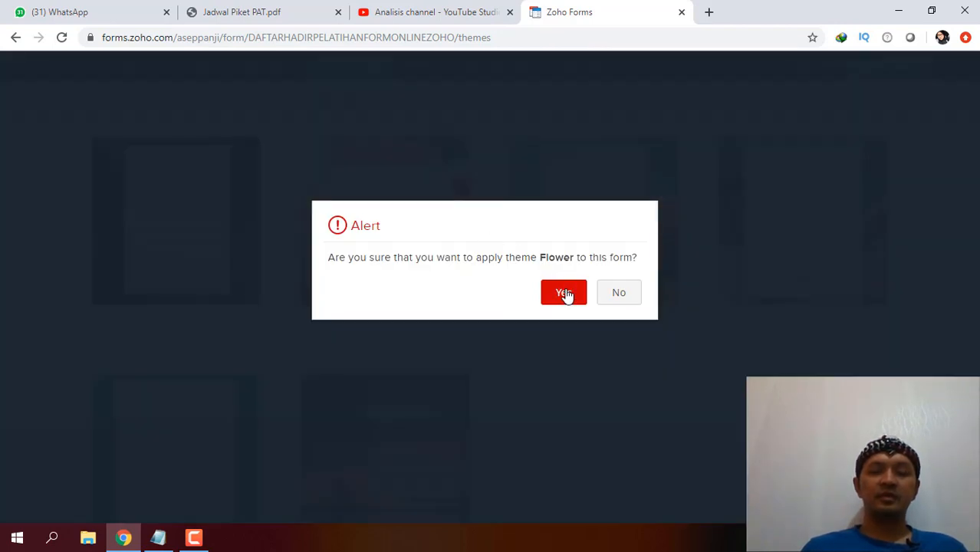
pyautogui.click(565, 294)
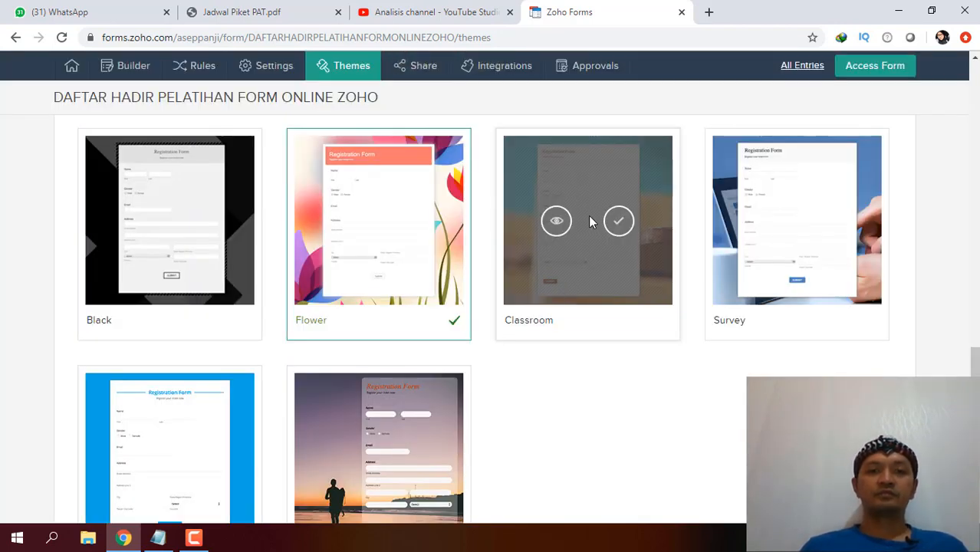
pyautogui.scroll(5, 578, 230)
pyautogui.scroll(5, 361, 168)
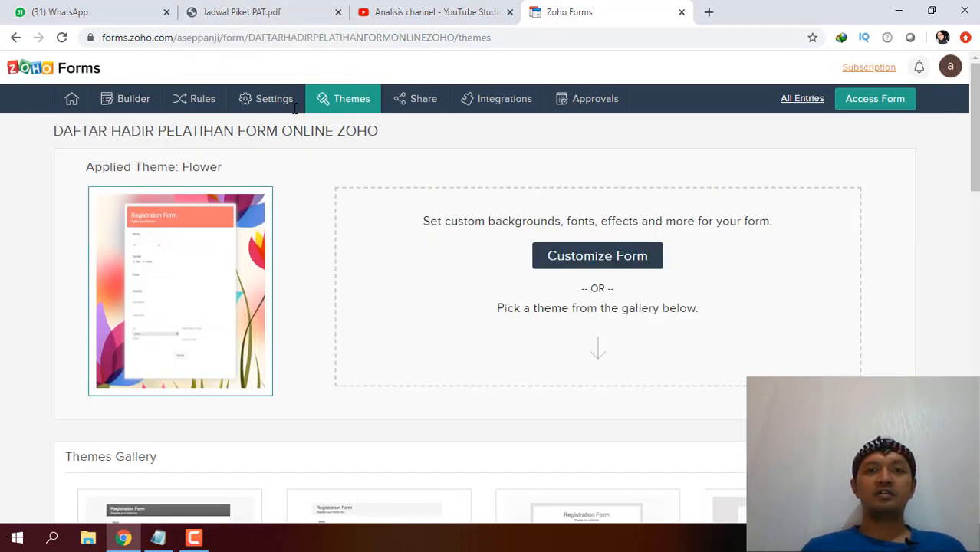
# Copy the form permalink from Share and generate a shortened zfrmz.com URL.
pyautogui.click(422, 100)
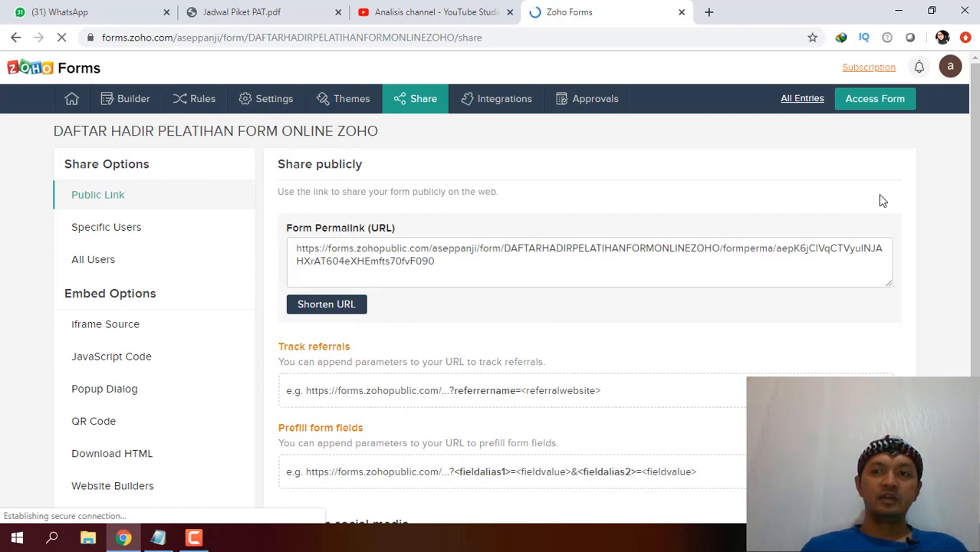
pyautogui.scroll(-1, 590, 274)
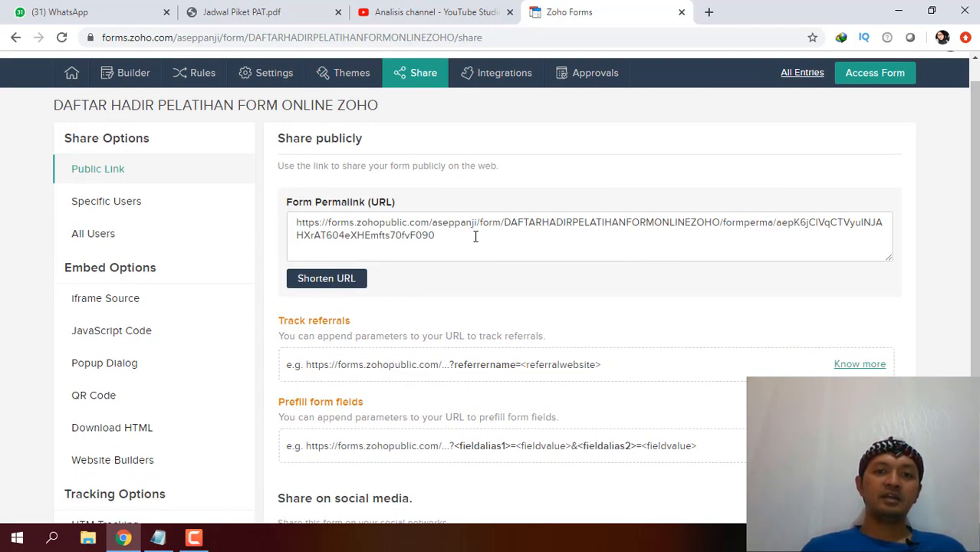
pyautogui.click(476, 237)
pyautogui.click(350, 288)
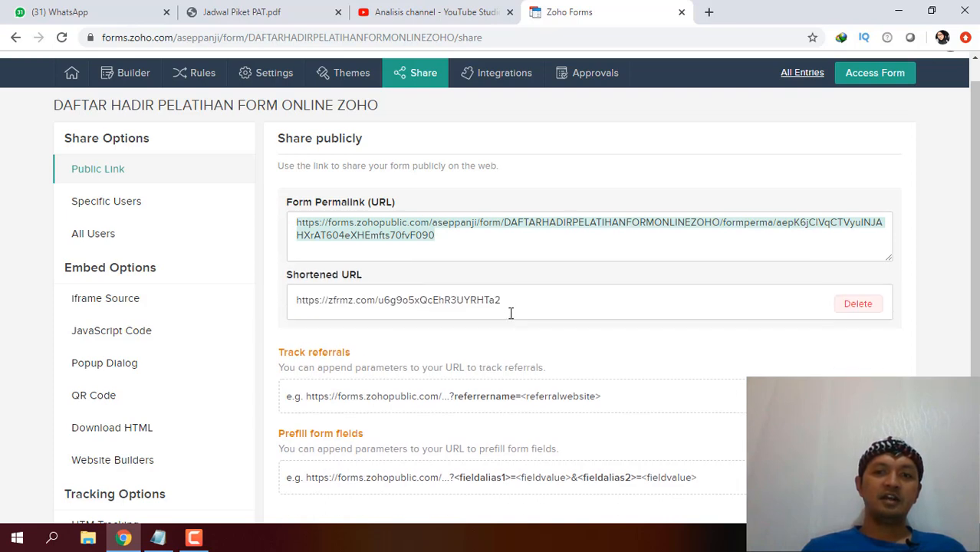
# Select the shortened URL and open a new blank browser tab.
pyautogui.moveTo(511, 314); pyautogui.dragTo(275, 321)
pyautogui.scroll(-1, 278, 320)
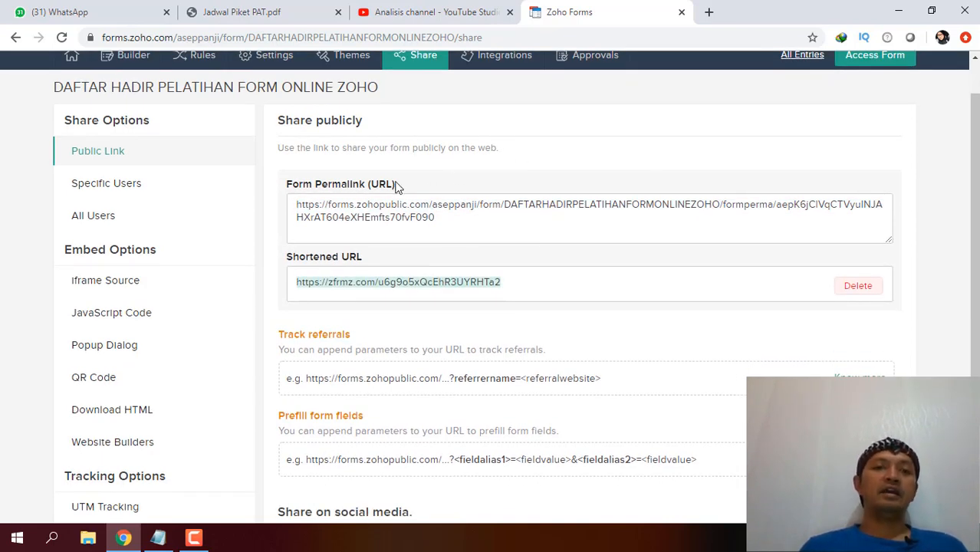
pyautogui.moveTo(976, 140); pyautogui.dragTo(978, 120)
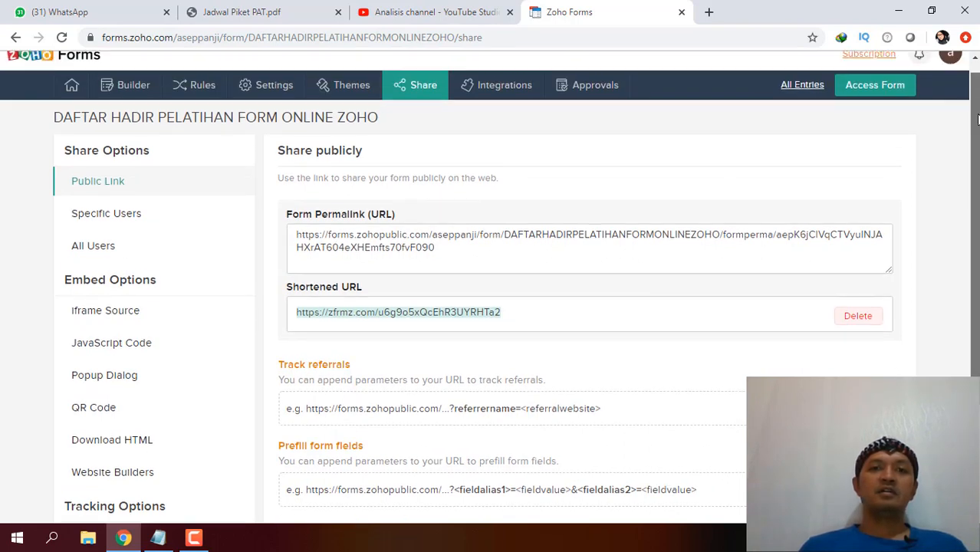
pyautogui.click(708, 12)
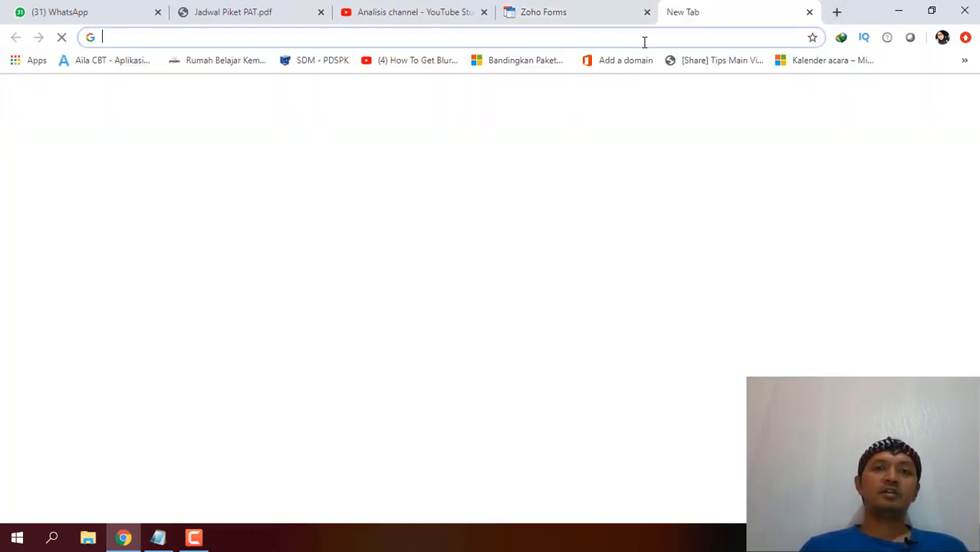
# Load the public form from the pasted short link.
pyautogui.hotkey('ctrl', 'v')
pyautogui.press('Return')
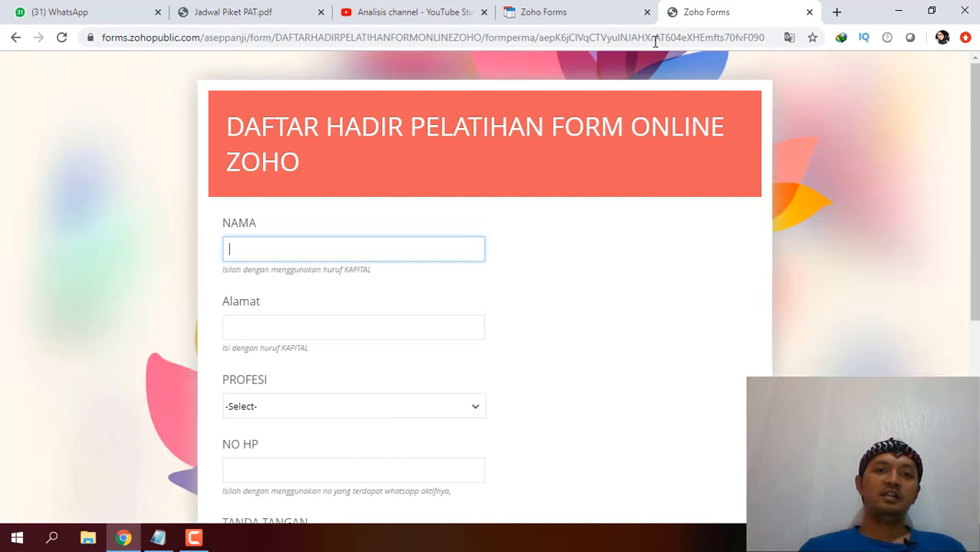
pyautogui.moveTo(975, 191); pyautogui.dragTo(963, 232)
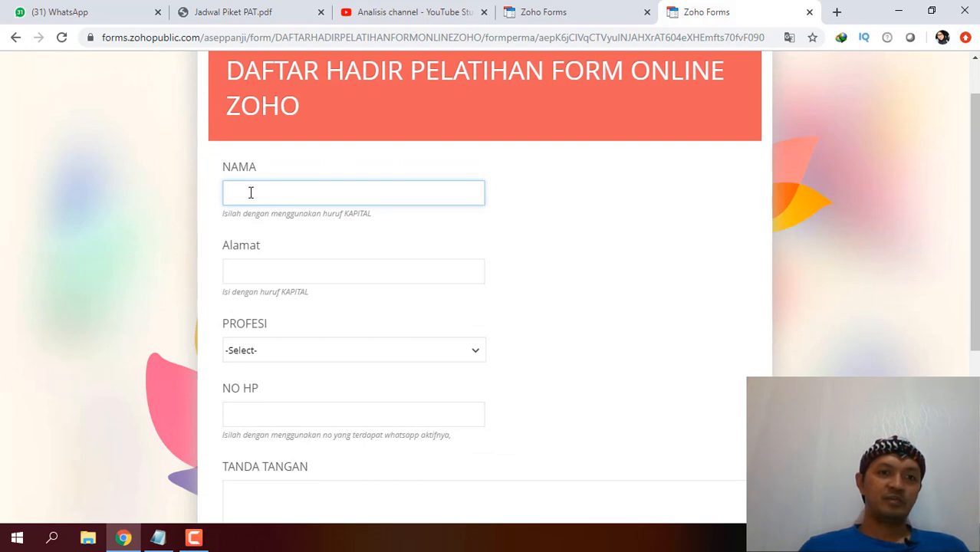
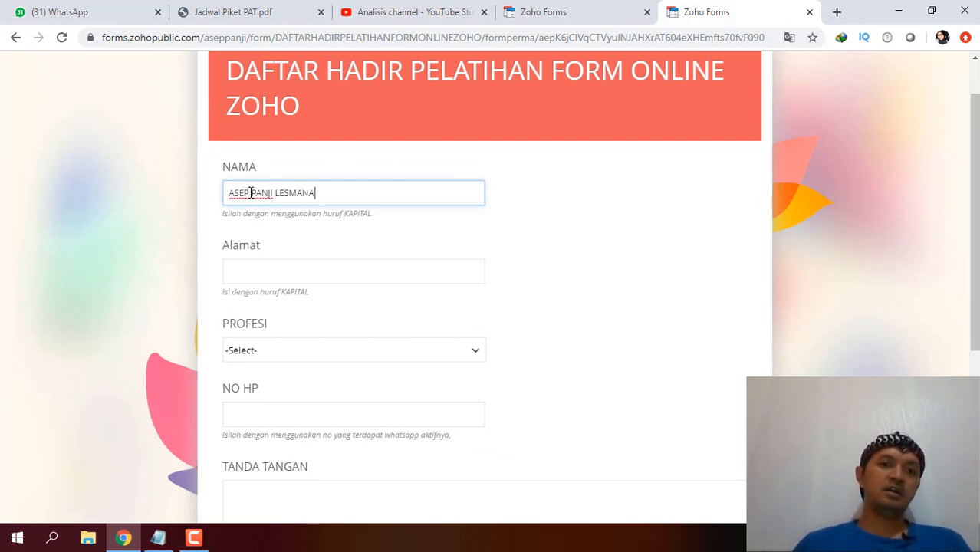
# Fill in the respondent's name and address, choose GURU for PROFESI, and enter a phone number.
pyautogui.click(260, 273)
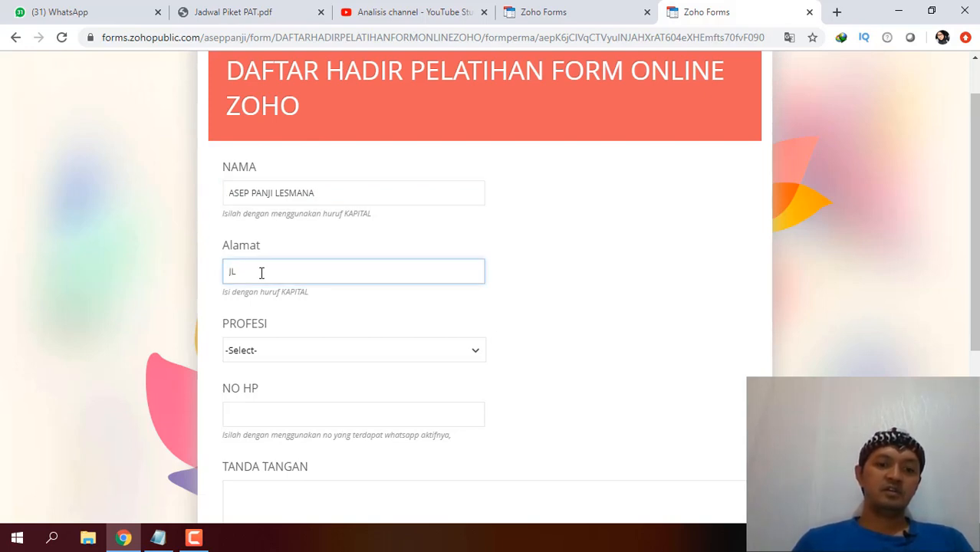
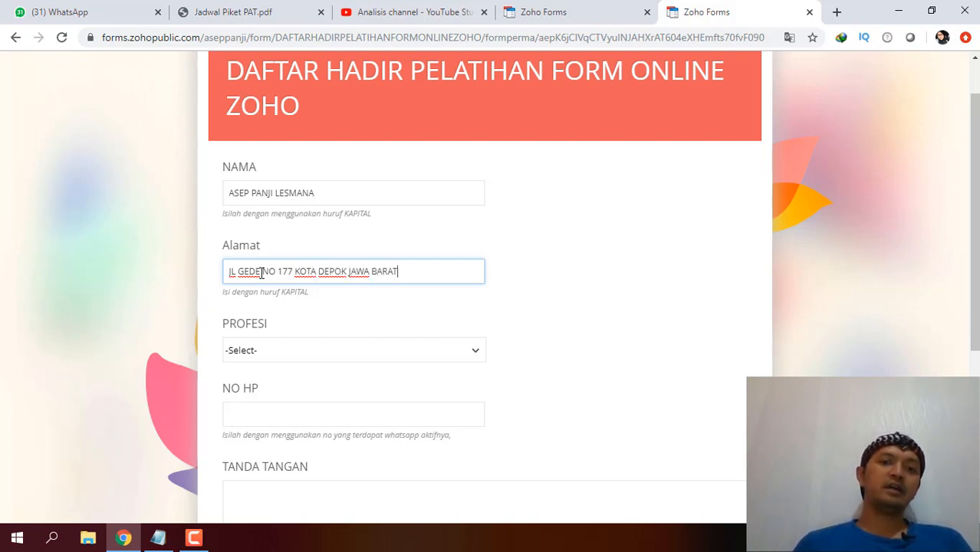
pyautogui.click(246, 351)
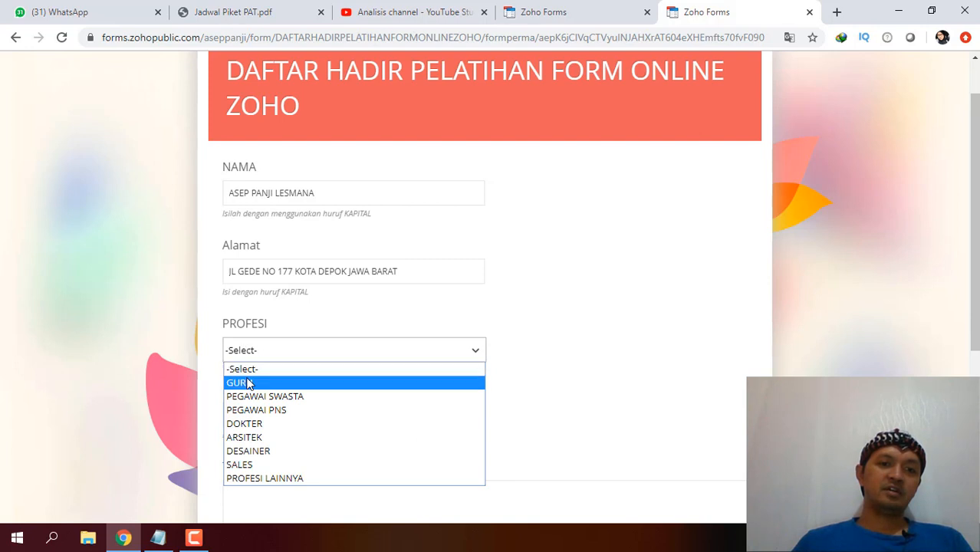
pyautogui.click(245, 381)
pyautogui.click(269, 412)
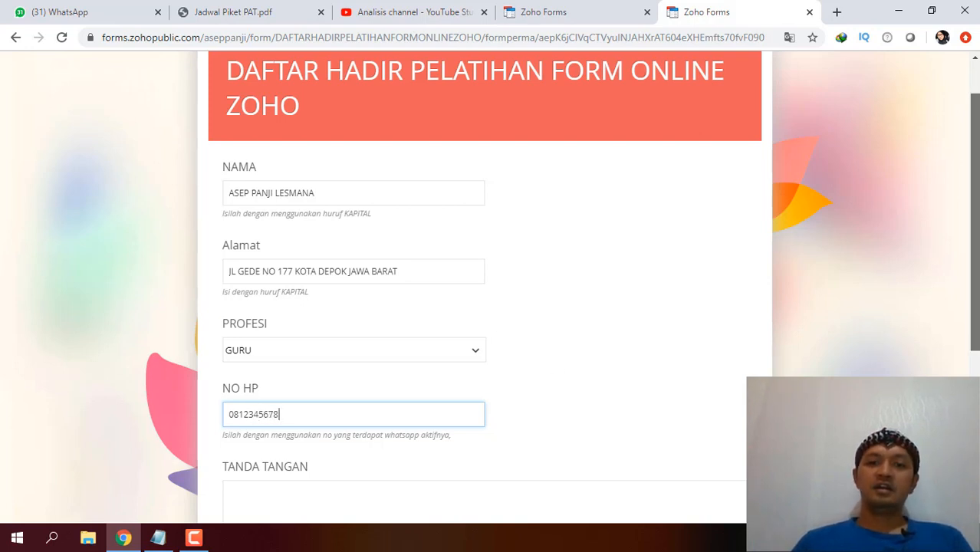
pyautogui.scroll(-3, 269, 412)
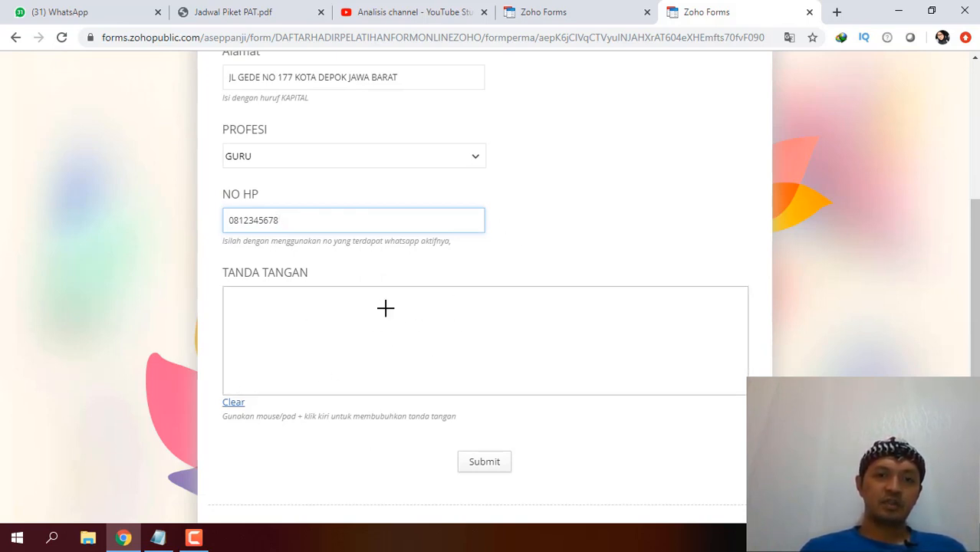
# Draw a signature in TANDA TANGAN, submit the response, and switch back to the Share page tab.
pyautogui.click(438, 329)
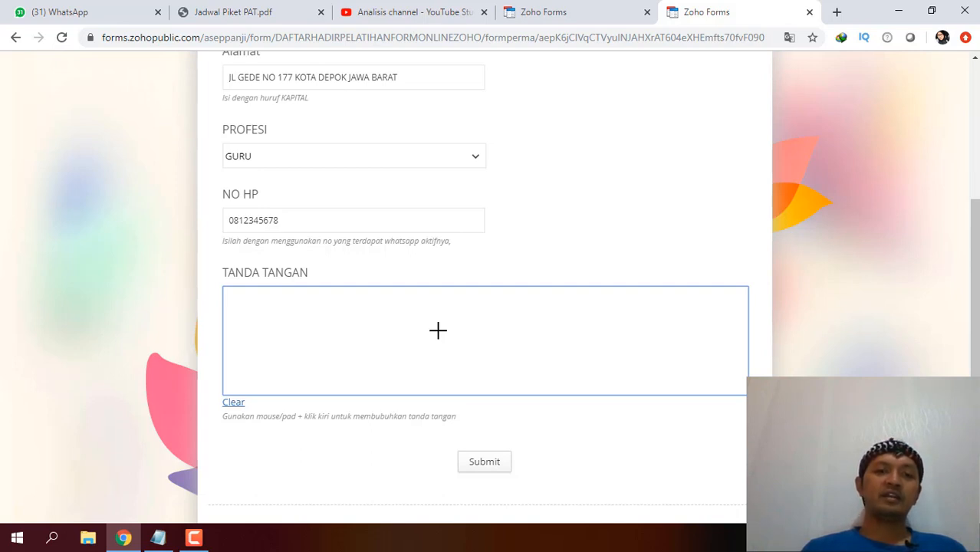
pyautogui.moveTo(438, 329)
pyautogui.mouseDown()
pyautogui.moveTo(444, 318)
pyautogui.moveTo(457, 336)
pyautogui.moveTo(449, 349)
pyautogui.moveTo(474, 290)
pyautogui.moveTo(464, 292)
pyautogui.moveTo(460, 343)
pyautogui.moveTo(466, 368)
pyautogui.moveTo(460, 347)
pyautogui.moveTo(479, 339)
pyautogui.moveTo(474, 323)
pyautogui.moveTo(489, 360)
pyautogui.mouseUp()
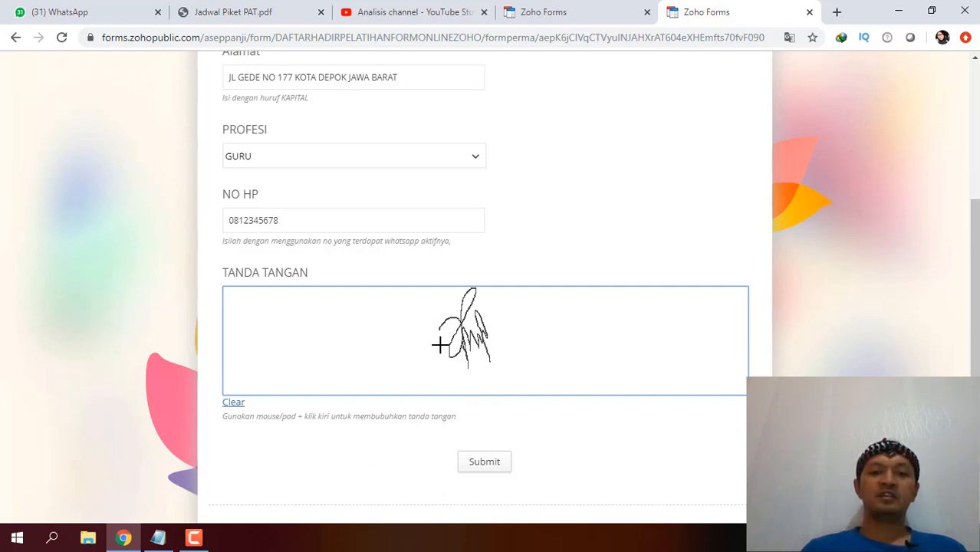
pyautogui.click(479, 464)
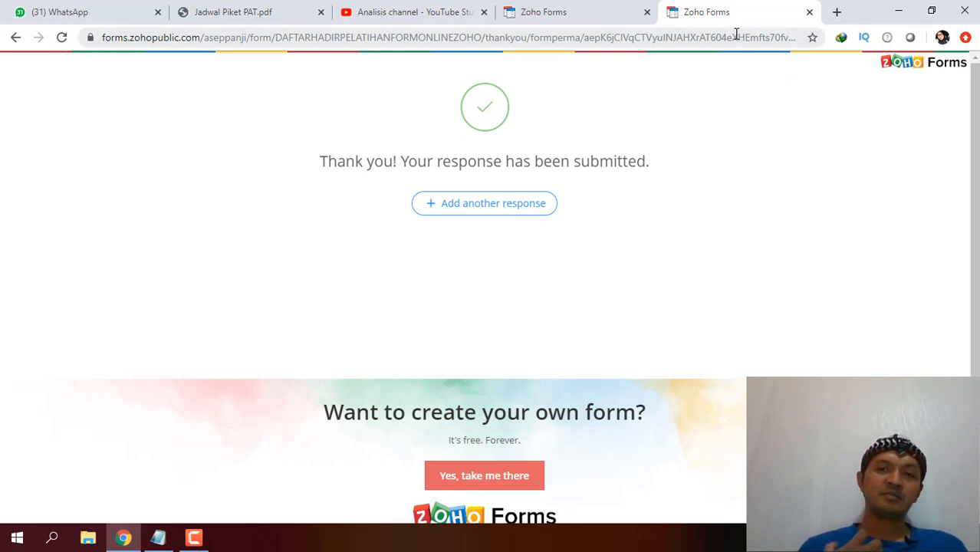
pyautogui.click(553, 11)
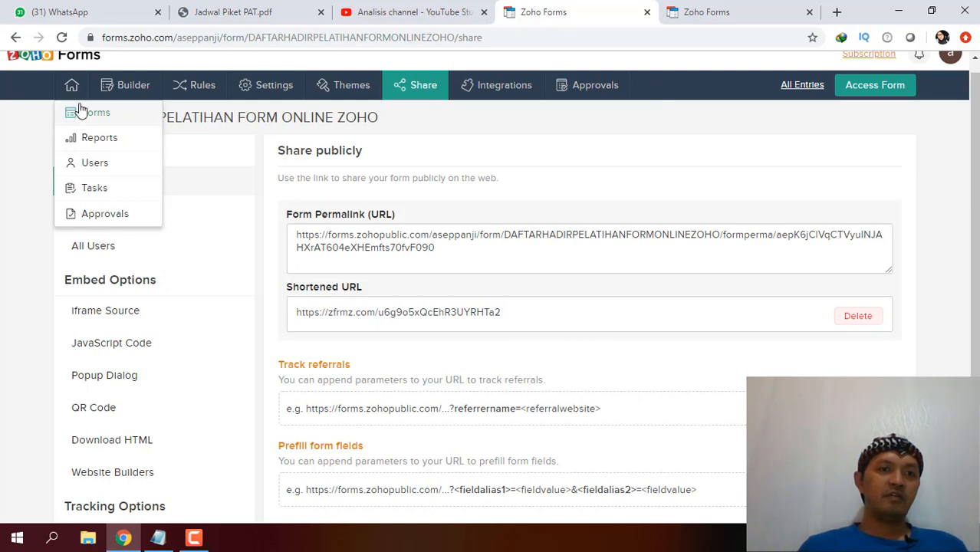
# Check All Forms, then open the Reports section, which has no reports yet.
pyautogui.click(81, 111)
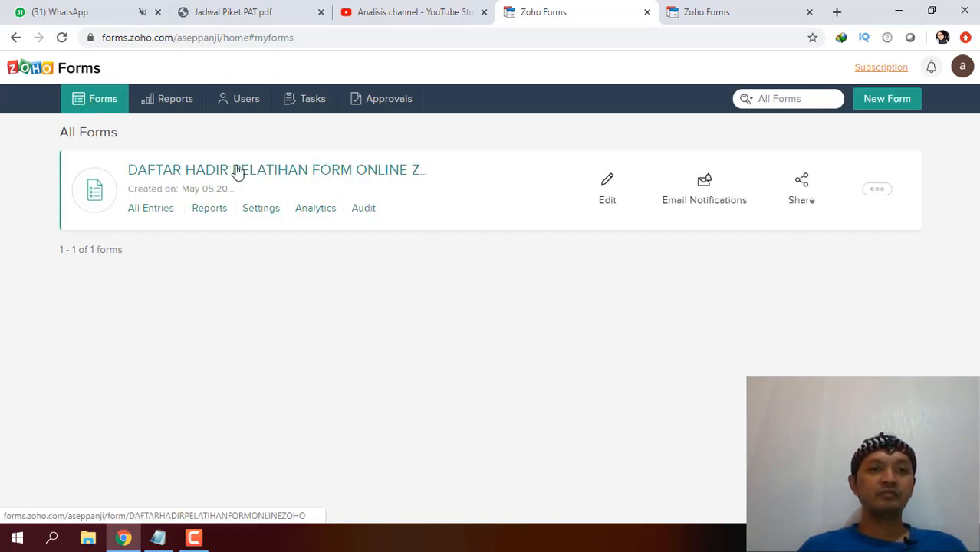
pyautogui.moveTo(300, 174)
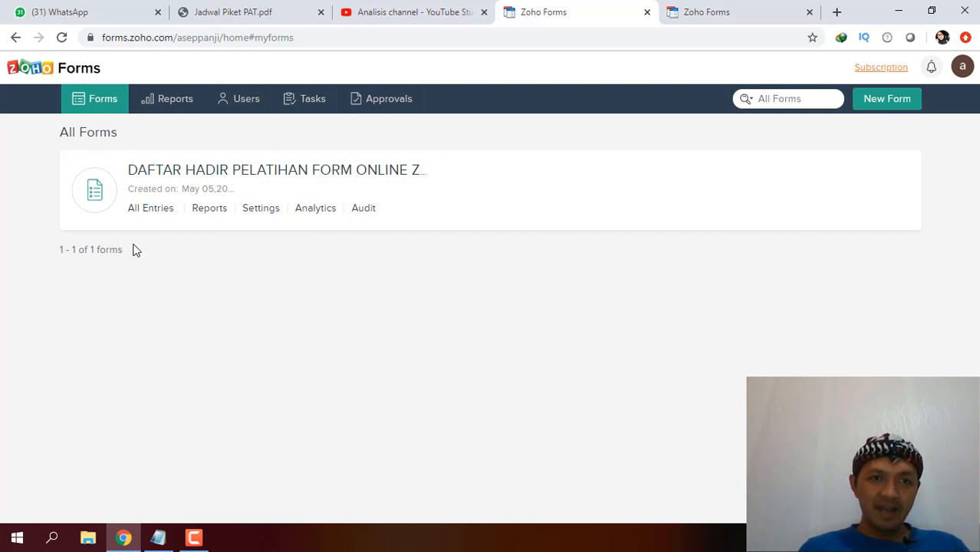
pyautogui.moveTo(354, 164)
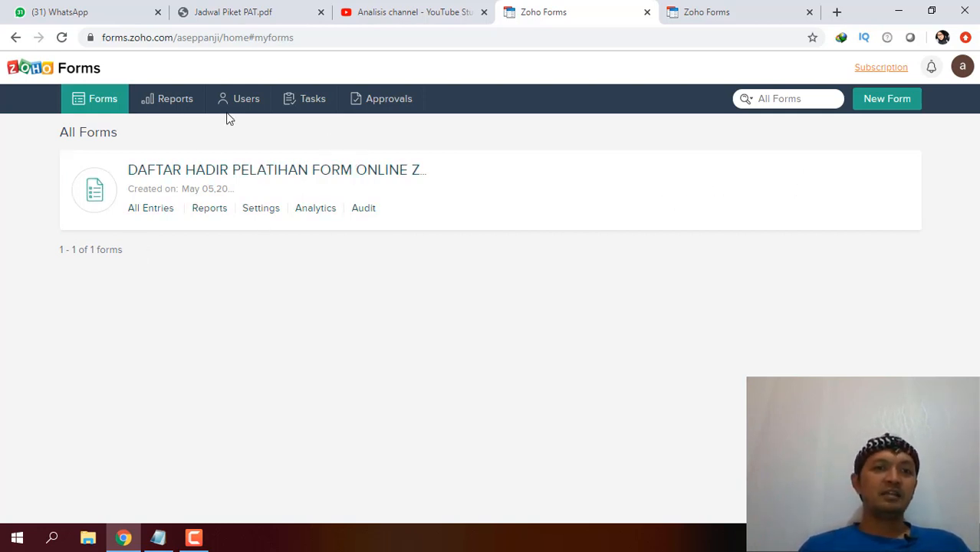
pyautogui.click(169, 110)
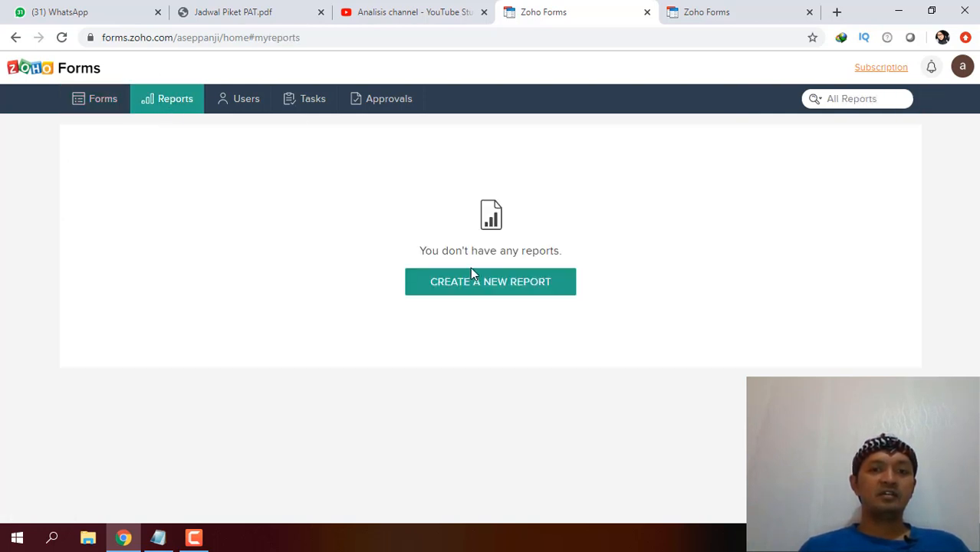
# Create report 'LAPORAN ABSENSI HARI INI' on the DAFTAR HADIR PELATIHAN FORM ONLINE ZOHO form.
pyautogui.click(475, 283)
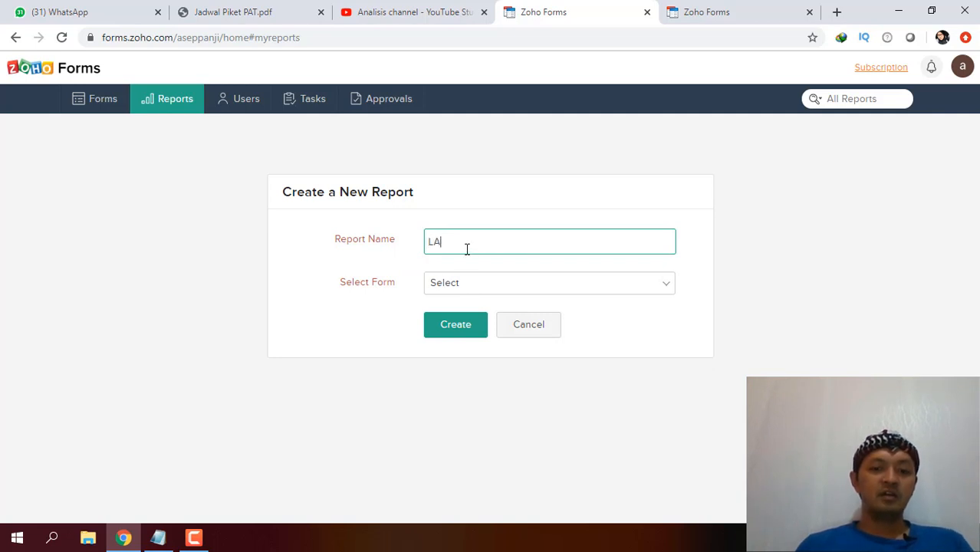
pyautogui.write('LAPORAN ABSE')
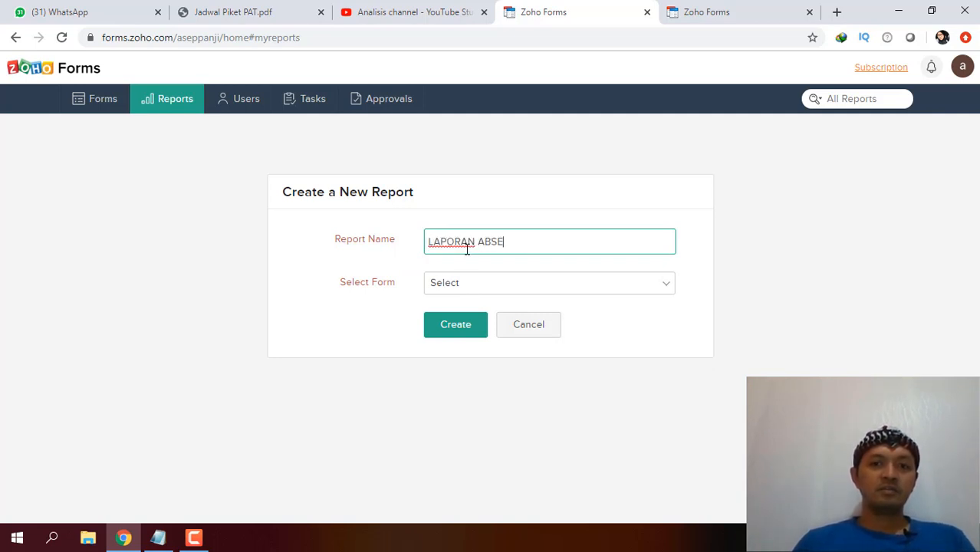
pyautogui.write('NSI HARI INI')
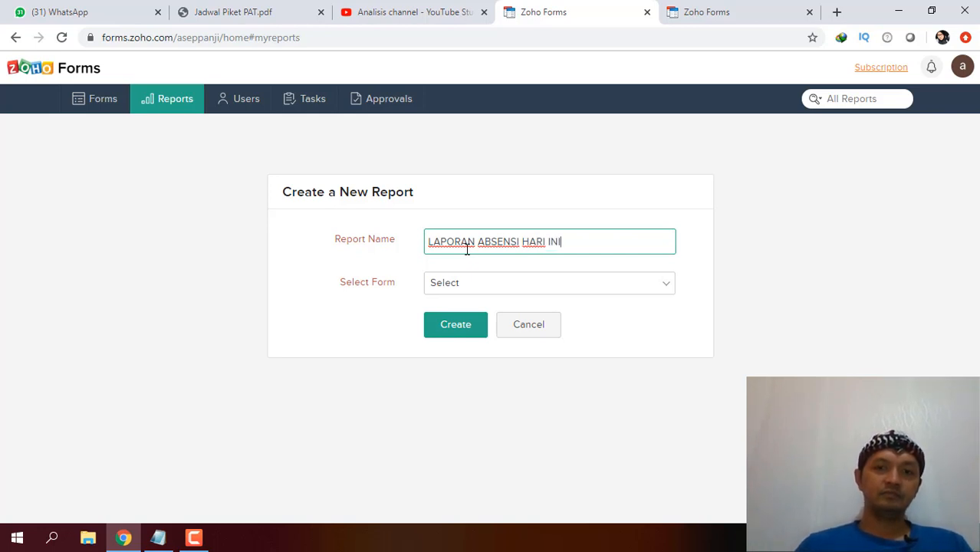
pyautogui.click(494, 285)
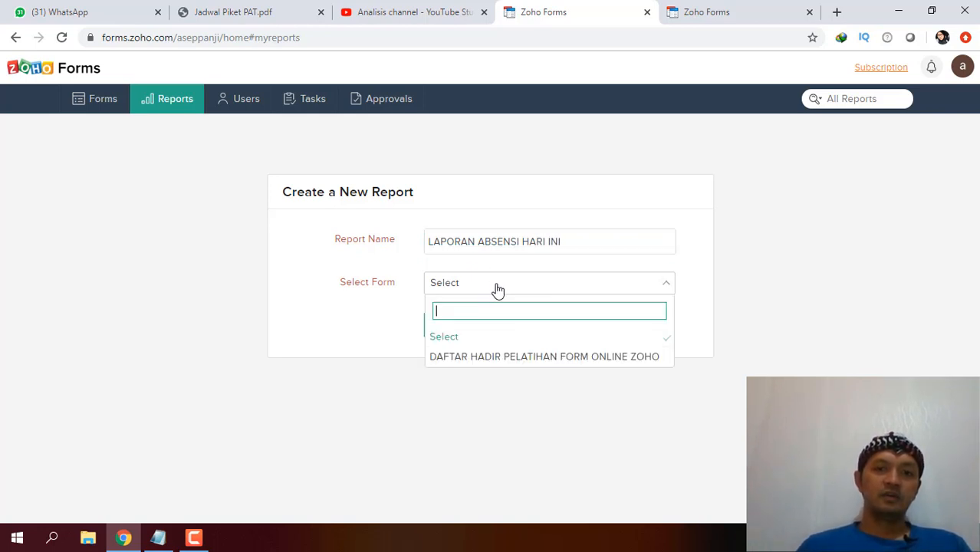
pyautogui.click(504, 358)
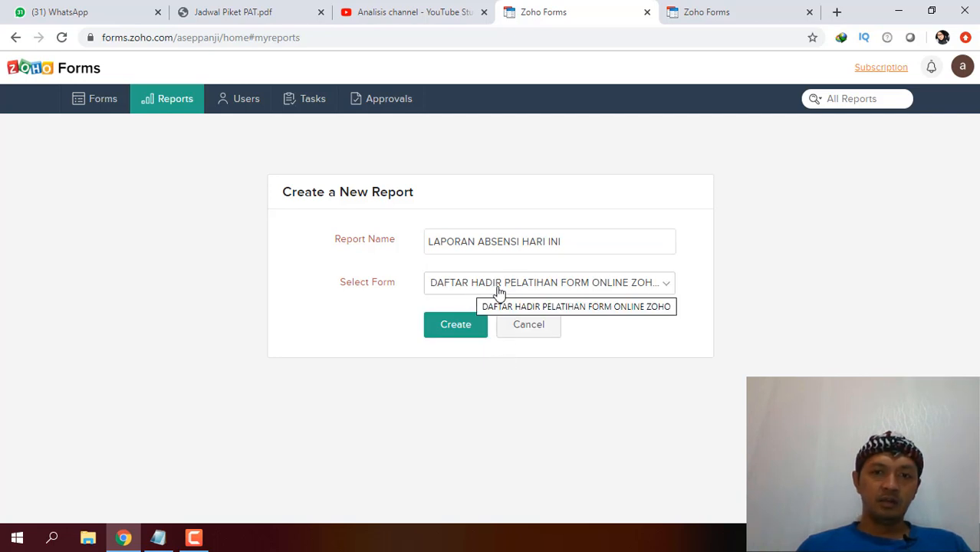
pyautogui.click(464, 336)
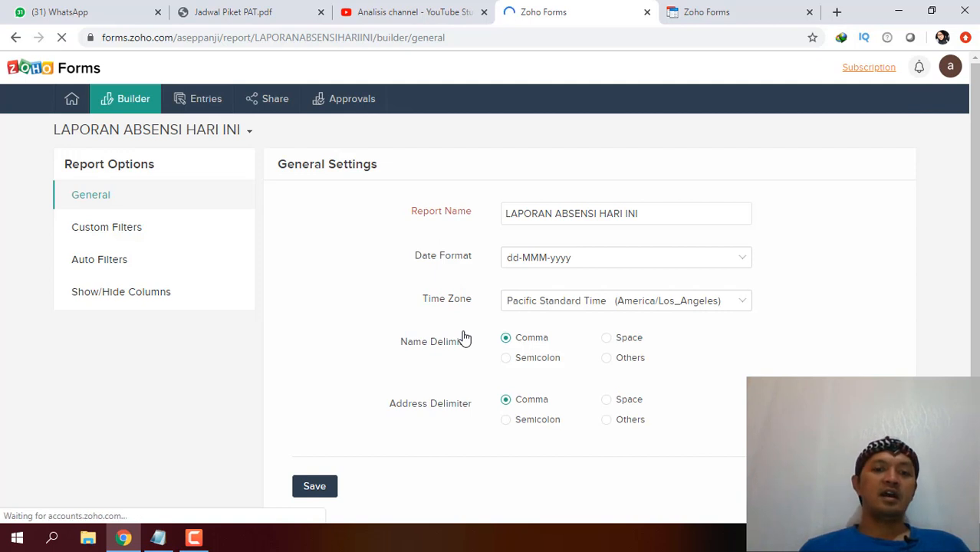
# Save the report's general settings (dd-MMM-yyyy, Pacific Standard Time) and go back to the Reports list.
pyautogui.scroll(-1, 912, 266)
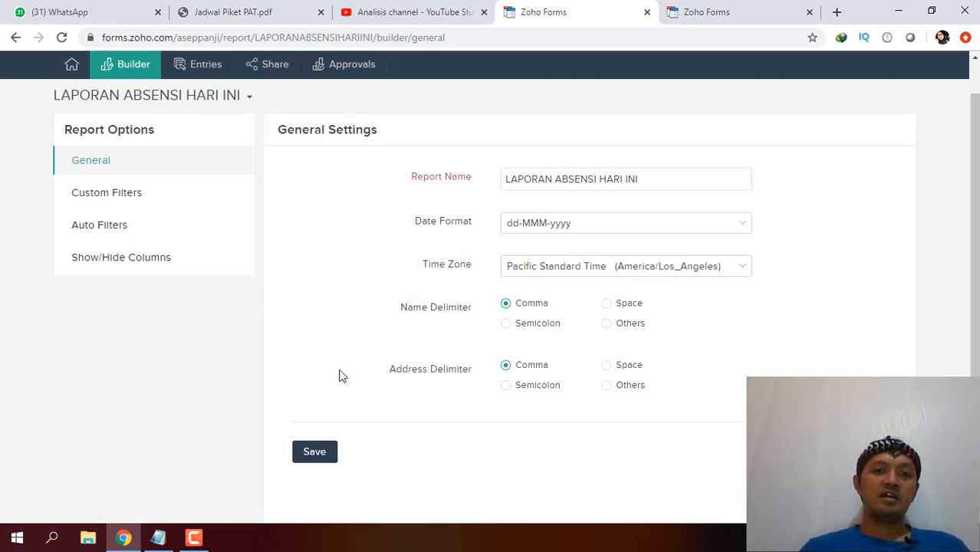
pyautogui.click(312, 452)
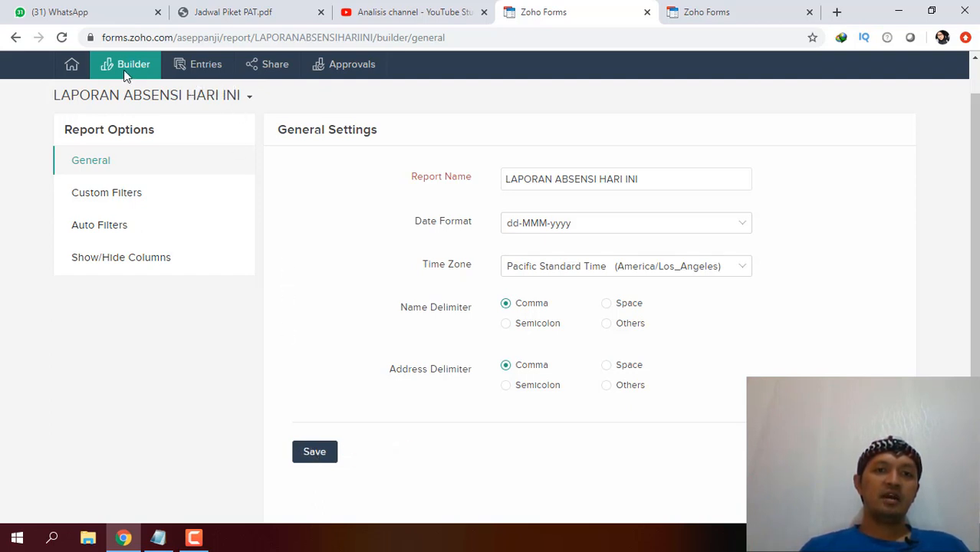
pyautogui.moveTo(84, 75)
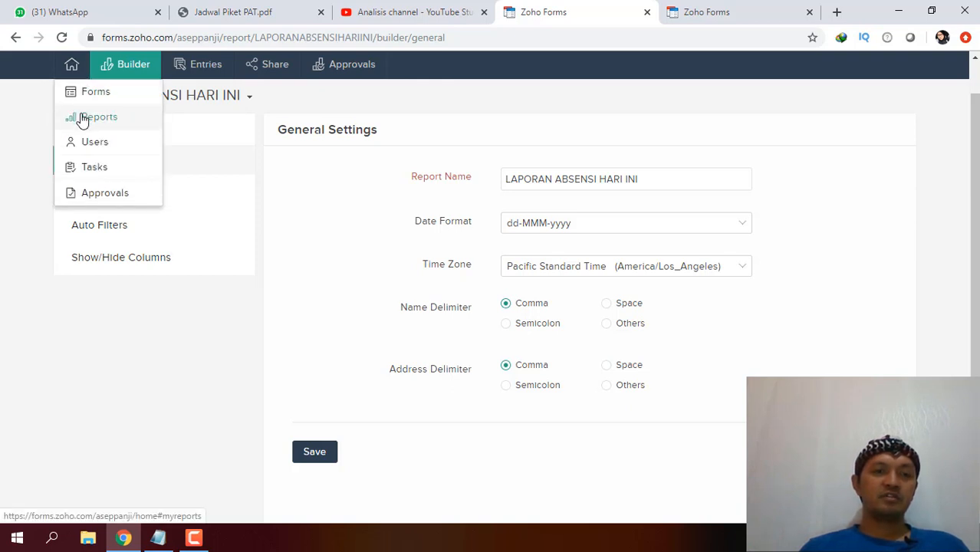
pyautogui.click(84, 118)
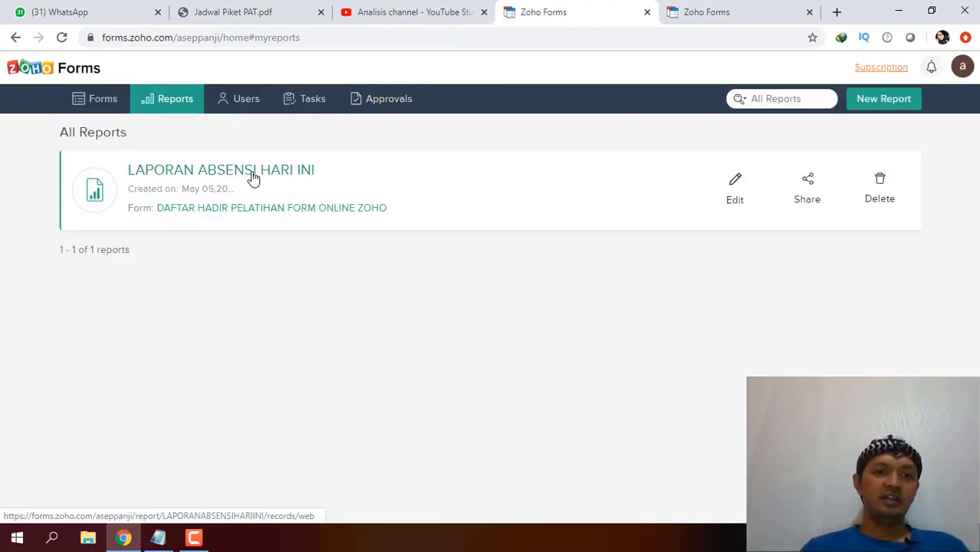
# Open the LAPORAN ABSENSI HARI INI entries and bring up the Print Data dialog.
pyautogui.click(253, 176)
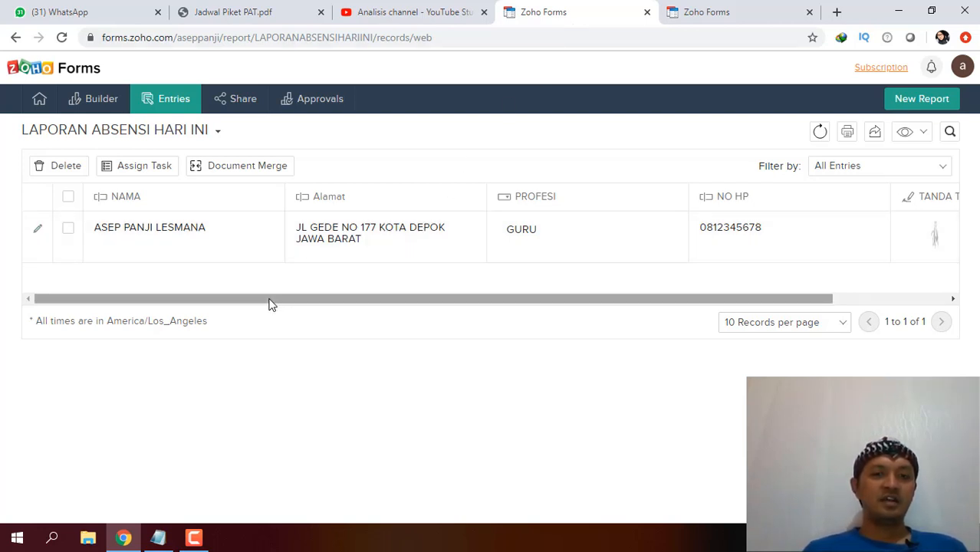
pyautogui.moveTo(269, 300); pyautogui.dragTo(375, 301)
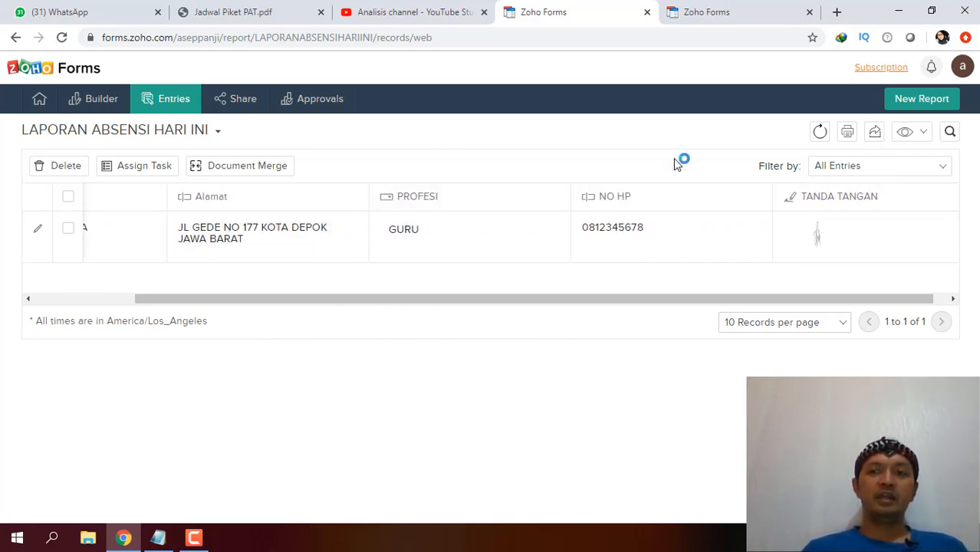
pyautogui.click(852, 139)
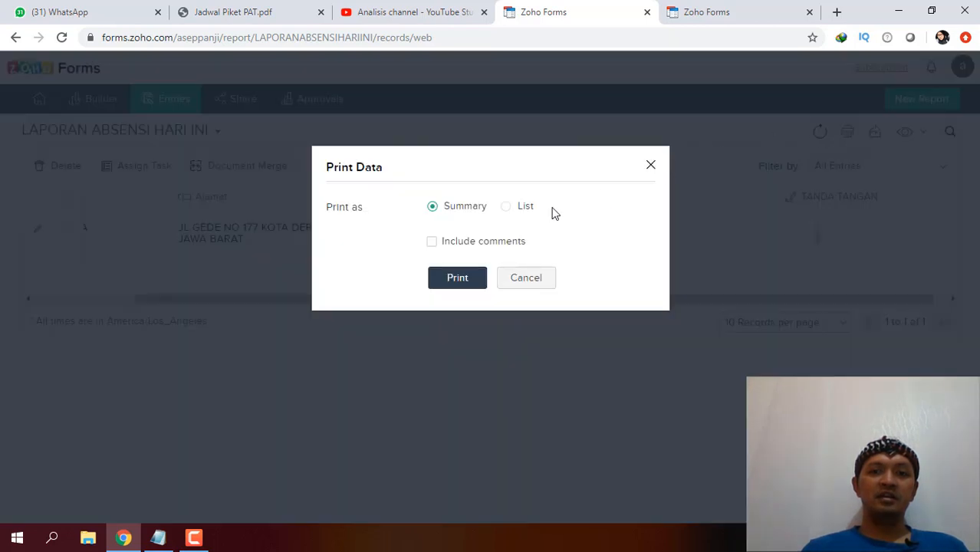
# Print the attendance report in List layout, then cancel Chrome's print preview.
pyautogui.click(513, 211)
pyautogui.click(458, 259)
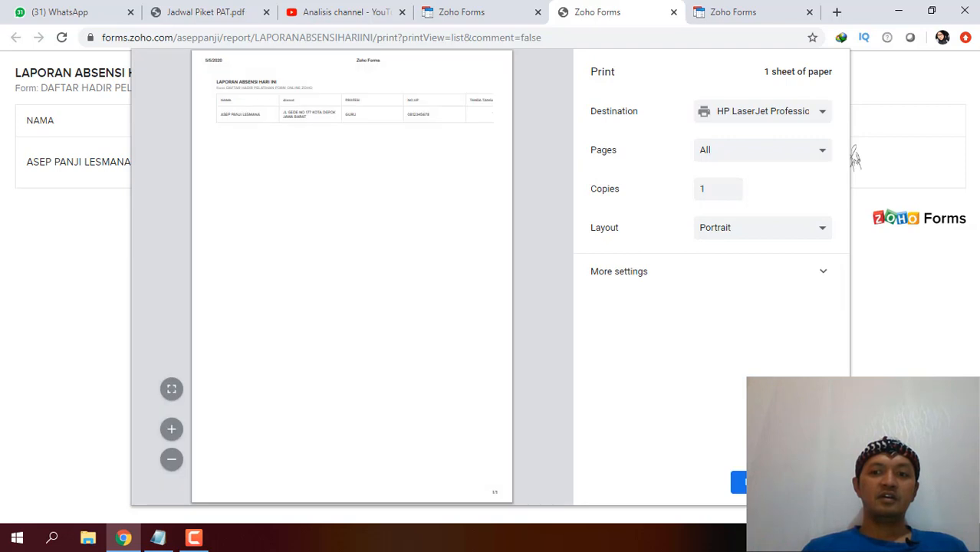
pyautogui.click(805, 482)
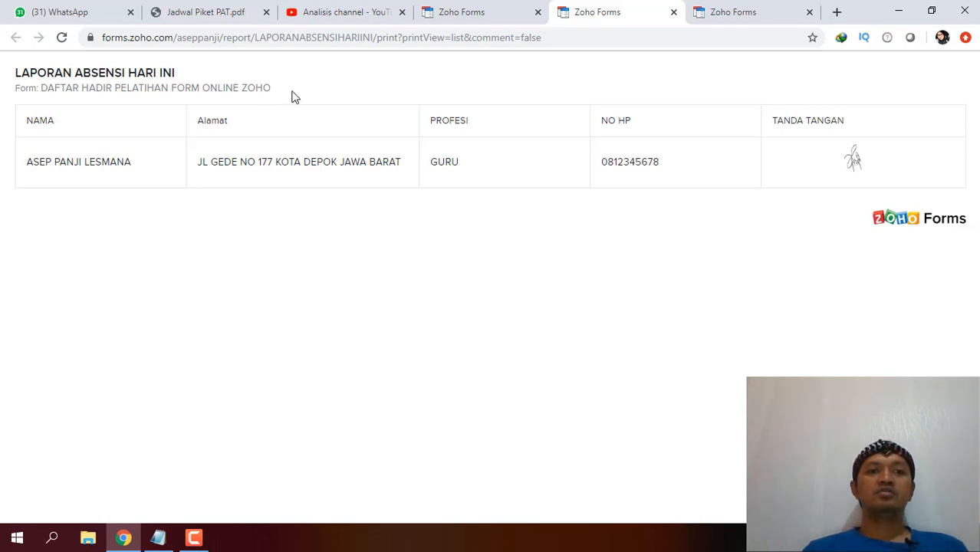
# Back on the report tab, dismiss the print options and bring up Export Data.
pyautogui.click(448, 15)
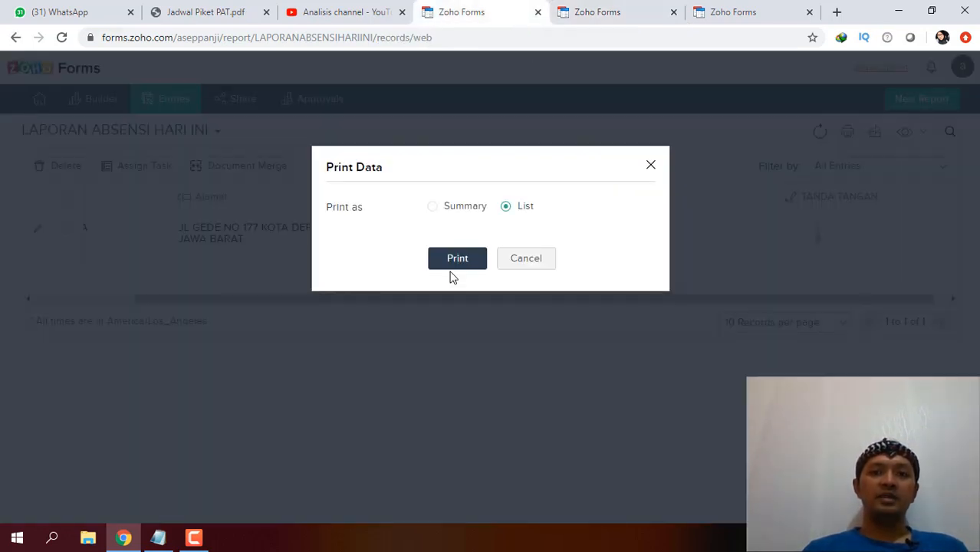
pyautogui.click(651, 165)
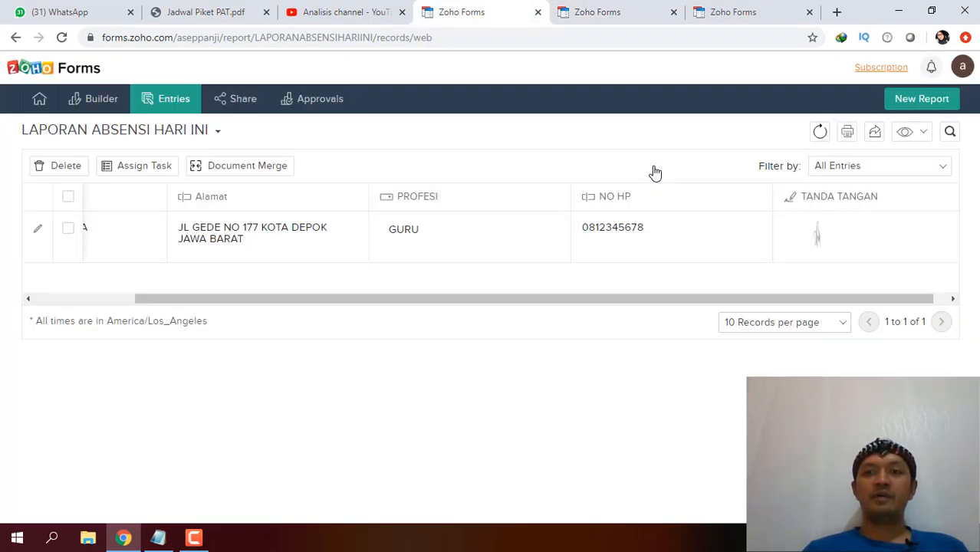
pyautogui.click(876, 133)
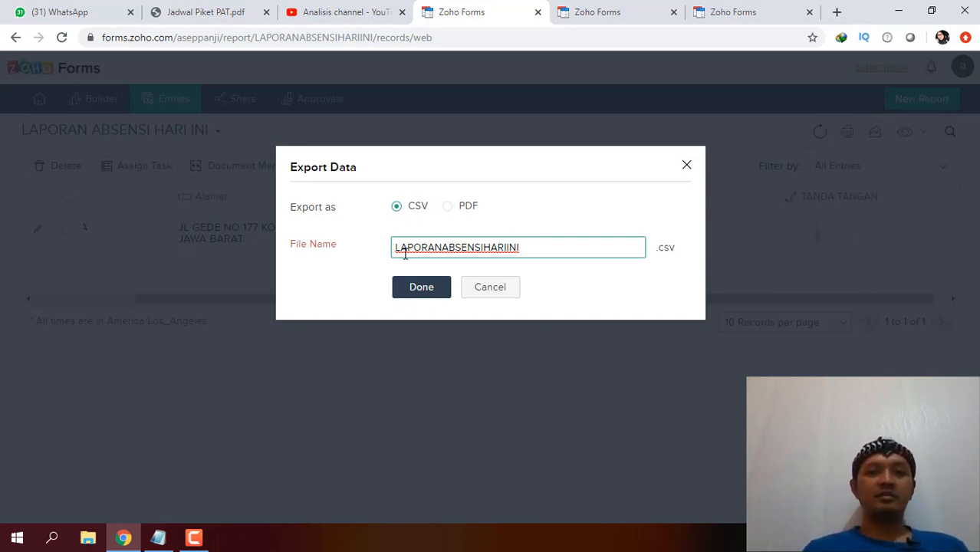
# Export the entries as CSV file LAPORANABSENSIHARIINI and open the download in Excel.
pyautogui.click(414, 293)
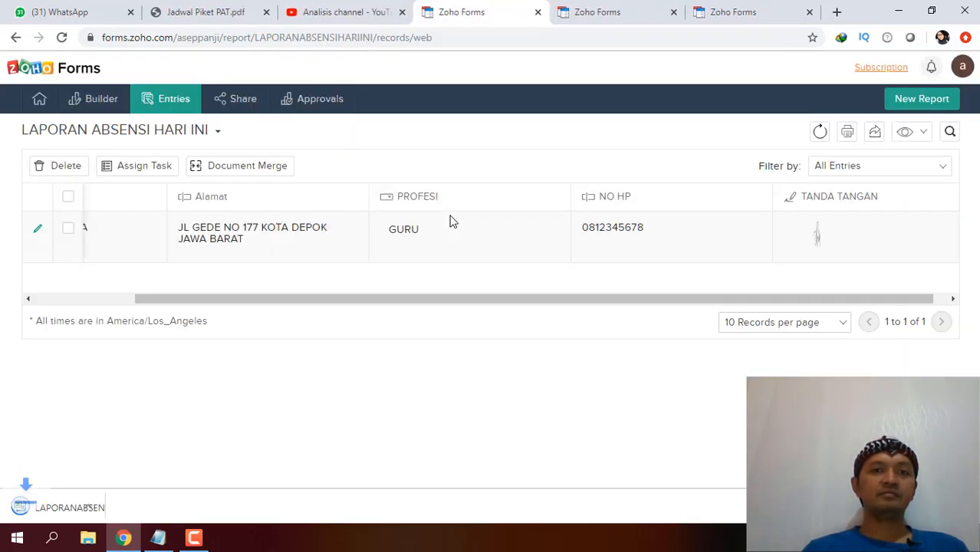
pyautogui.click(91, 510)
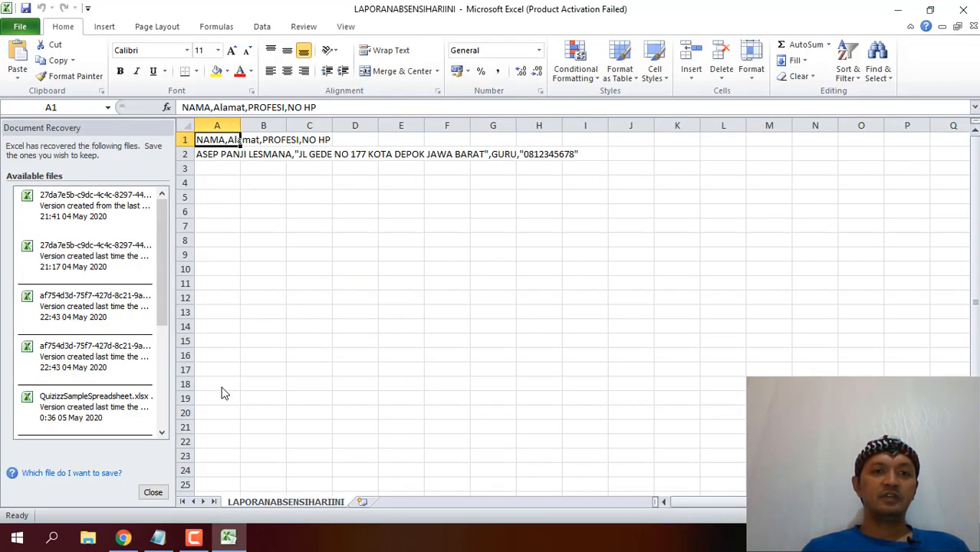
# Discard Excel's recovered documents and dismiss the Office activation notice.
pyautogui.click(156, 490)
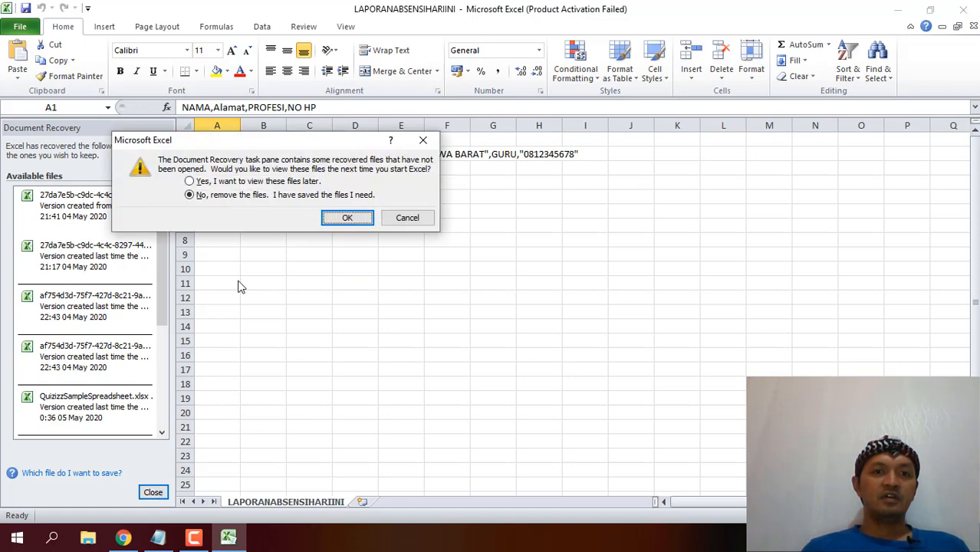
pyautogui.click(330, 217)
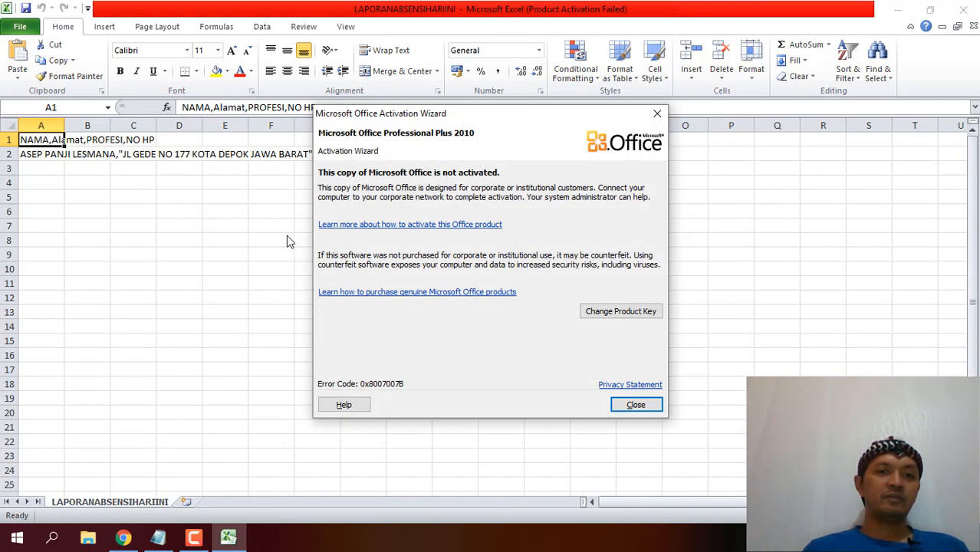
pyautogui.click(627, 403)
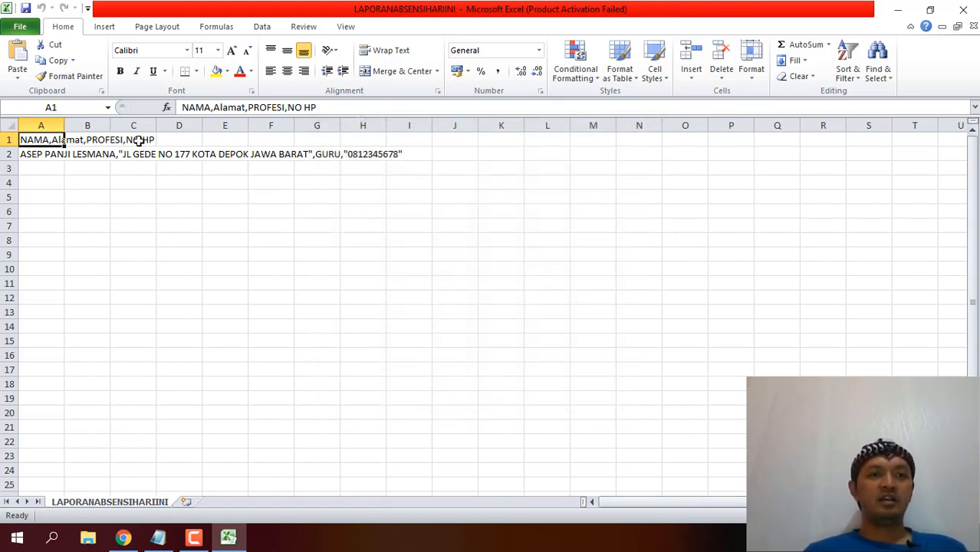
# Split column A with Text to Columns, using Semicolon and Comma as delimiters.
pyautogui.click(41, 123)
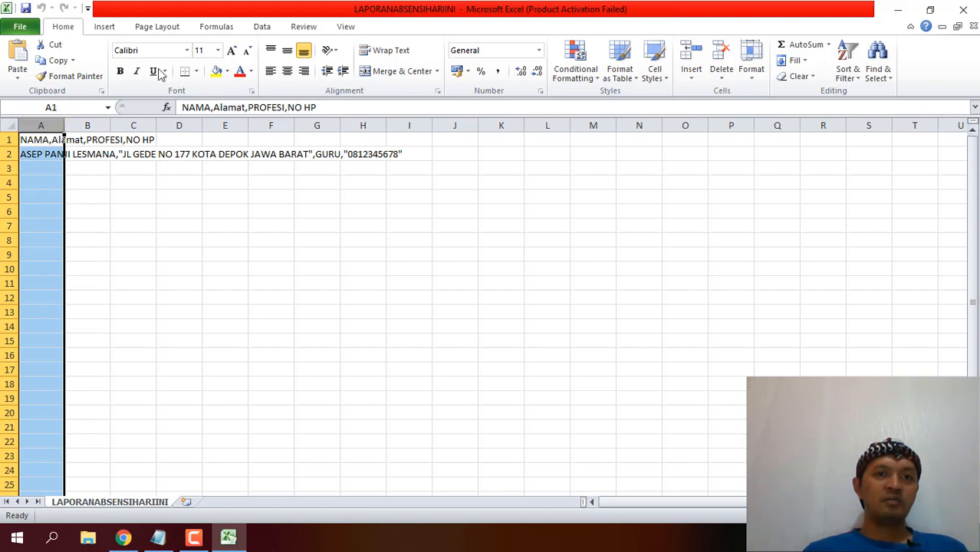
pyautogui.click(260, 27)
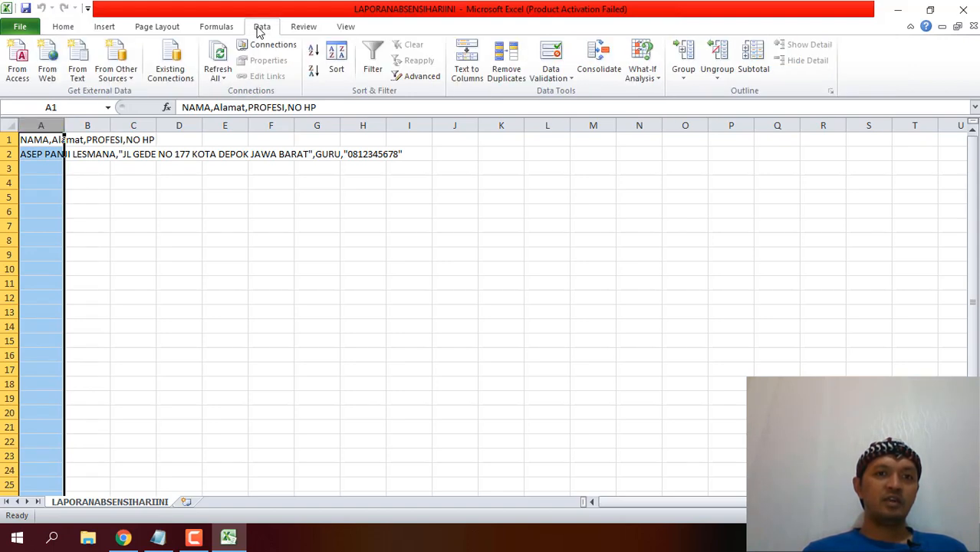
pyautogui.click(460, 79)
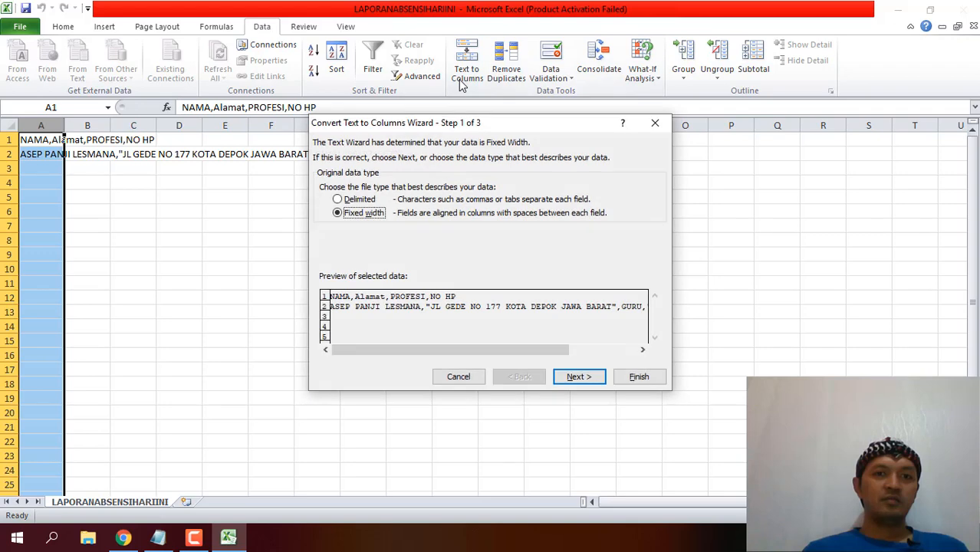
pyautogui.click(347, 201)
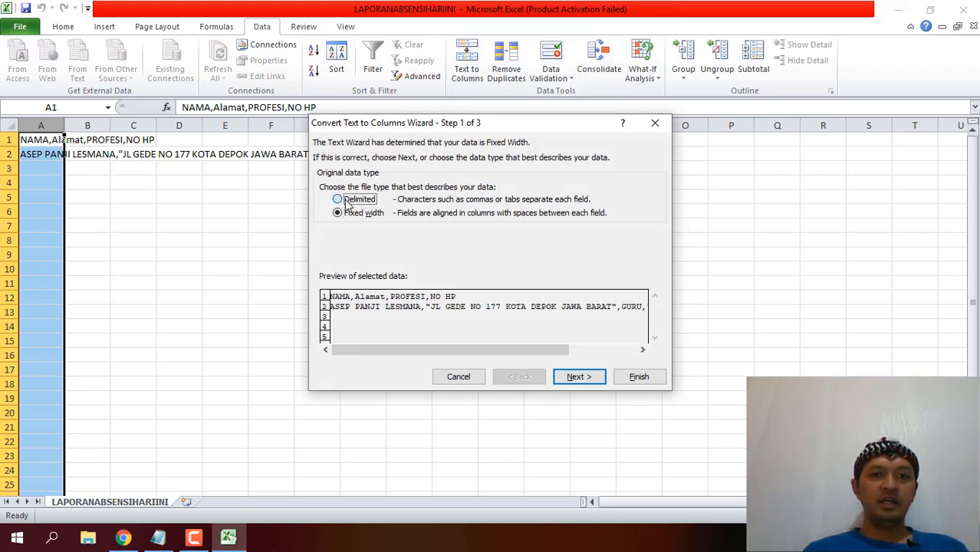
pyautogui.click(576, 377)
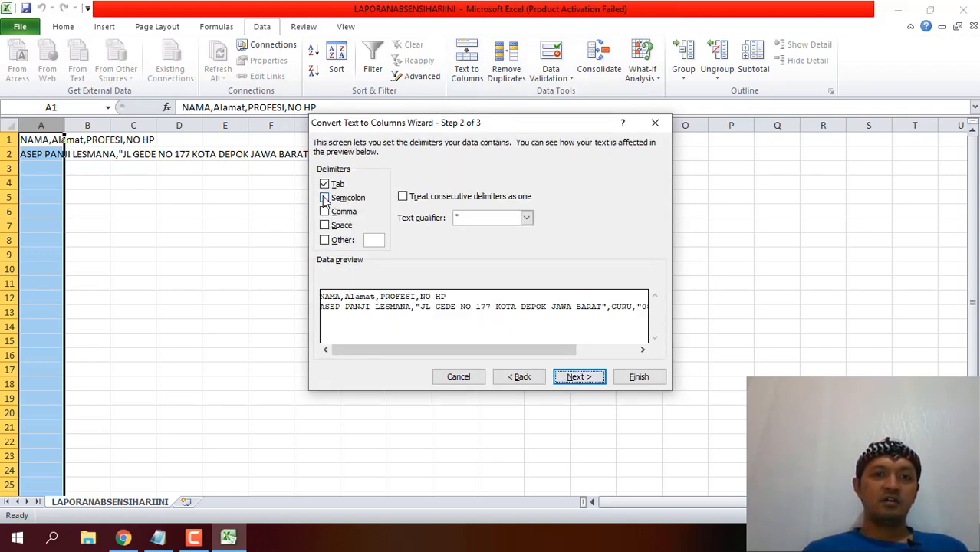
pyautogui.click(324, 197)
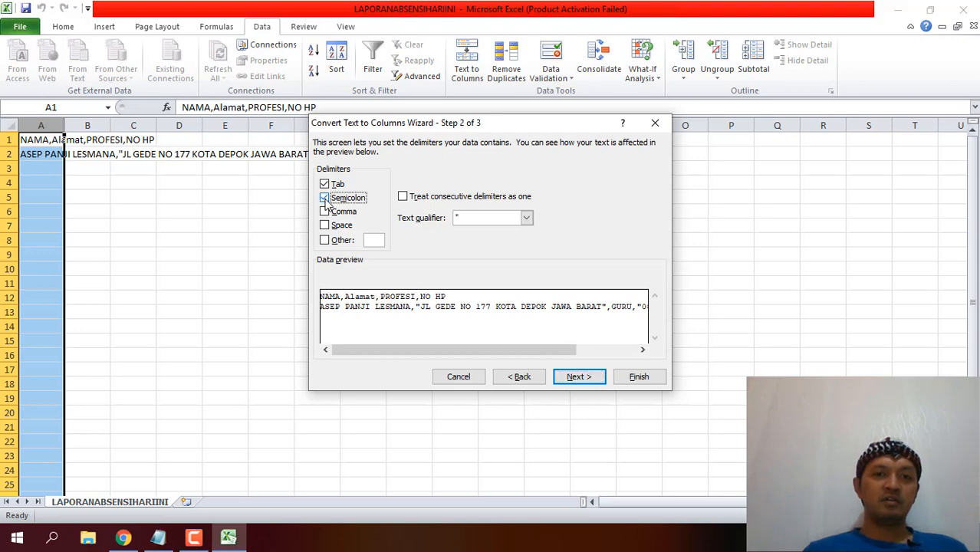
pyautogui.click(325, 212)
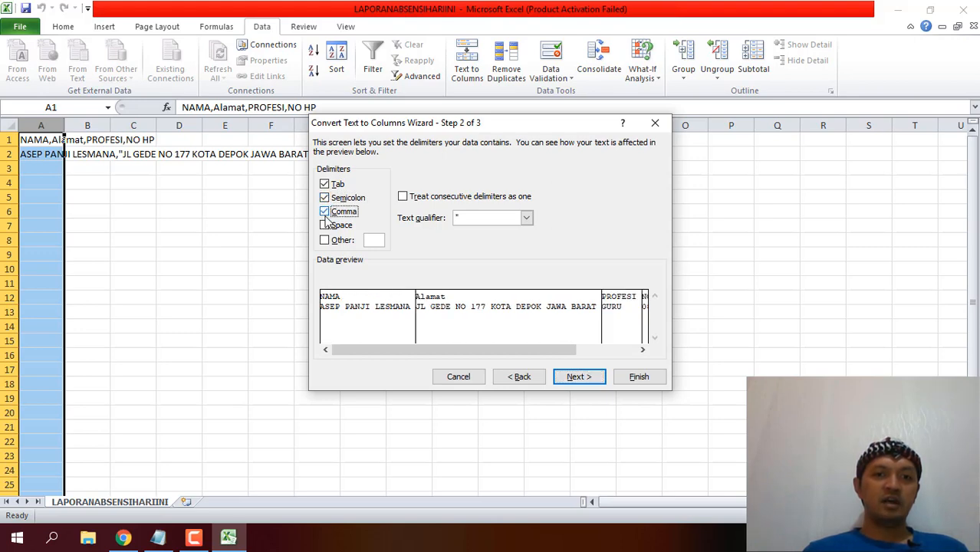
pyautogui.click(571, 377)
pyautogui.click(639, 376)
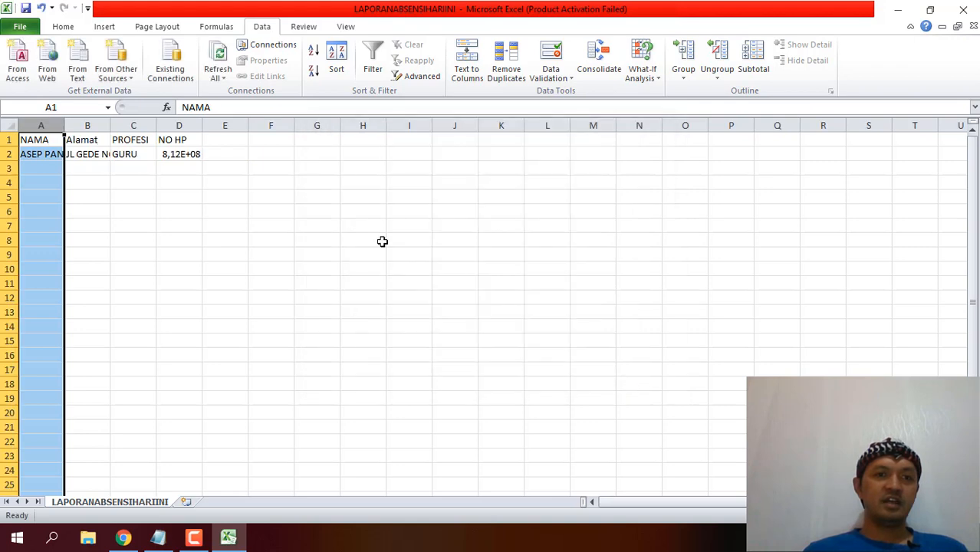
# Widen columns A and D so the full name and phone number show, then minimize Excel.
pyautogui.moveTo(63, 125); pyautogui.dragTo(372, 121)
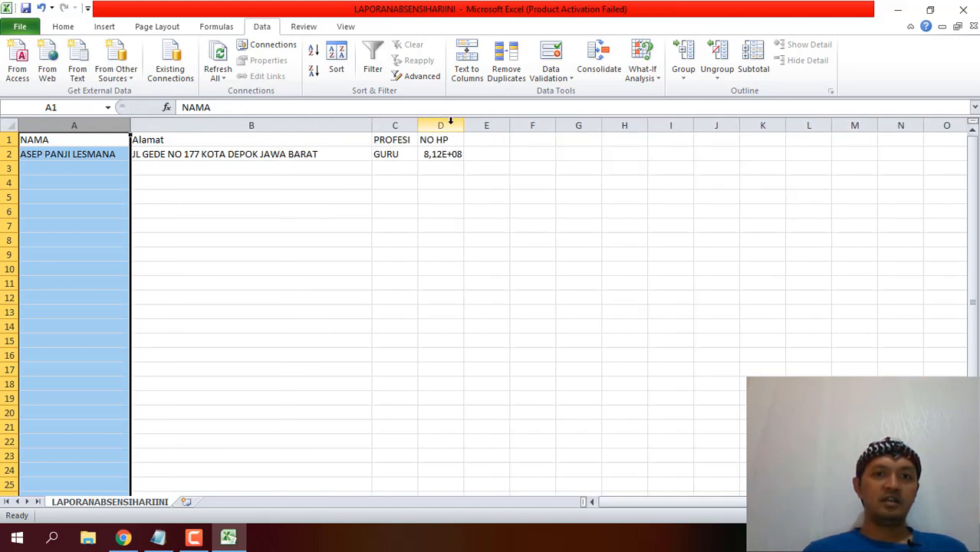
pyautogui.moveTo(463, 125); pyautogui.dragTo(559, 127)
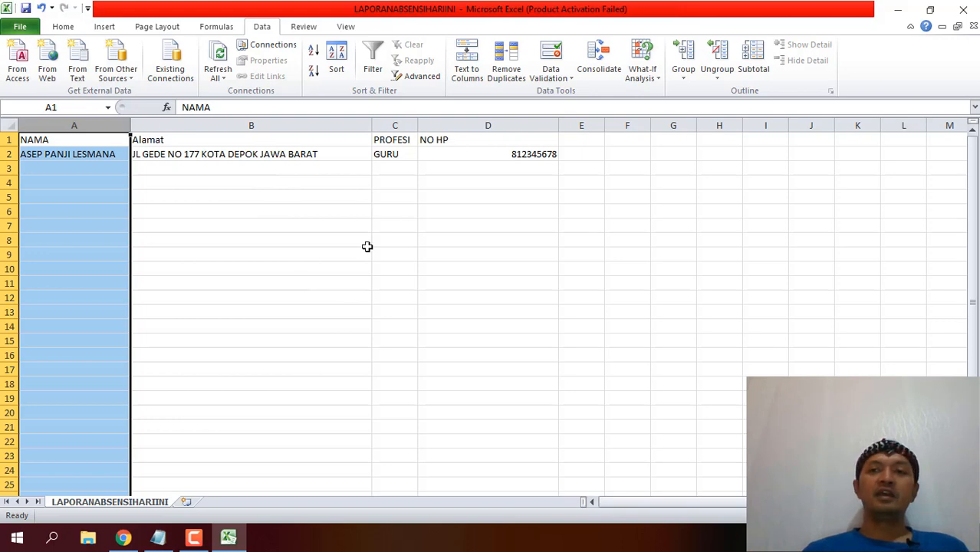
pyautogui.click(891, 12)
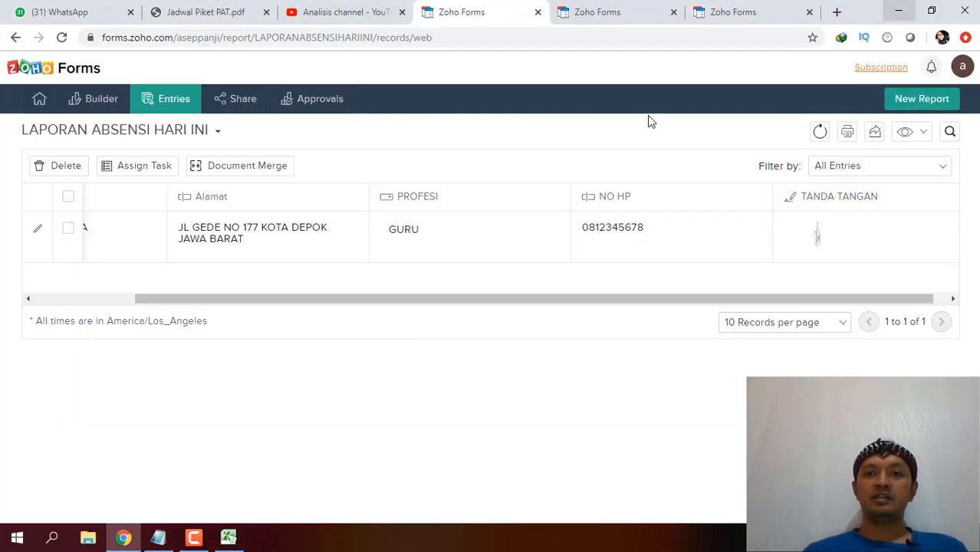
# Export the report as PDF LAPORANABSENSIHARIINI and start its download in Internet Download Manager.
pyautogui.click(876, 141)
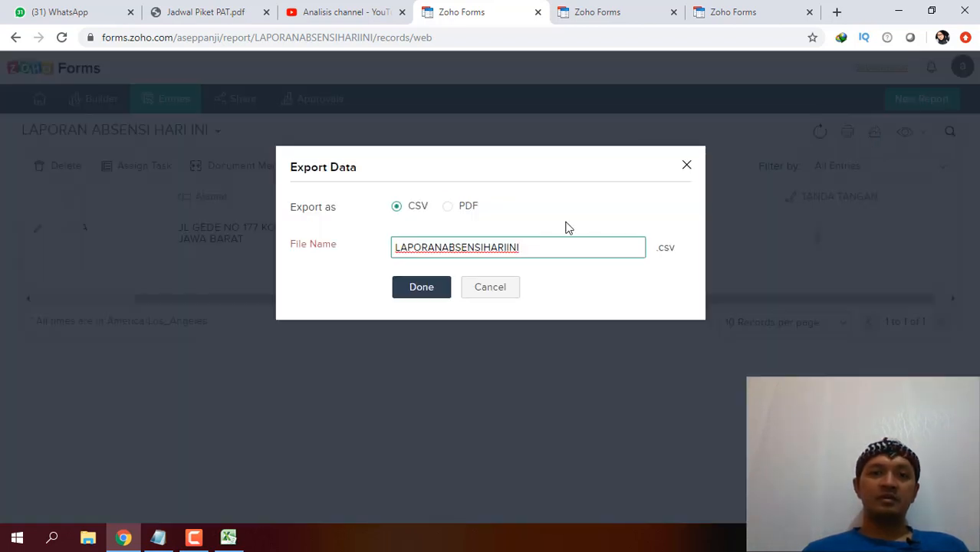
pyautogui.click(448, 207)
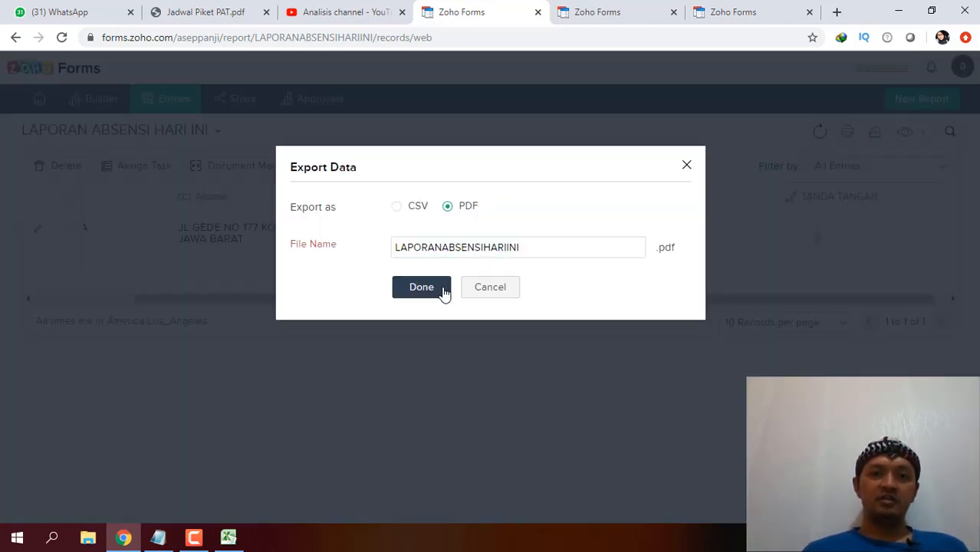
pyautogui.click(444, 290)
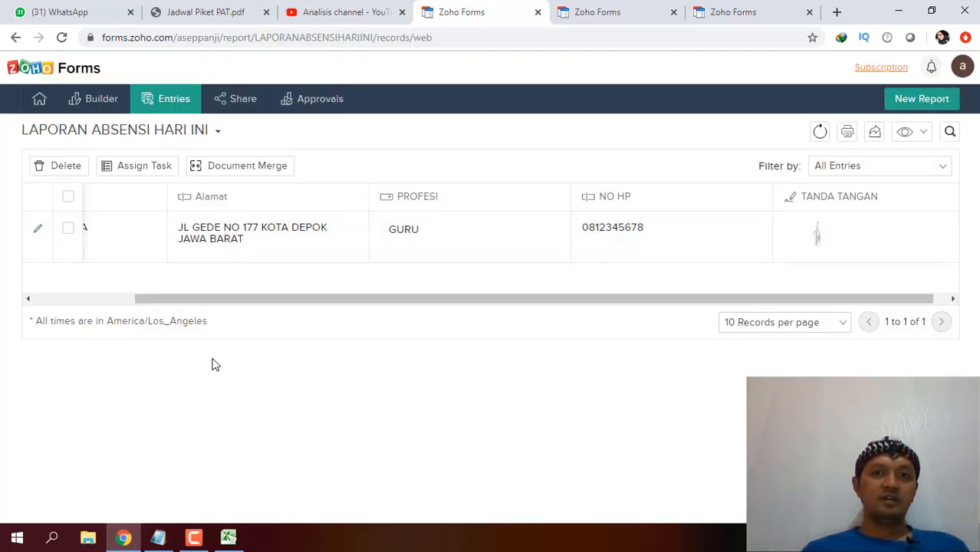
pyautogui.click(521, 338)
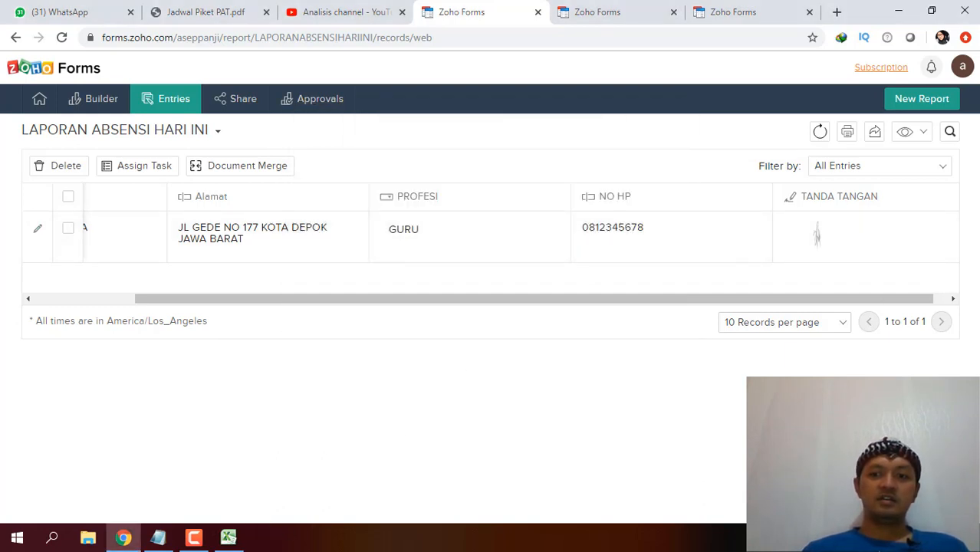
pyautogui.doubleClick(847, 538)
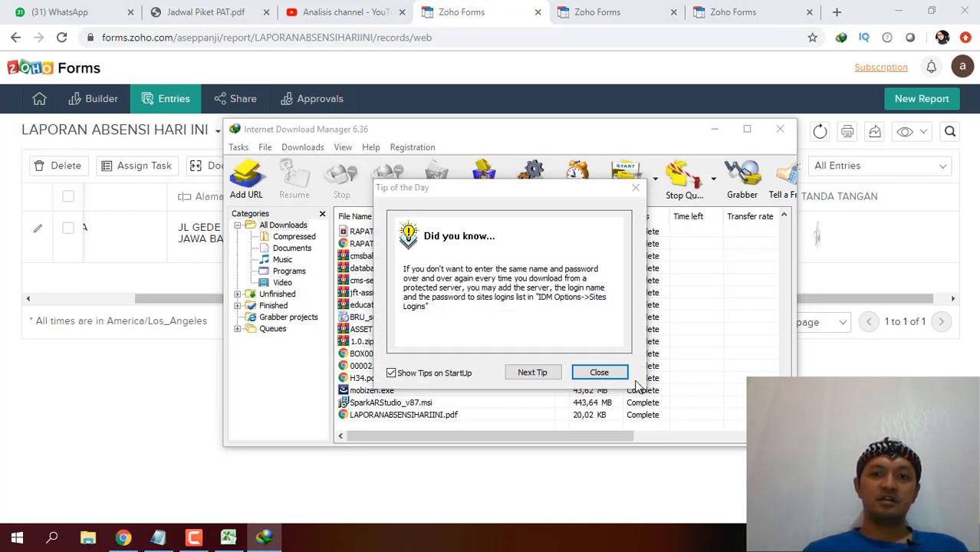
# Open the downloaded LAPORANABSENSIHARIINI.pdf from Internet Download Manager.
pyautogui.click(594, 373)
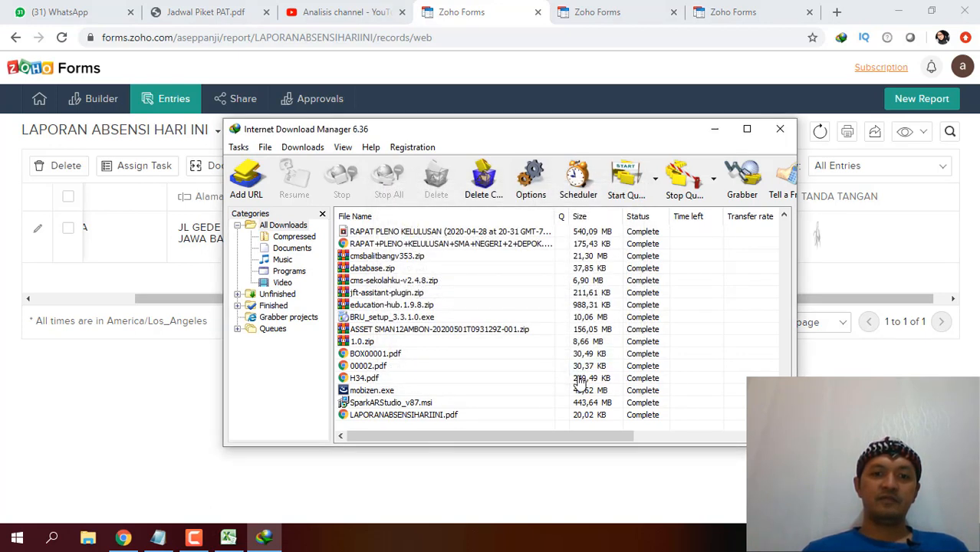
pyautogui.click(411, 420)
pyautogui.doubleClick(414, 418)
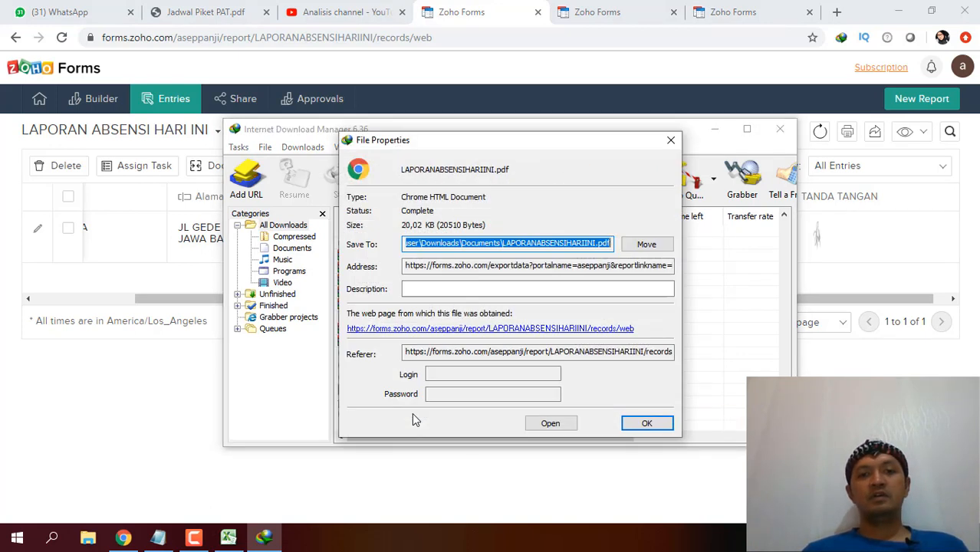
pyautogui.click(550, 424)
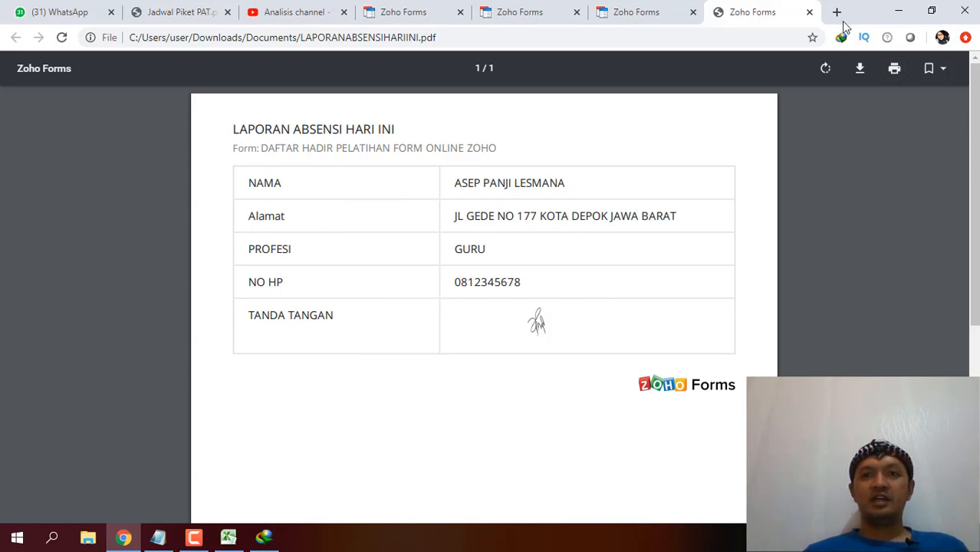
# Switch through the Zoho Forms tabs back to the report's entries view.
pyautogui.click(648, 13)
pyautogui.click(508, 7)
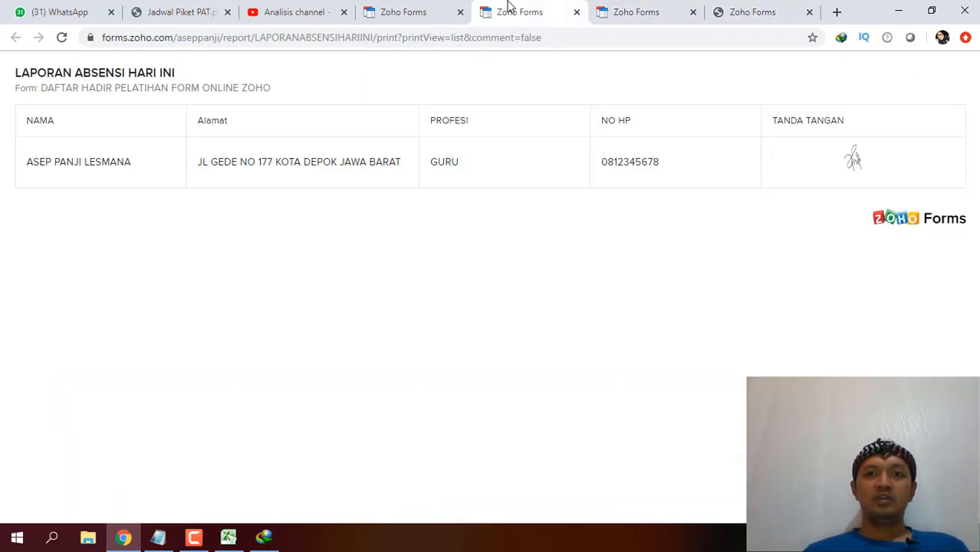
pyautogui.click(422, 12)
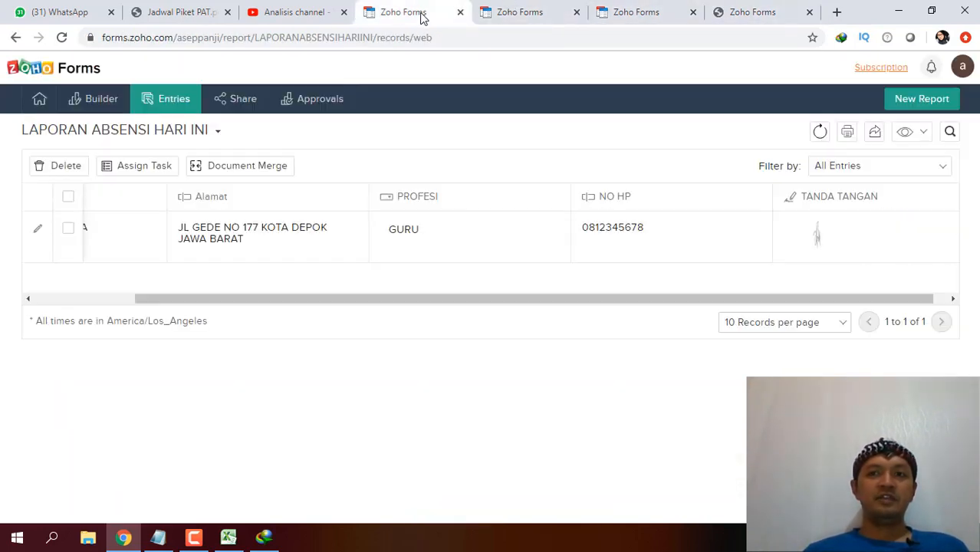
# Uncheck PROFESI under Show/Hide Columns, leaving NAMA, Alamat, NO HP and TANDA TANGAN visible.
pyautogui.click(907, 135)
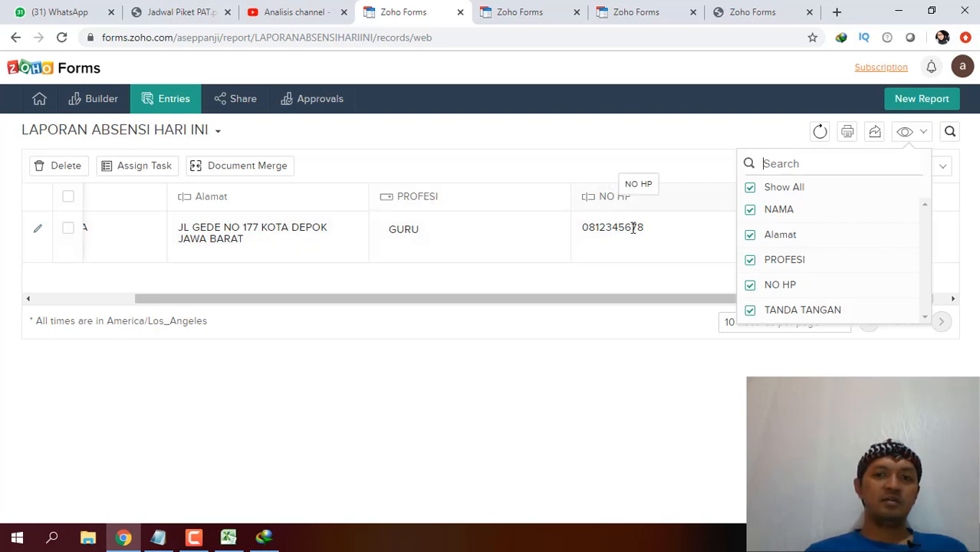
pyautogui.click(750, 262)
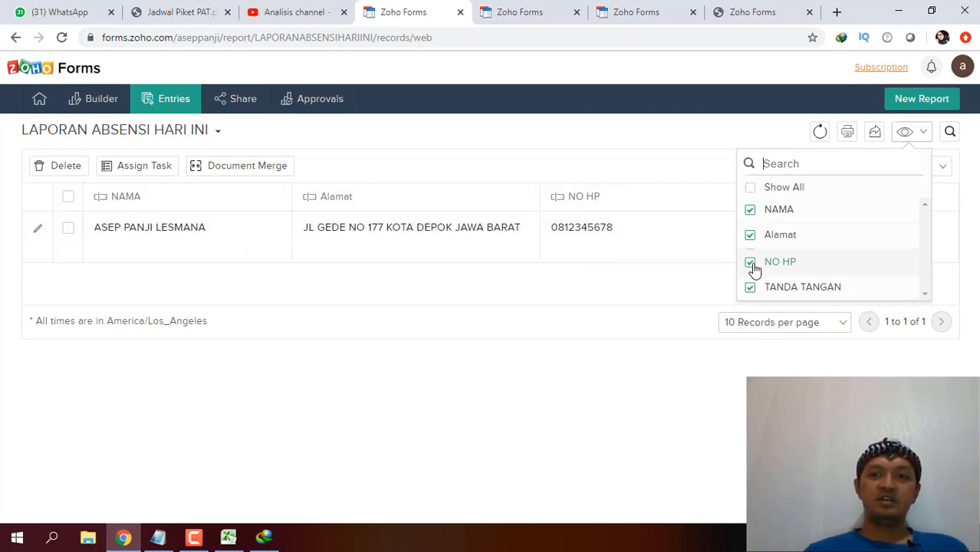
pyautogui.click(773, 365)
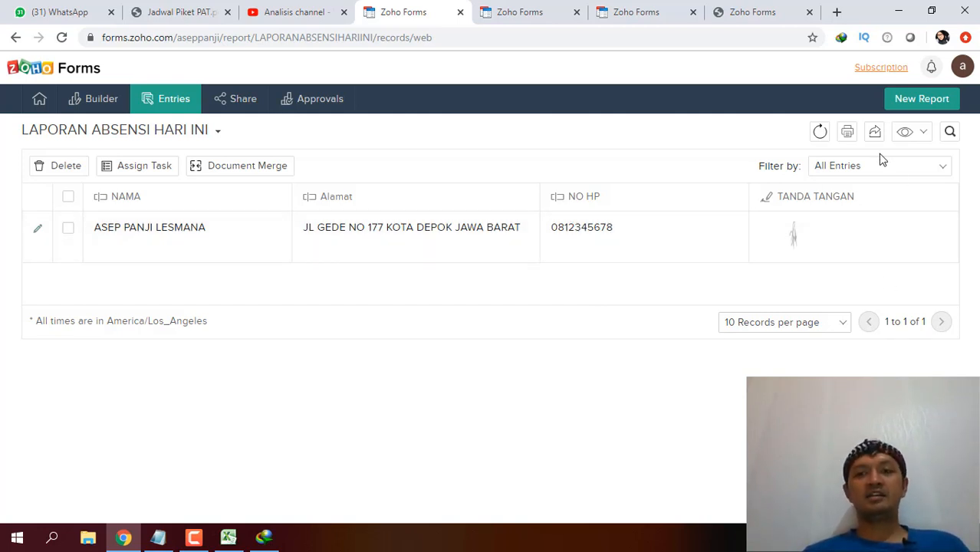
pyautogui.click(920, 132)
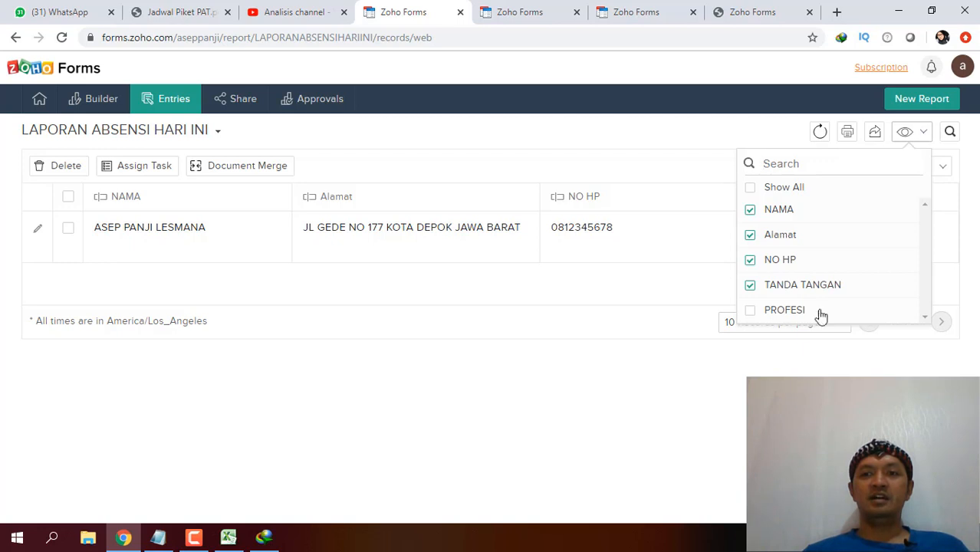
pyautogui.click(820, 370)
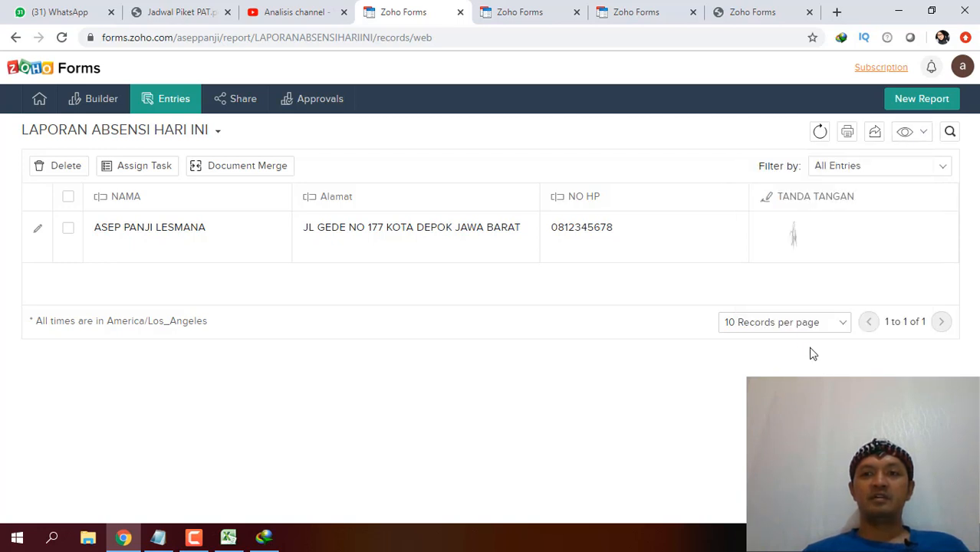
# Open the entry's Record Summary, then go to the 'response submitted' confirmation tab.
pyautogui.rightClick(736, 252)
pyautogui.click(735, 246)
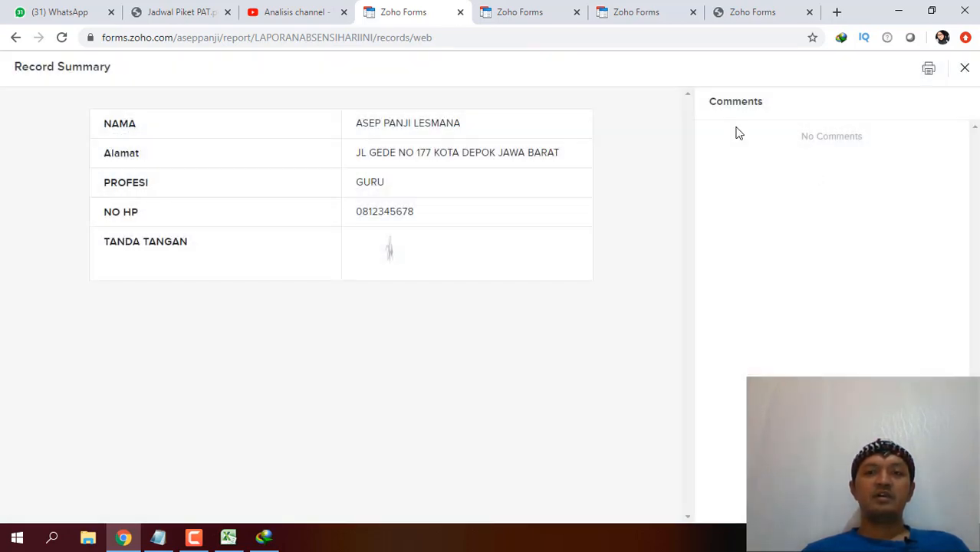
pyautogui.click(642, 14)
pyautogui.click(540, 14)
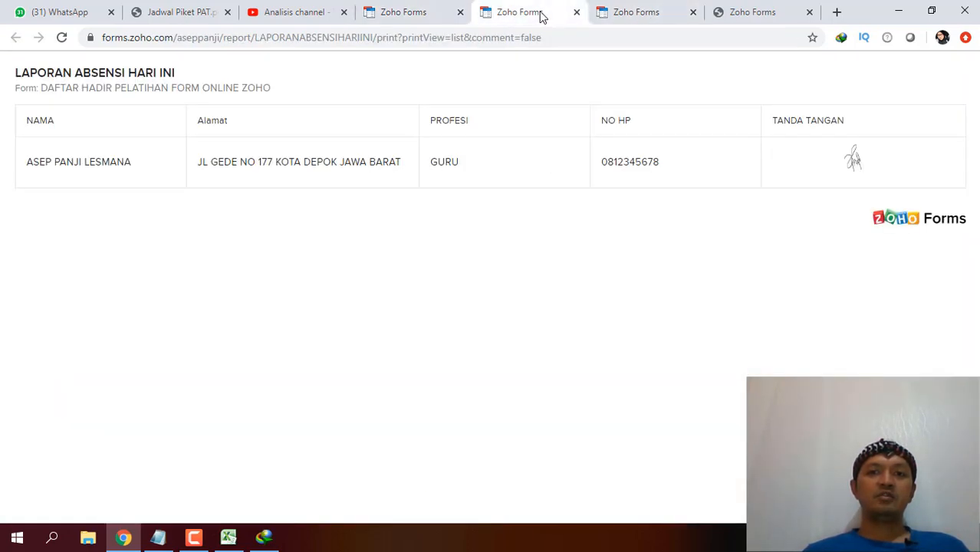
pyautogui.click(445, 8)
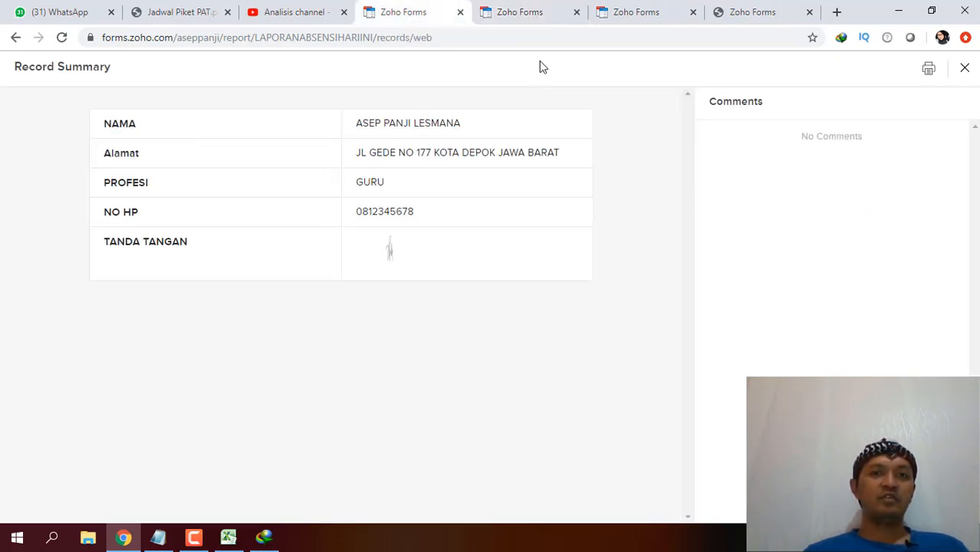
pyautogui.click(550, 16)
pyautogui.click(628, 7)
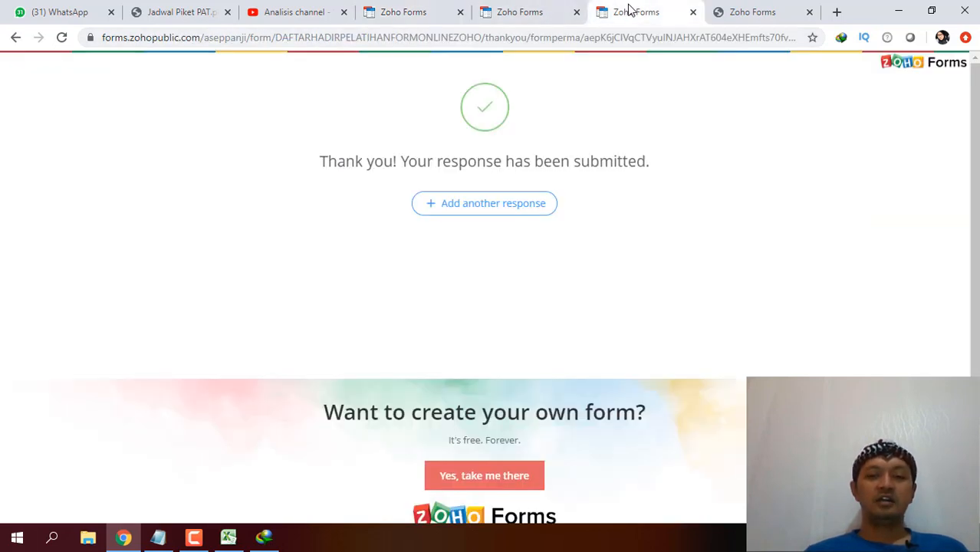